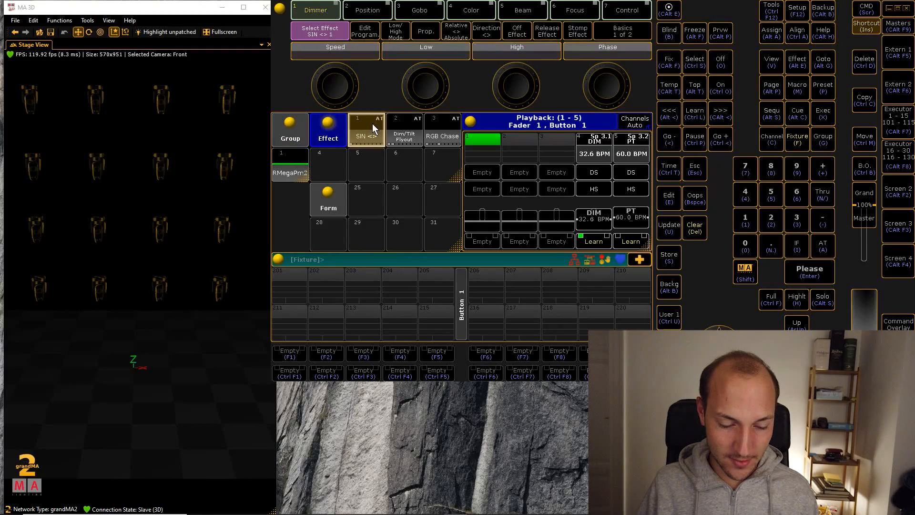
- Apply the Dim/Tilt Flyout and RGB Chase effects to the selected fixtures
left_click(403, 137)
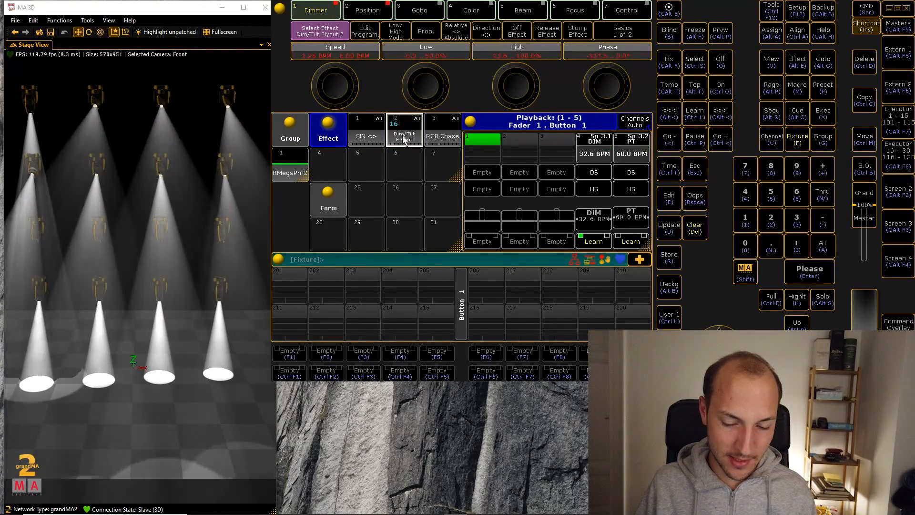
left_click(447, 132)
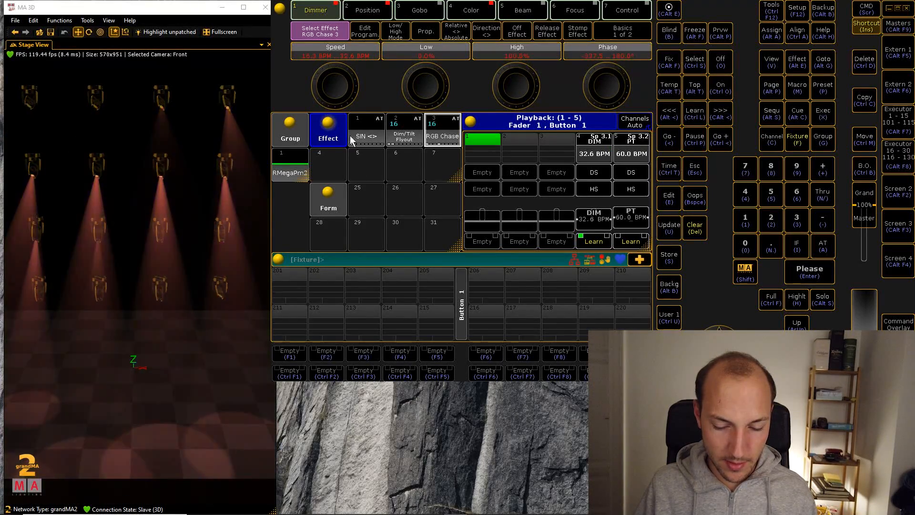
left_click(395, 143)
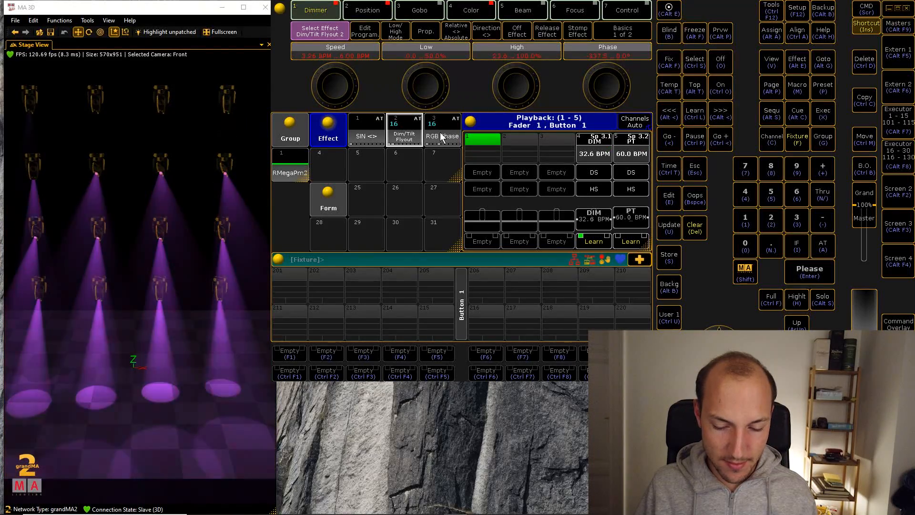
left_click(439, 134)
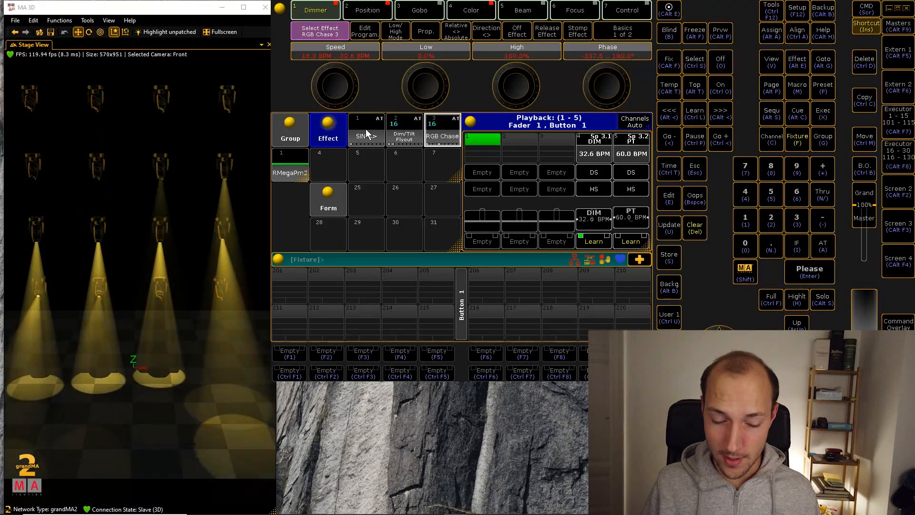
- Inspect the SIN <> template effect in the effect editor, and clear the programmer
right_click(365, 129)
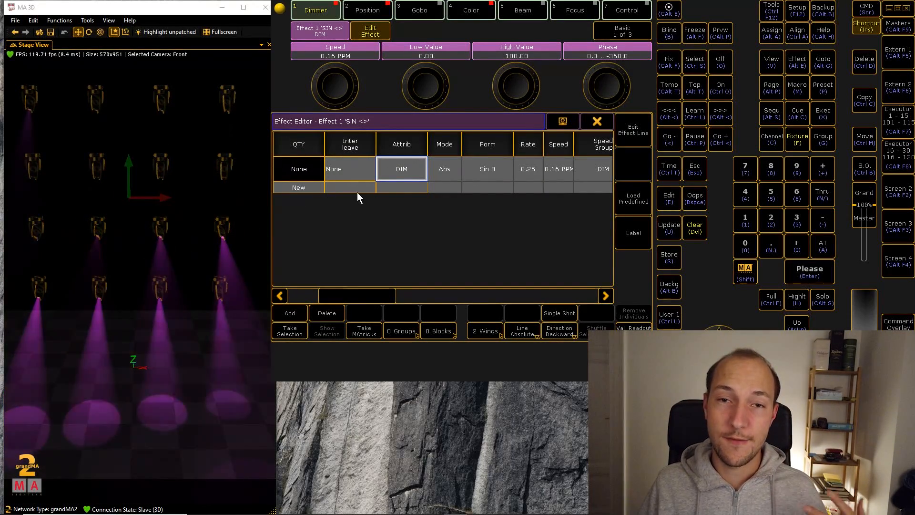
left_click(596, 121)
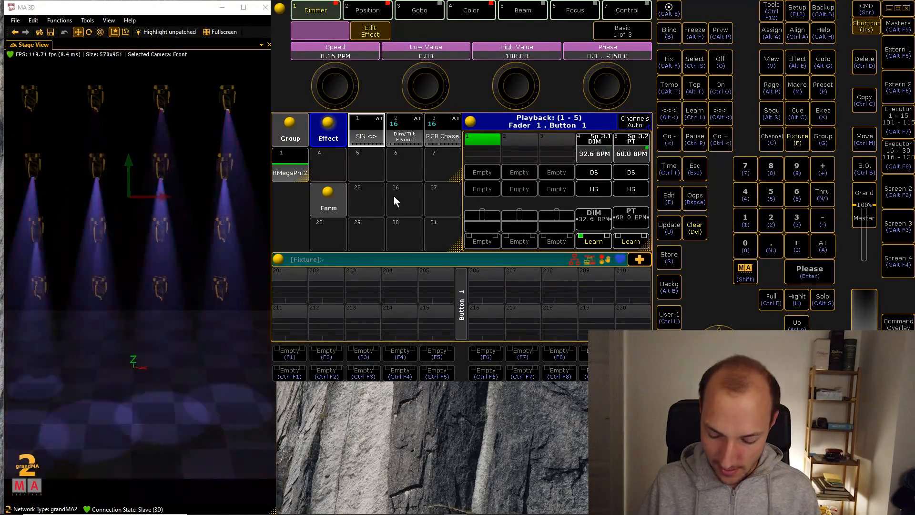
left_click(695, 228)
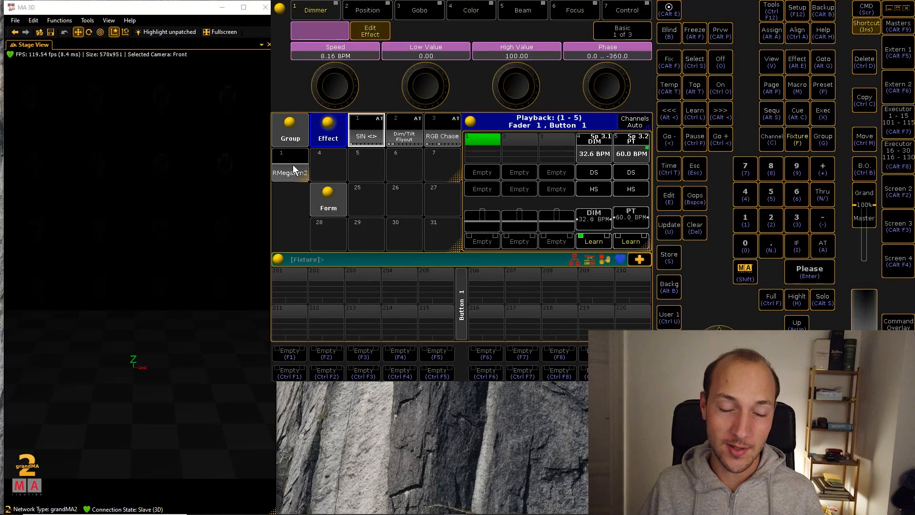
- Try to apply the SIN <>, Dim/Tilt Flyout and RGB Chase effects without any fixtures selected
left_click(365, 129)
left_click(412, 139)
left_click(433, 130)
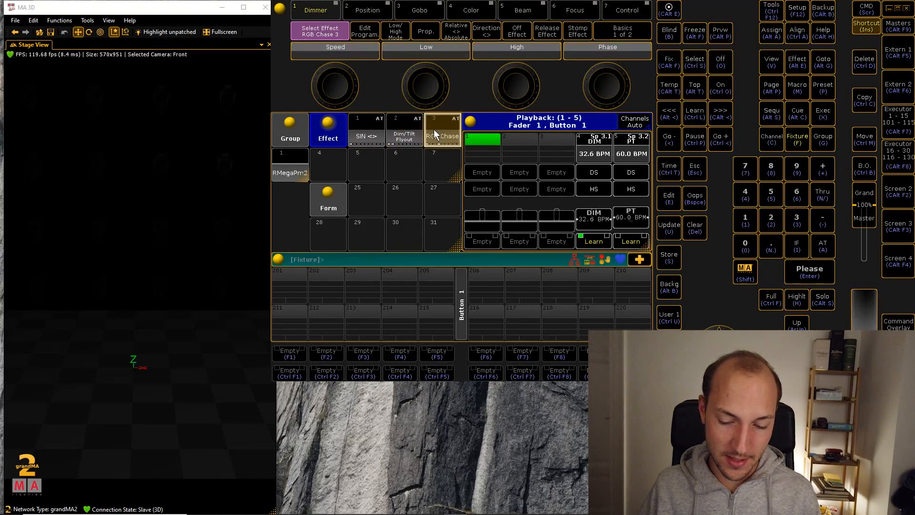
- Apply the SIN <>, Dim/Tilt Flyout and RGB Chase effects in turn to the RMegaPm2 group, and clear the programmer
left_click(293, 165)
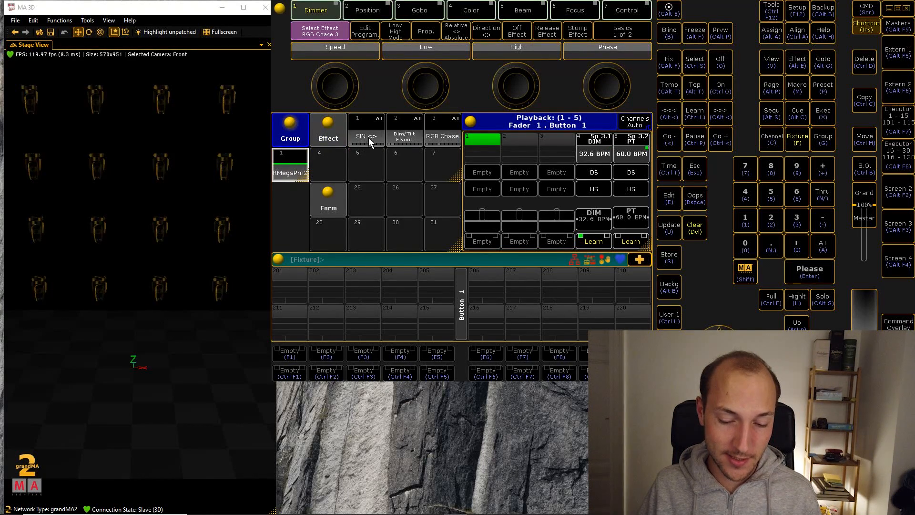
left_click(370, 123)
left_click(405, 135)
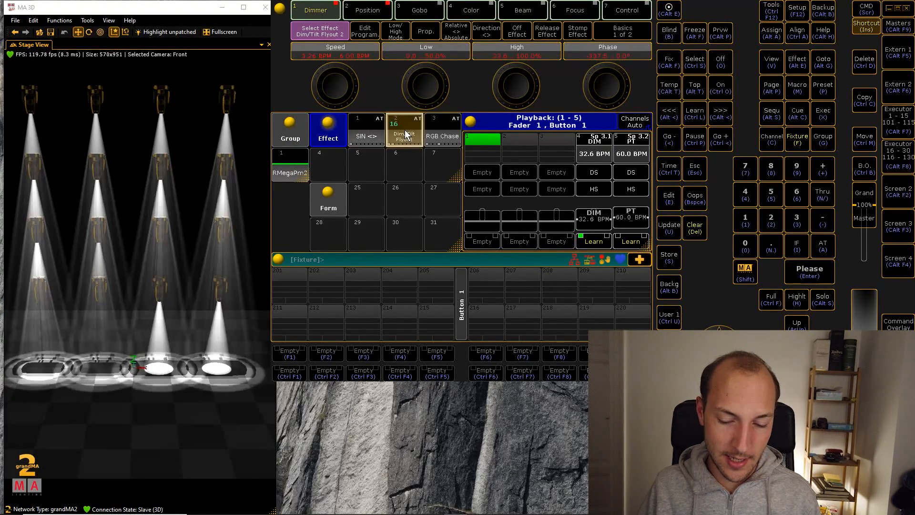
left_click(448, 136)
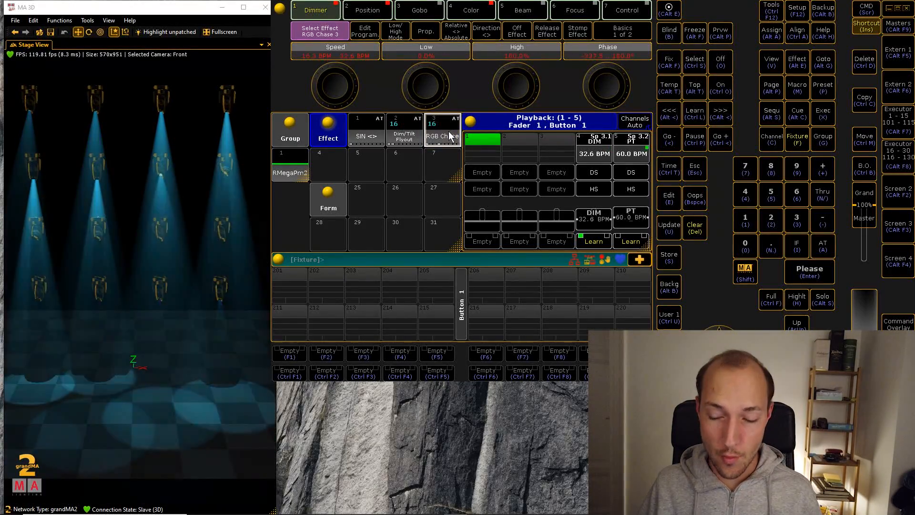
left_click(700, 225)
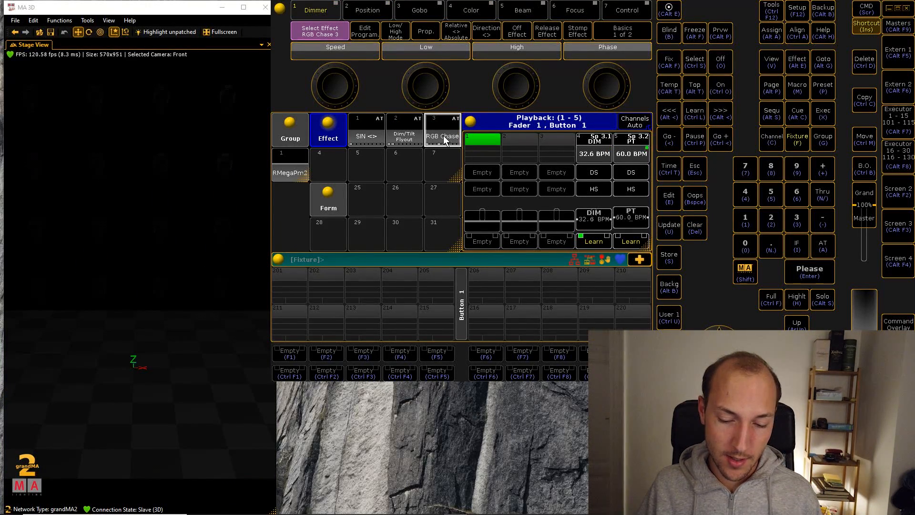
- Copy the SIN <> effect to effect pool slot 4 and check the copy in the effect editor
key("ctrl+c")
left_click(380, 128)
left_click(329, 164)
left_click(325, 164)
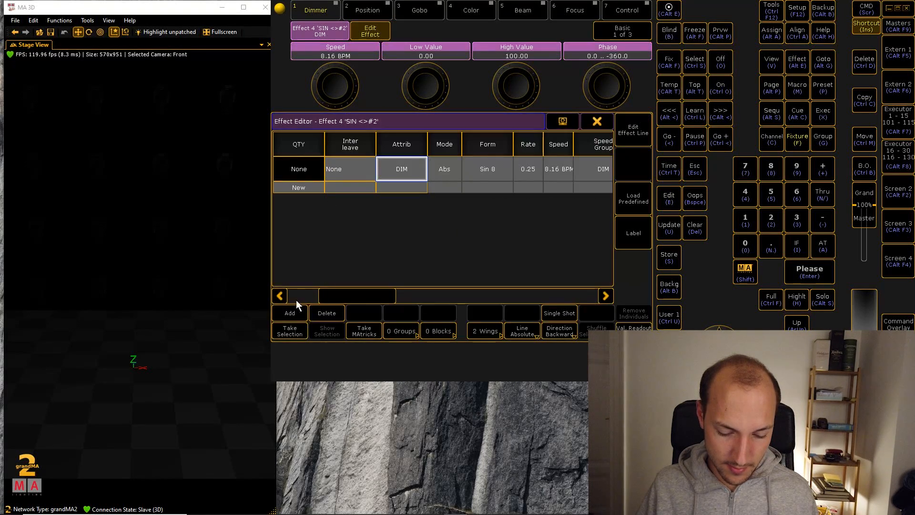
left_click(598, 121)
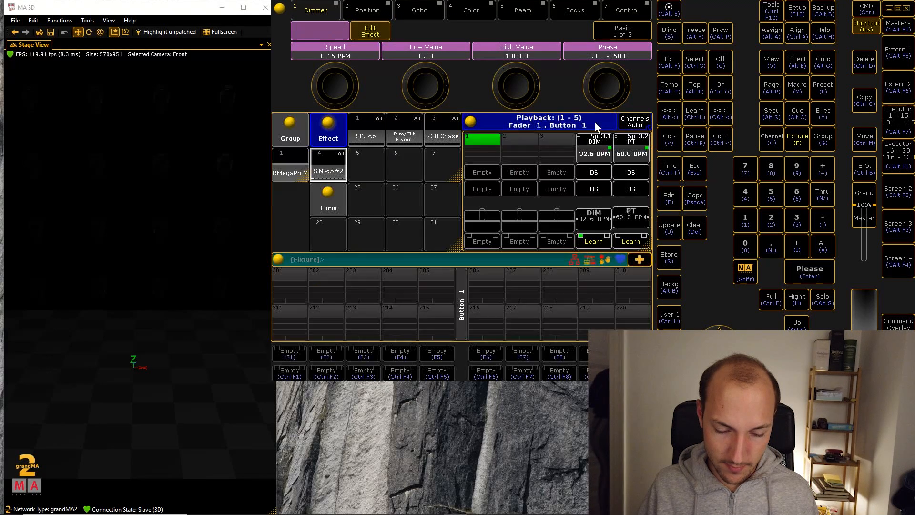
- Select the RMegaPm2 group and store its fixture selection in the SIN <>#2 effect
left_click(297, 167)
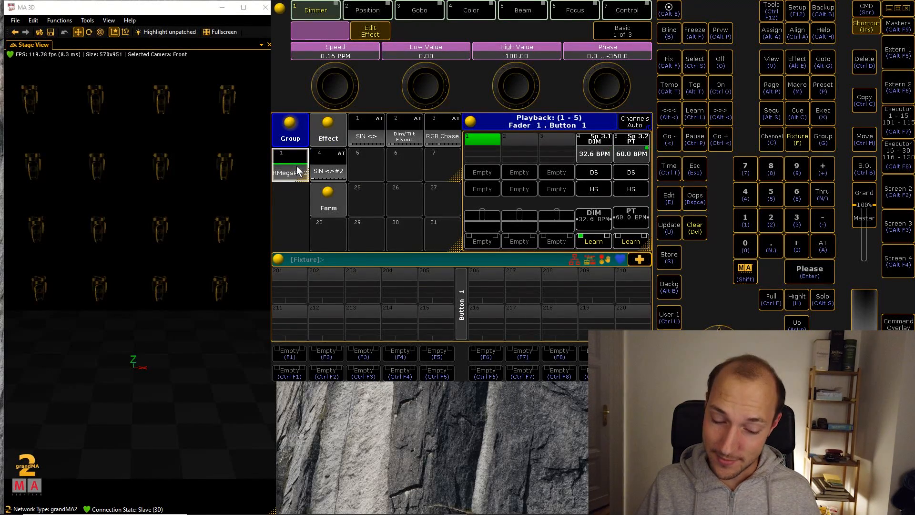
left_click(335, 165)
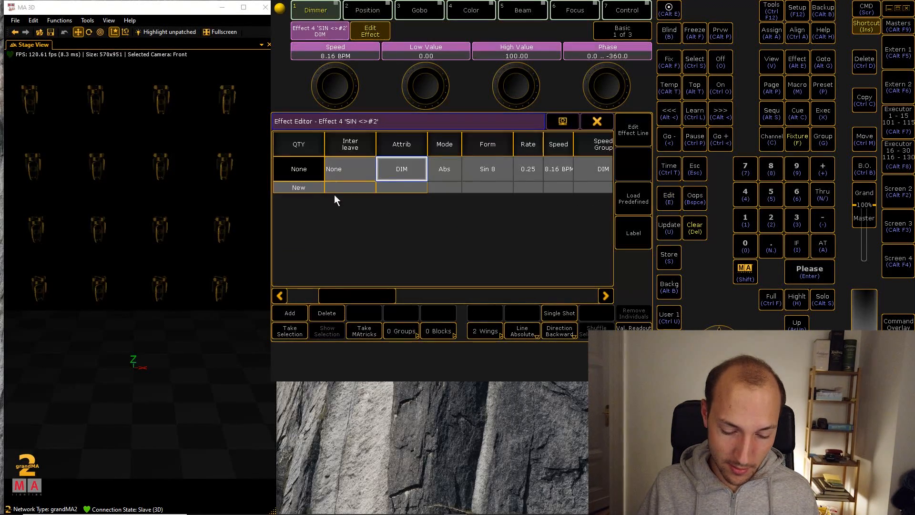
left_click(288, 330)
left_click(597, 121)
- Copy the Dim/Tilt Flyout effect to effect slot 5 and the RGB Chase effect to slot 6
key("ctrl+c")
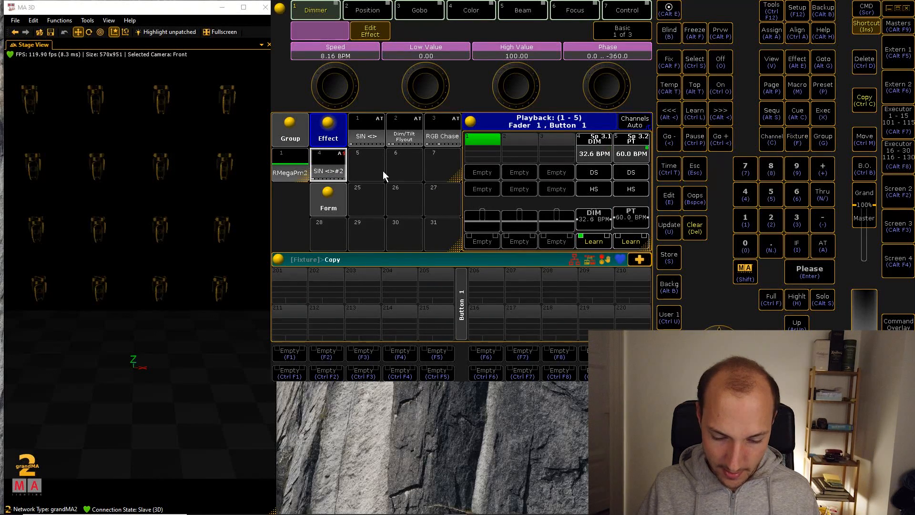
left_click(412, 129)
left_click(367, 170)
key("ctrl+c")
left_click(441, 135)
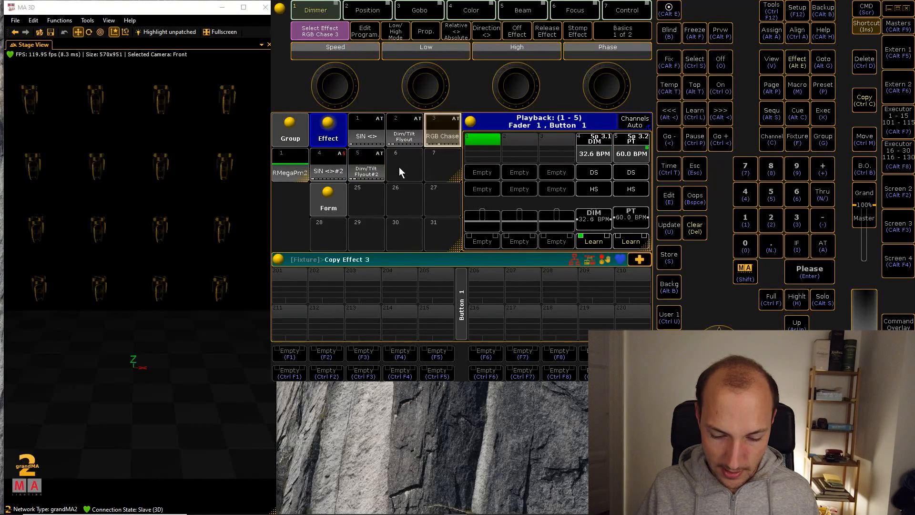
left_click(400, 173)
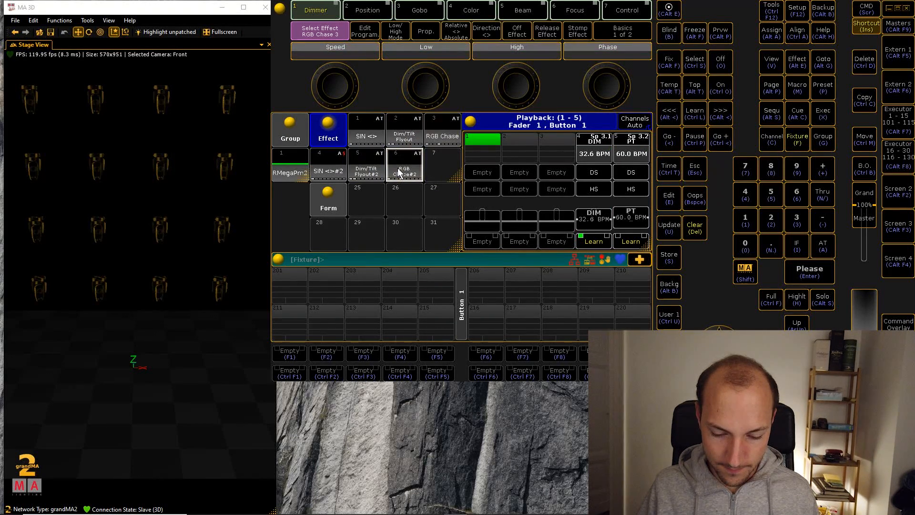
- Take the current fixture selection into the Dim/Tilt Flyout#2 and RGB Chase#2 effects
left_click(370, 164)
left_click(370, 164)
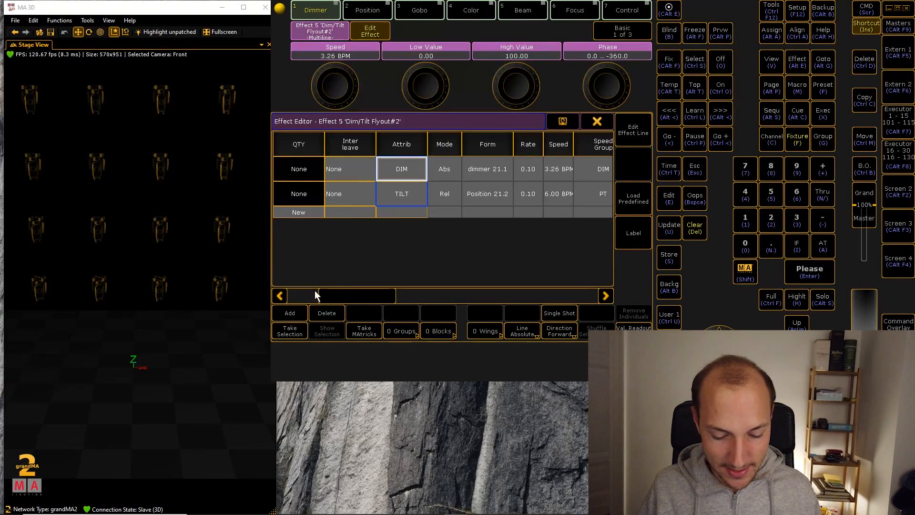
left_click(597, 121)
left_click(391, 167)
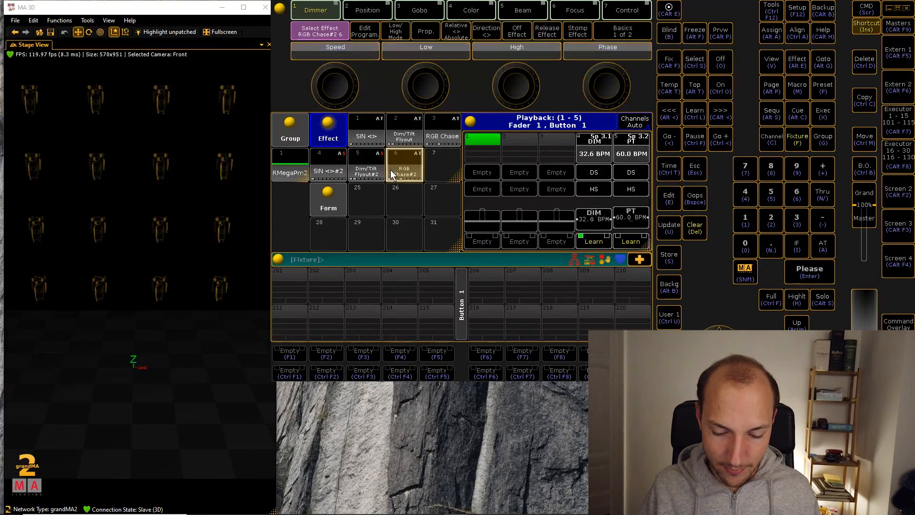
left_click(392, 167)
left_click(301, 336)
left_click(598, 121)
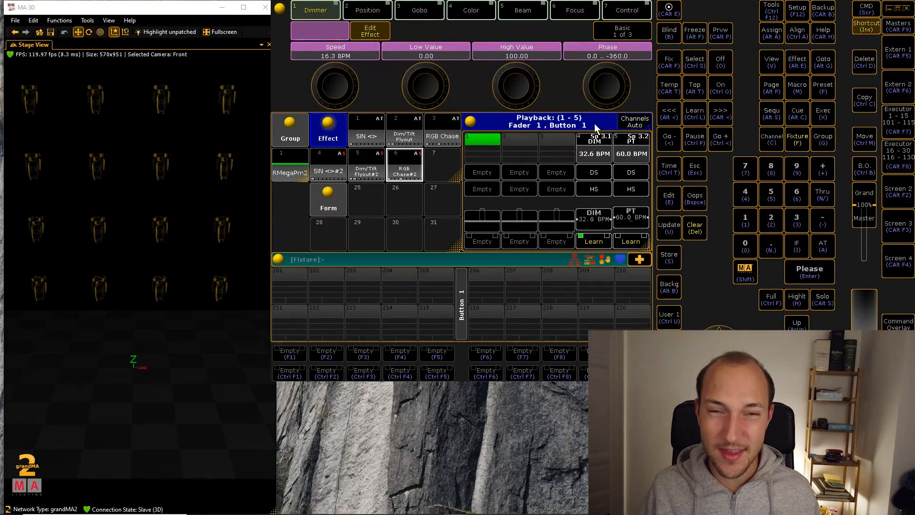
- Delete effects 4 through 6 from the effect pool
key("ctrl+d")
left_click_drag(338, 172, 405, 161)
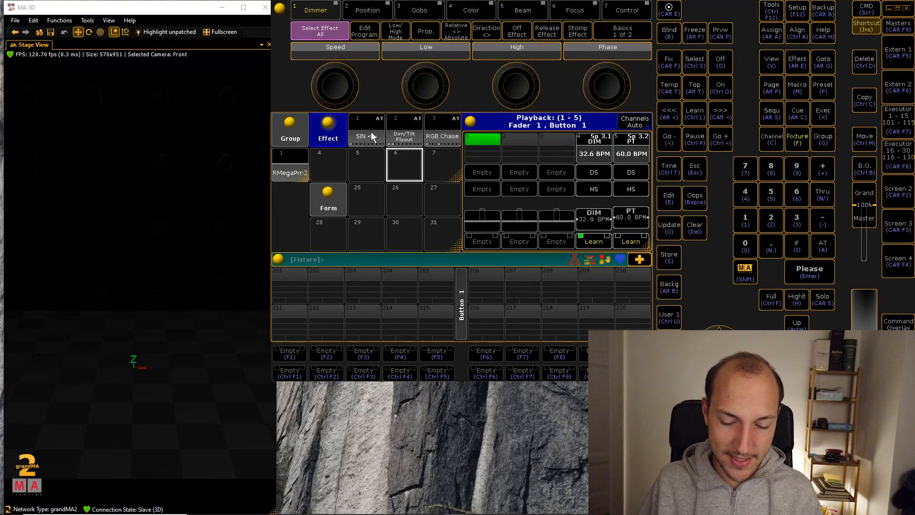
- Apply the SIN <> effect to the RMegaPm2 group and store it as effect 4 labelled "SLOT 1"
left_click(294, 162)
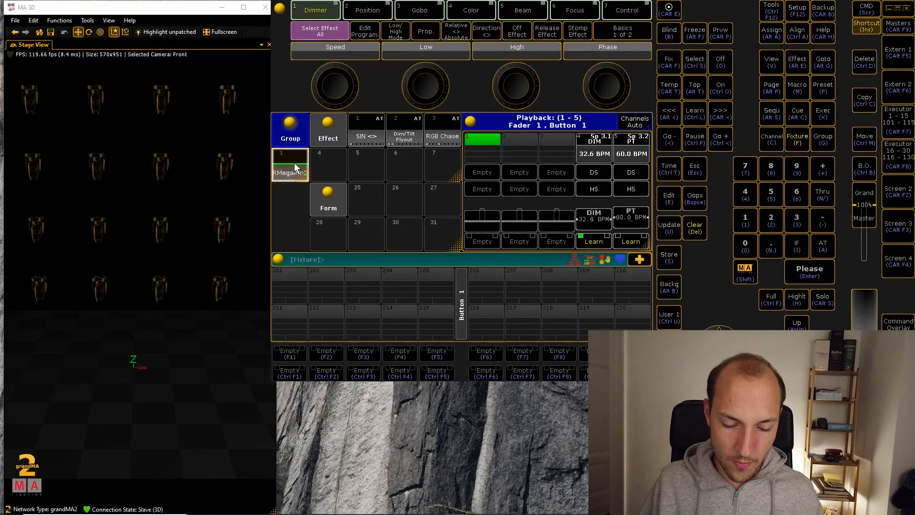
left_click(367, 132)
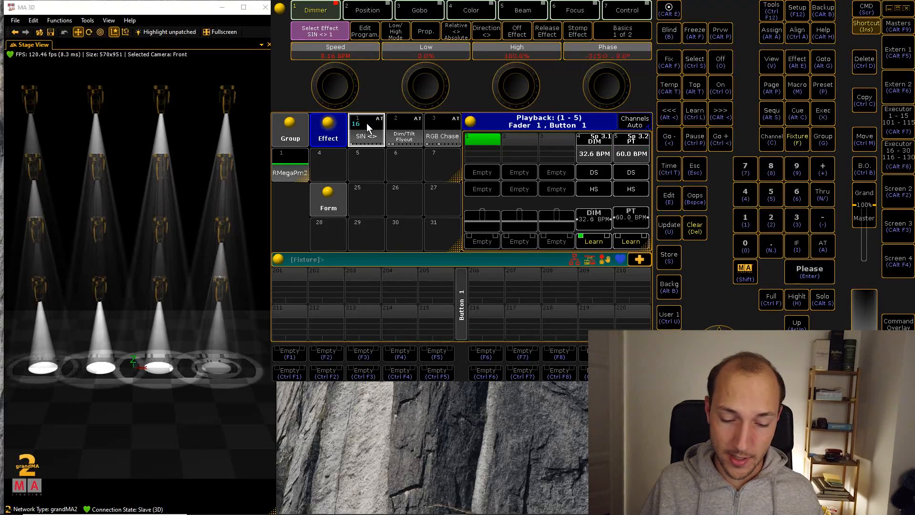
key("s")
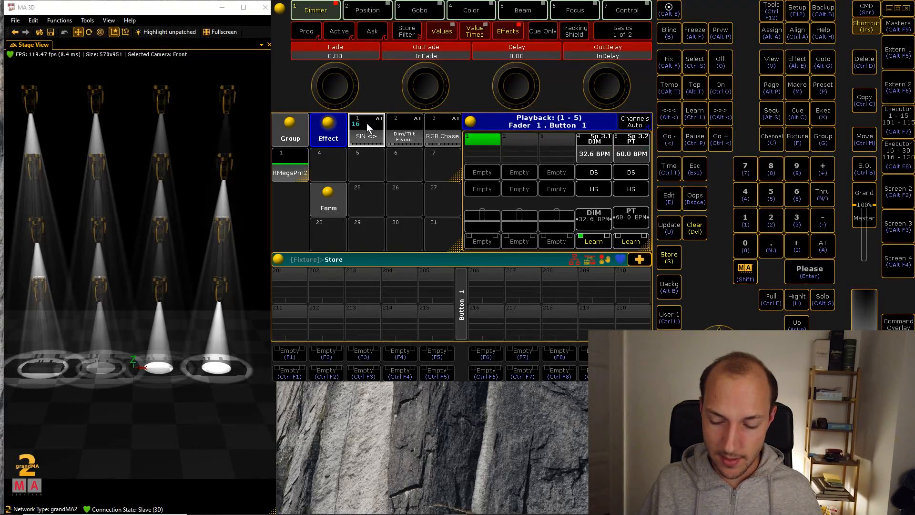
left_click(329, 163)
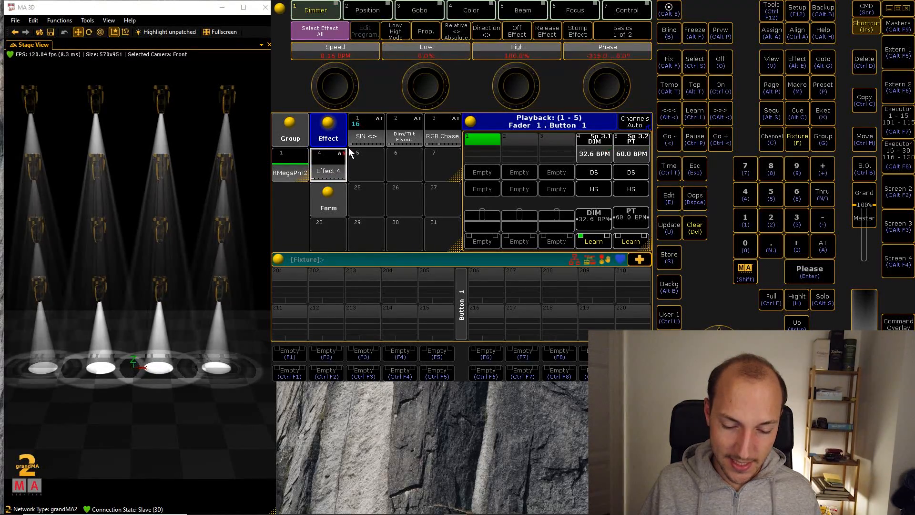
left_click(328, 167)
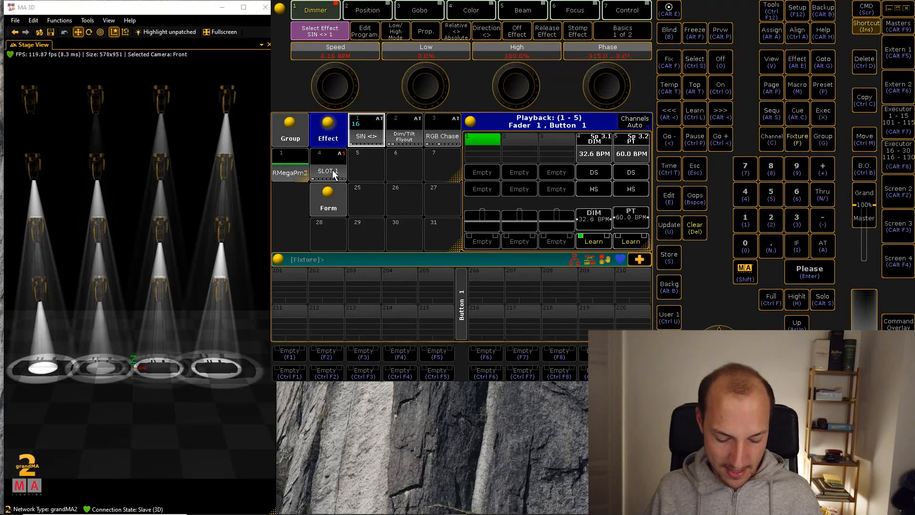
- Assign the SLOT 1 effect to executor 1 and run it from there with the programmer cleared
key("alt+a")
left_click(334, 161)
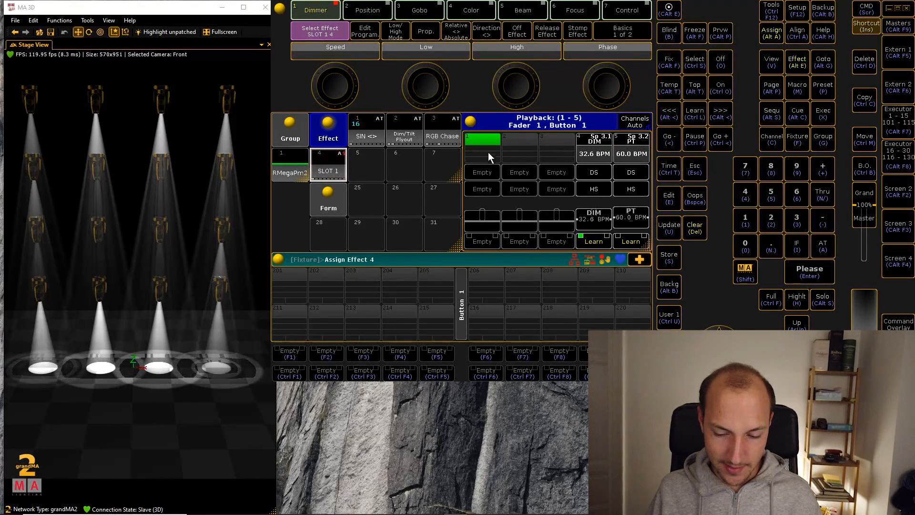
left_click(488, 154)
left_click(694, 222)
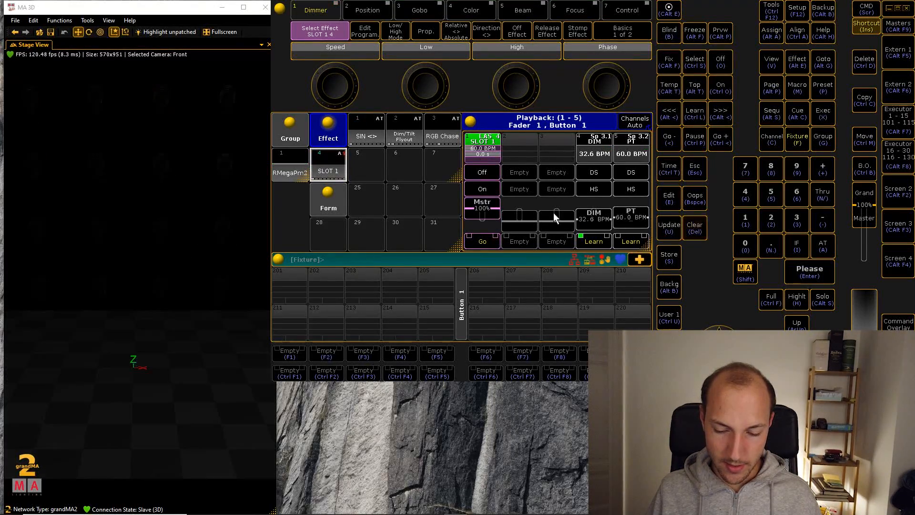
left_click_drag(486, 216, 486, 204)
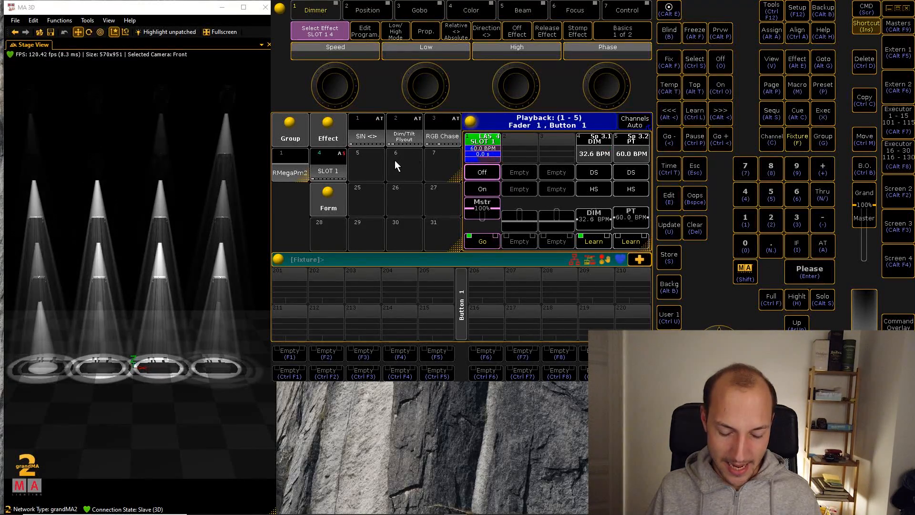
- Delete the SLOT 1 effect from the pool, accepting the loss of its playback assignment
key("ctrl+d")
left_click(330, 163)
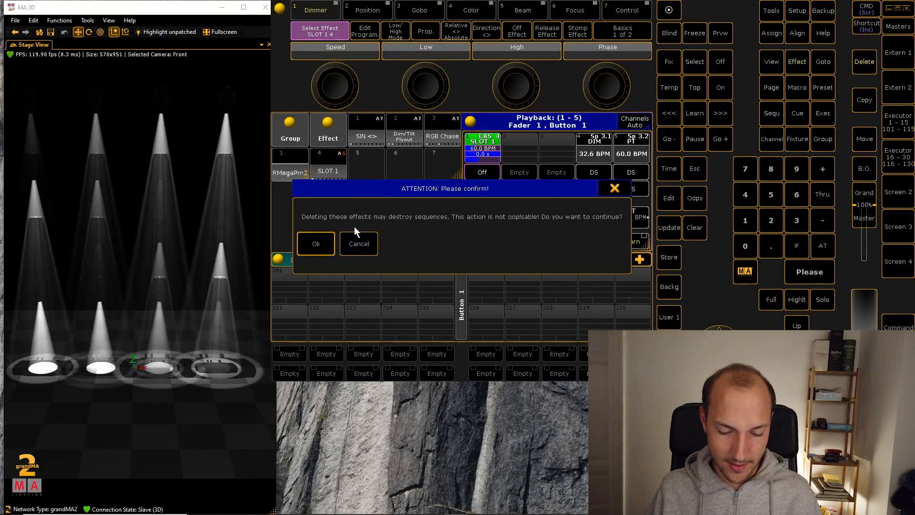
left_click(329, 240)
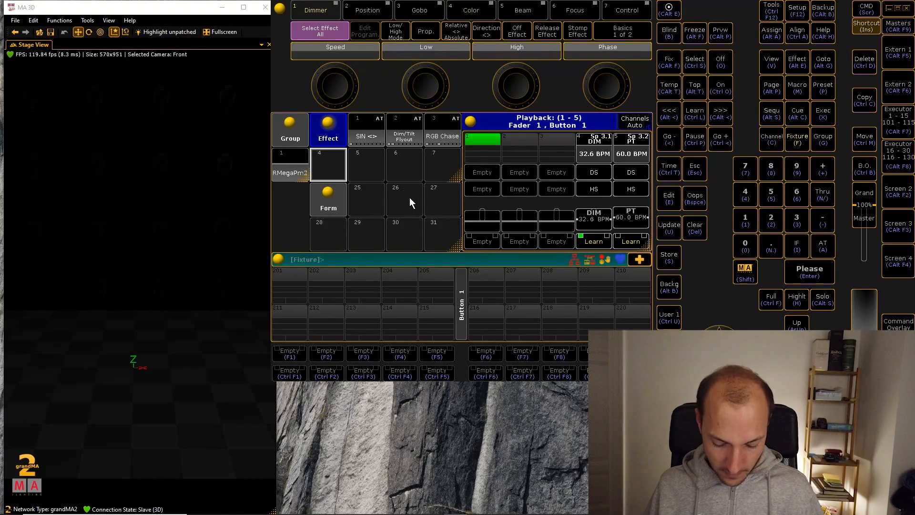
- In Blind mode, apply the SIN <> effect to the RMegaPm2 group and store it as effect 4
key("b")
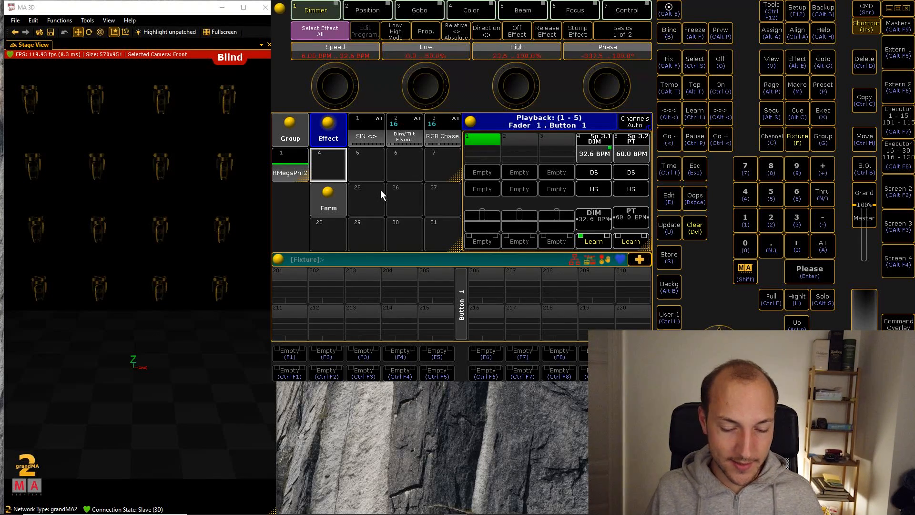
left_click(294, 161)
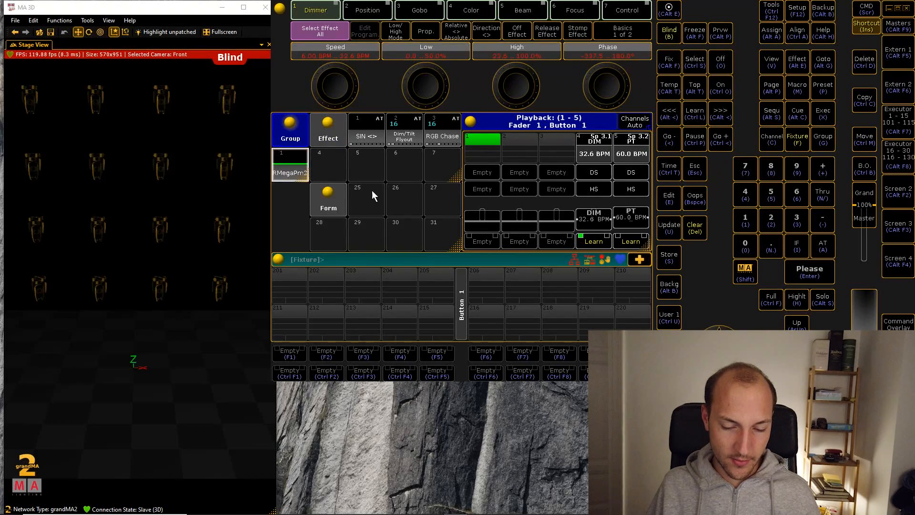
left_click(373, 127)
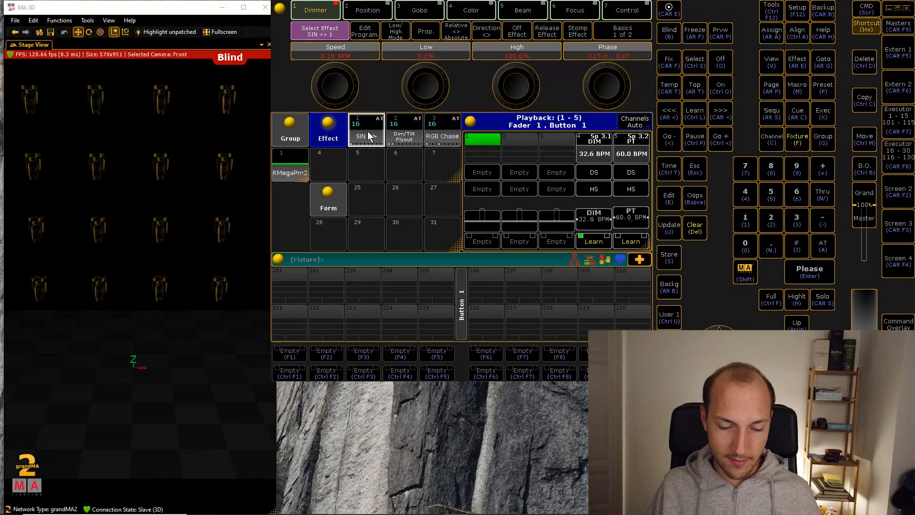
left_click(338, 165)
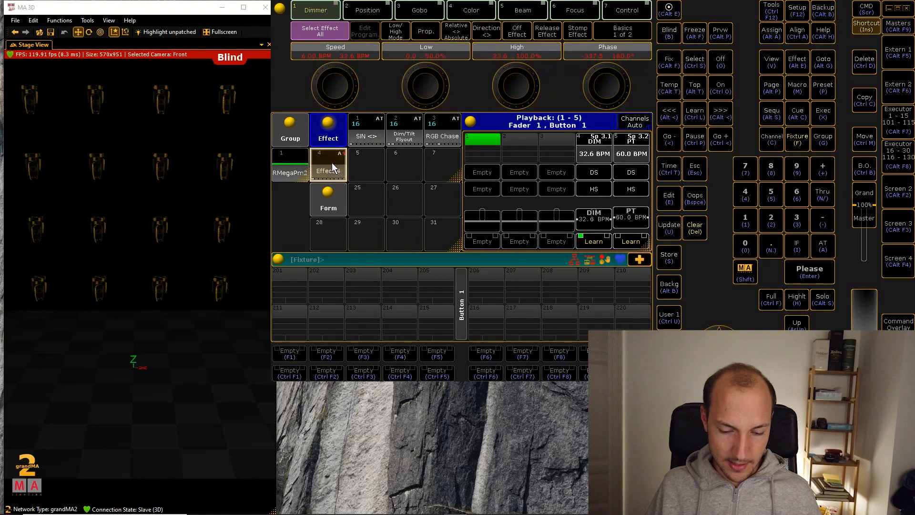
- Label effect 4 "SLOT 1"
key("alt+a")
key("alt+a")
left_click(340, 173)
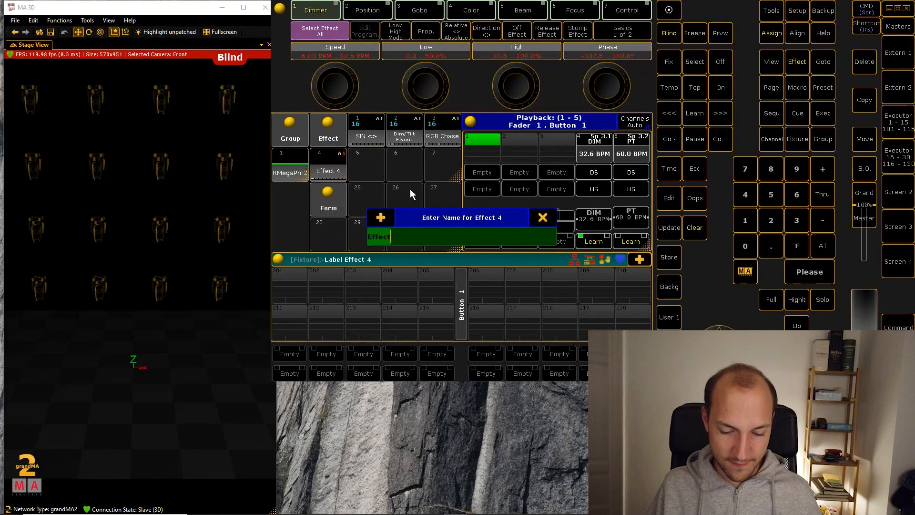
type("SLOT 1")
key("Return")
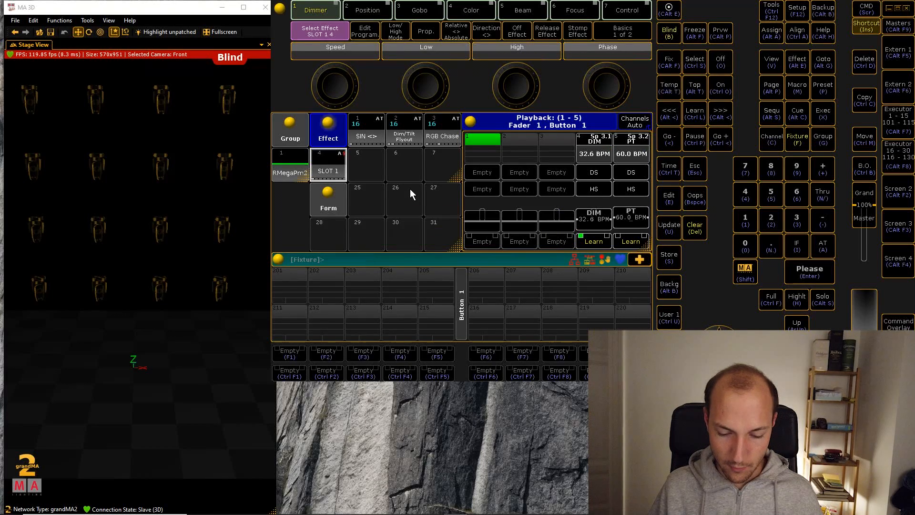
- Assign the SLOT 1 effect to executor 1
key("alt+a")
left_click(336, 165)
left_click(479, 155)
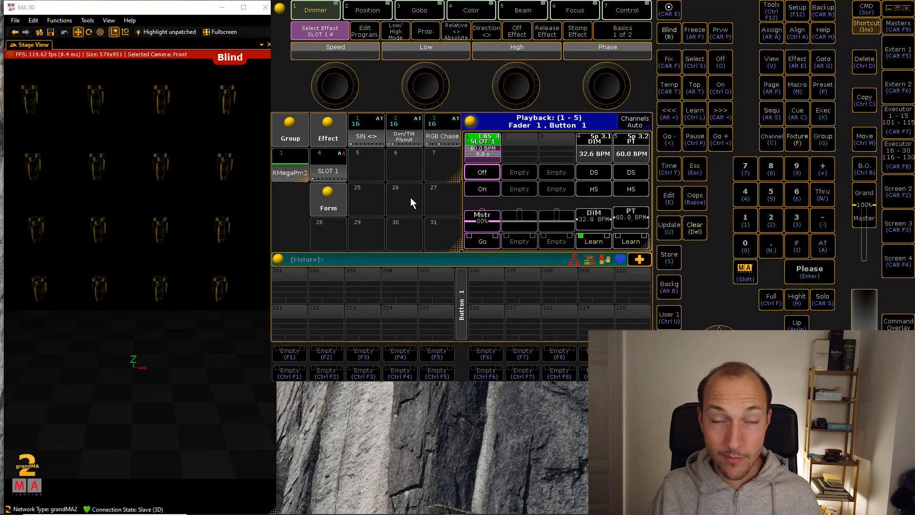
- Clear the programmer, leave Blind mode and raise executor 1's master to 100% to run SLOT 1
key("Delete")
key("b")
left_click_drag(491, 222, 496, 205)
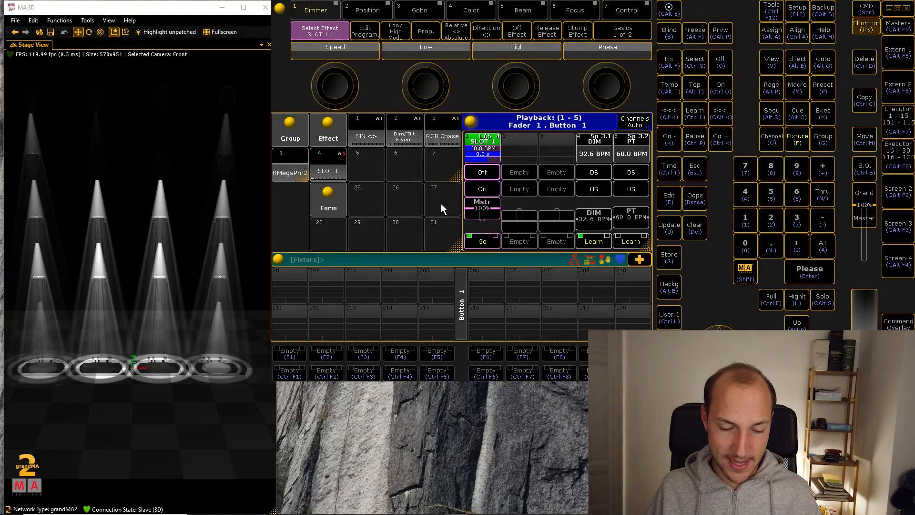
- In Blind mode, overwrite SLOT 1 with the RGB Chase effect for the RMegaPm2 group, and return to live output with executor 1 at 100%
key("b")
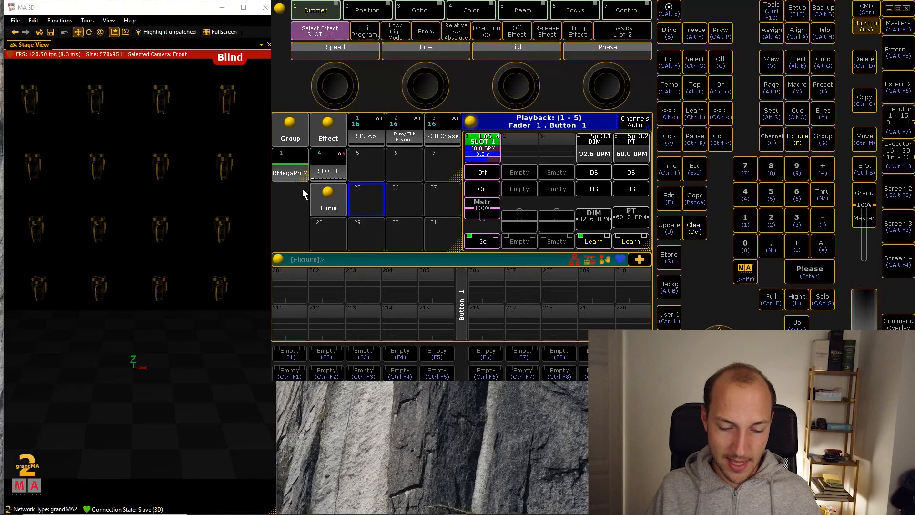
left_click(293, 165)
left_click(441, 126)
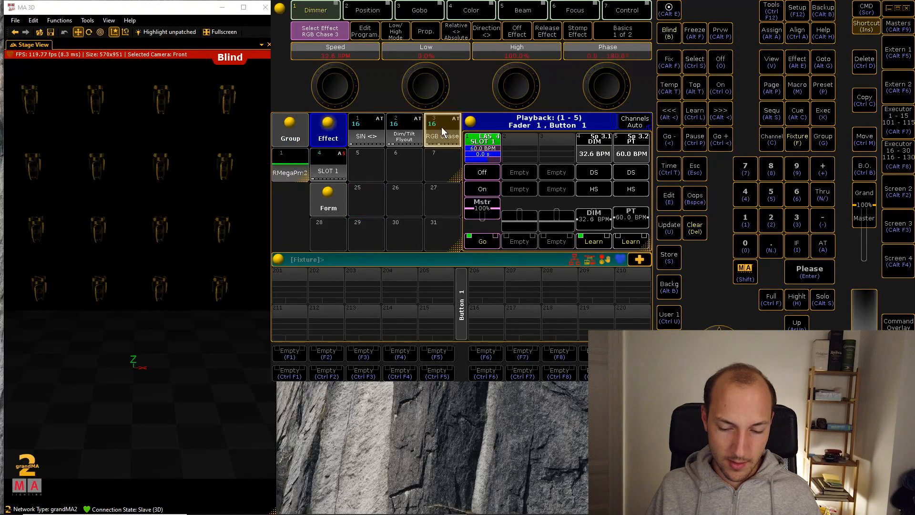
key("s")
left_click(336, 174)
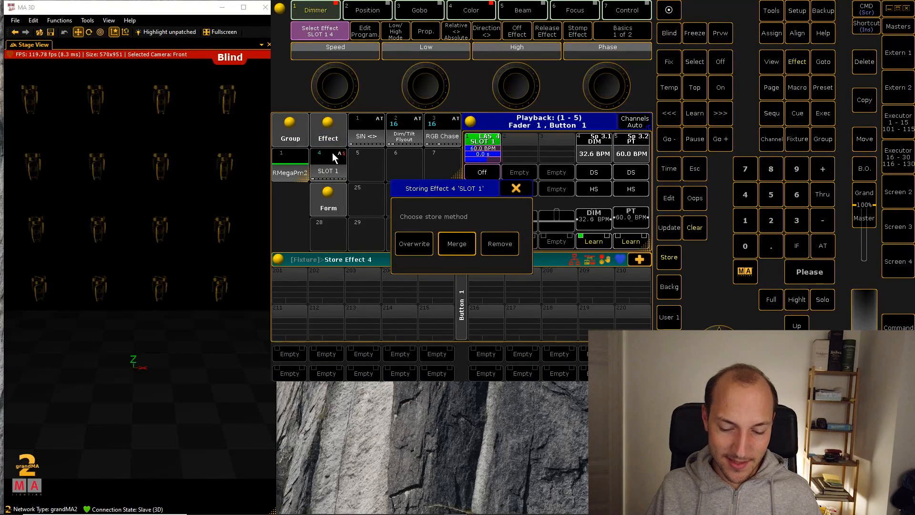
left_click(414, 243)
key("Insert")
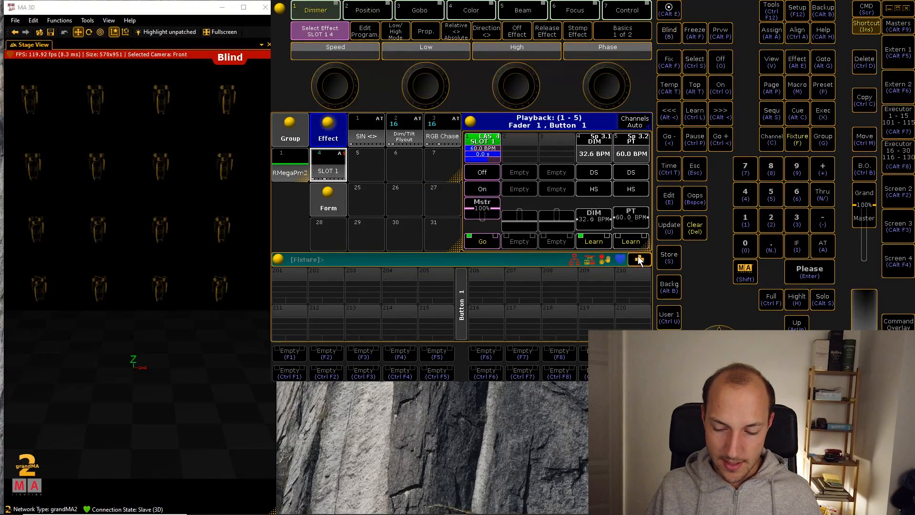
key("b")
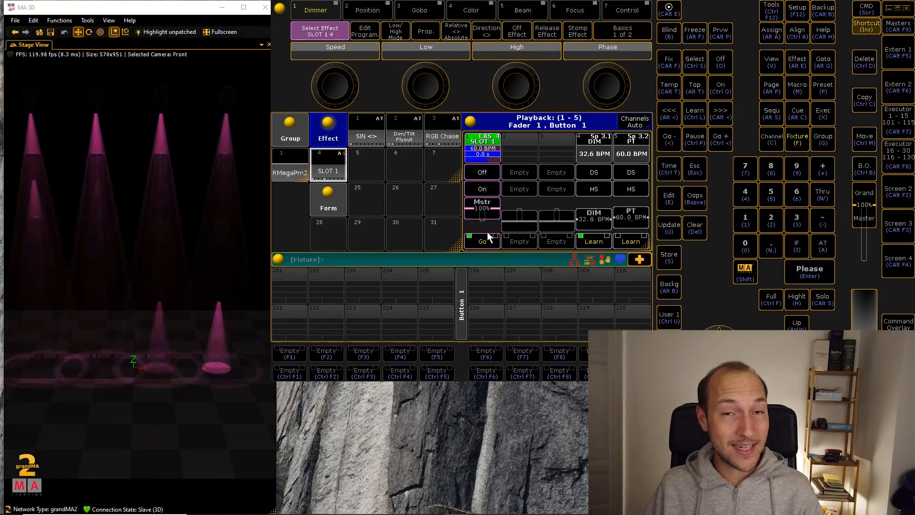
mouse_move(493, 211)
left_mouse_down()
mouse_move(494, 222)
mouse_move(492, 203)
left_mouse_up()
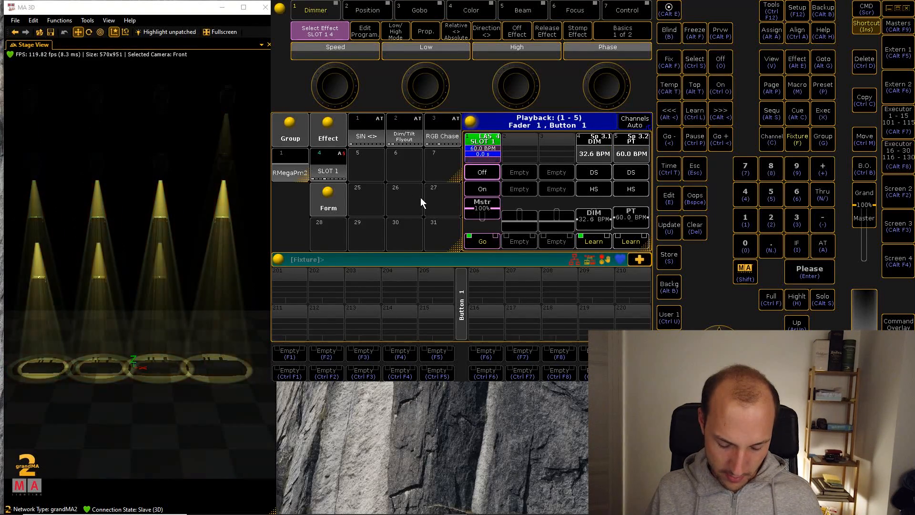
- In Blind mode, overwrite SLOT 1 with the Dim/Tilt Flyout effect for the RMegaPm2 group, and return to live output with the programmer cleared
key("b")
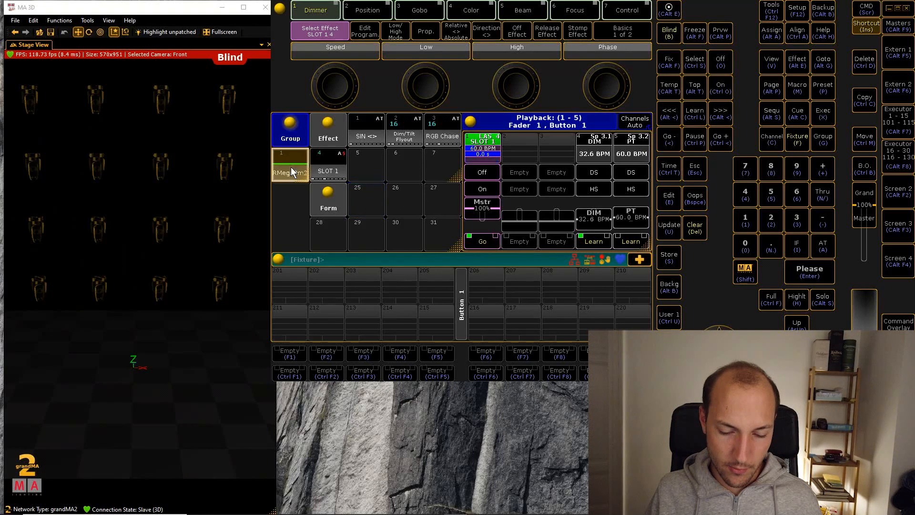
left_click(393, 137)
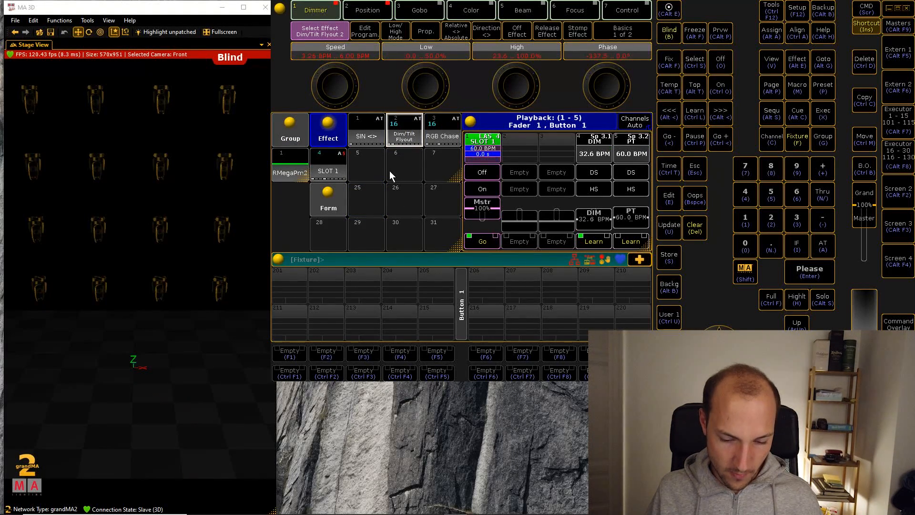
key("s")
left_click(326, 158)
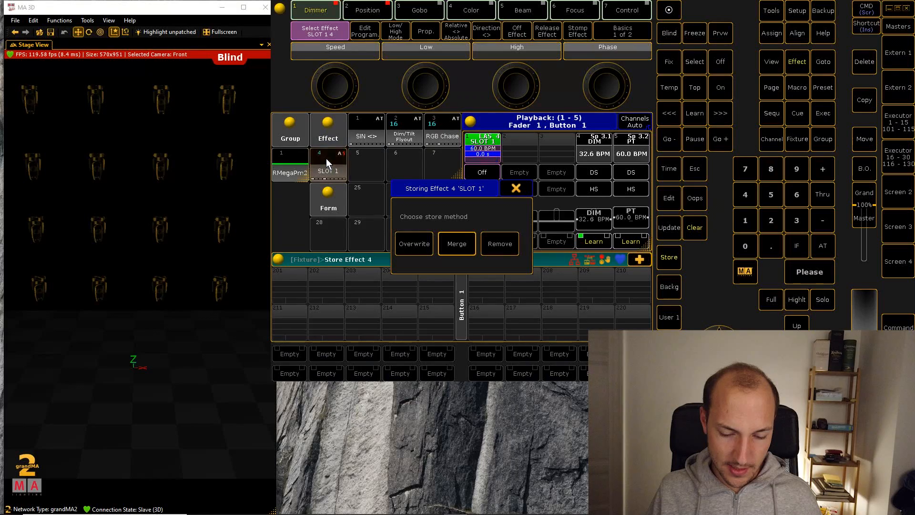
left_click(423, 239)
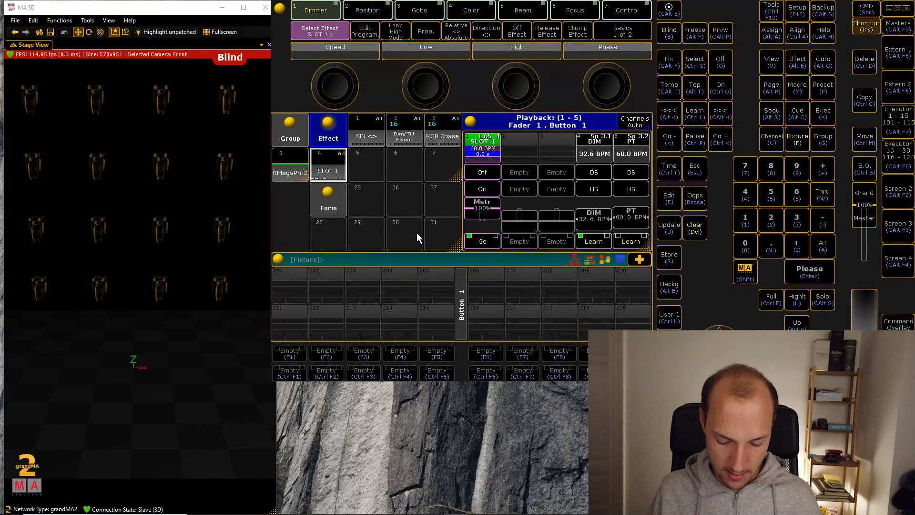
key("Insert")
key("b")
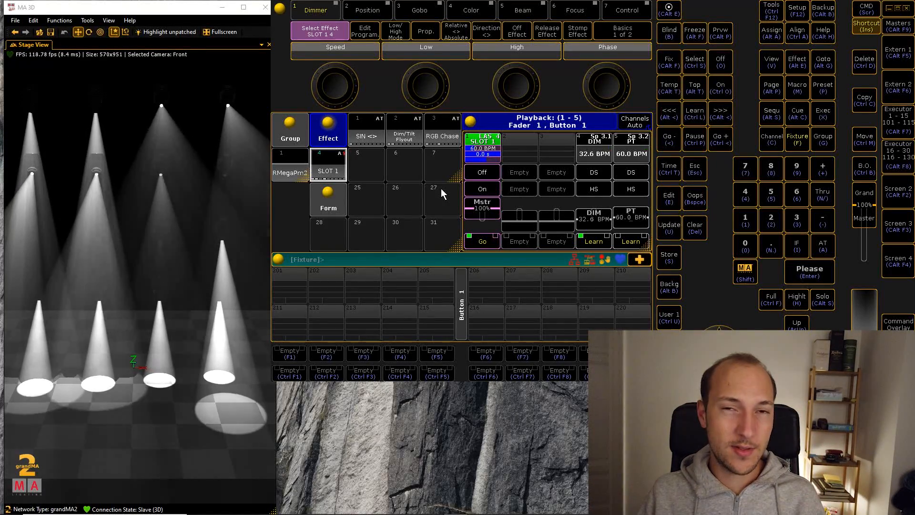
- Fade executor 1's master down to zero and back up to about 48%
left_click_drag(494, 204, 497, 233)
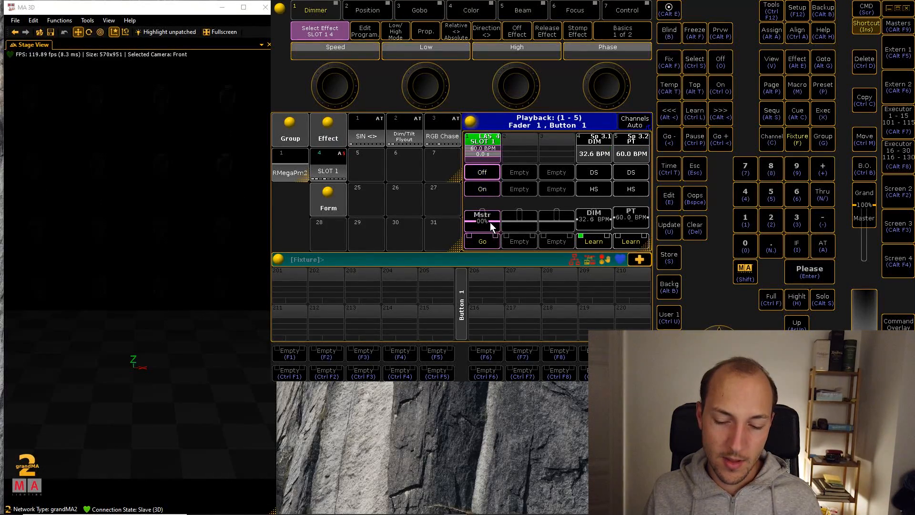
left_click_drag(490, 219, 491, 215)
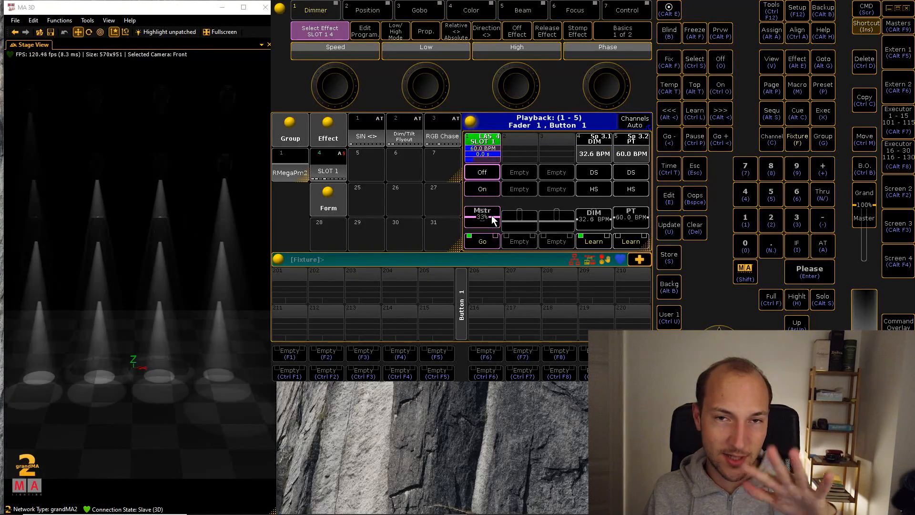
mouse_move(491, 216)
left_mouse_down()
mouse_move(490, 226)
mouse_move(492, 207)
mouse_move(494, 218)
left_mouse_up()
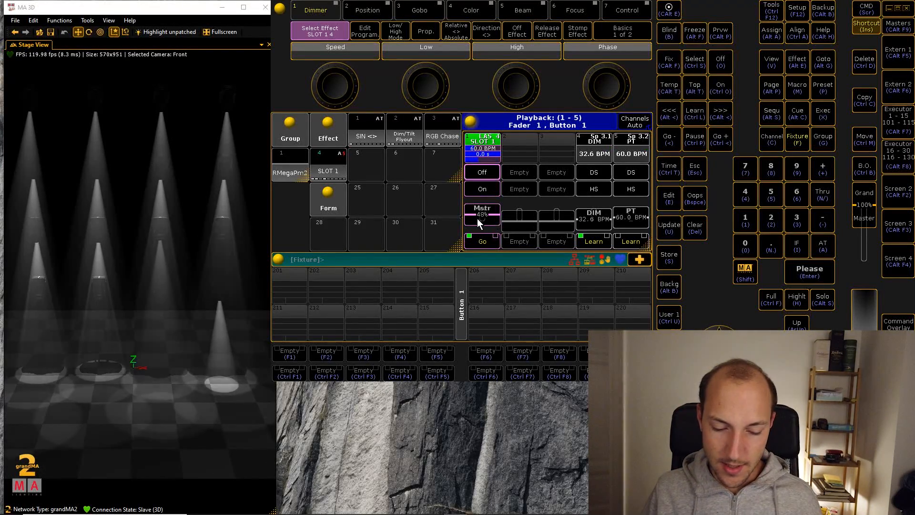
- Shrink the Form pool to a single row, leaving free space beneath it
left_click_drag(456, 242, 458, 209)
left_click(323, 231)
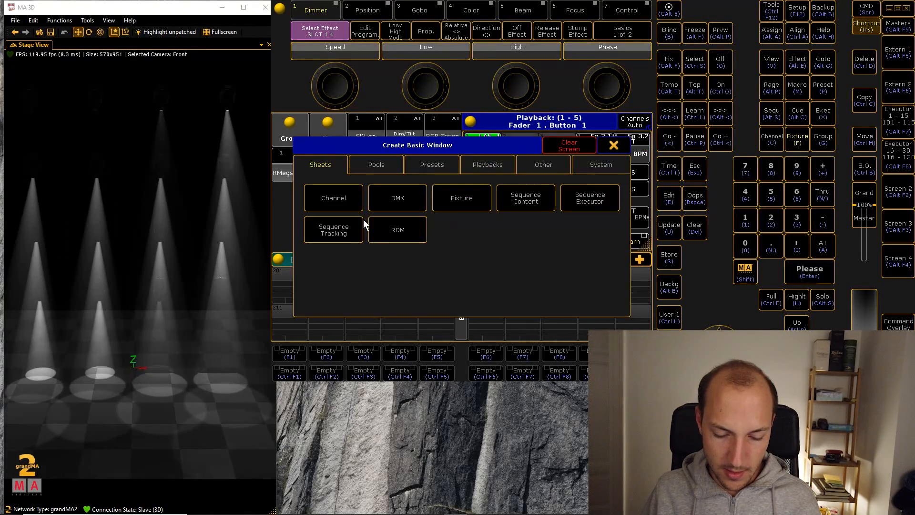
left_click(619, 150)
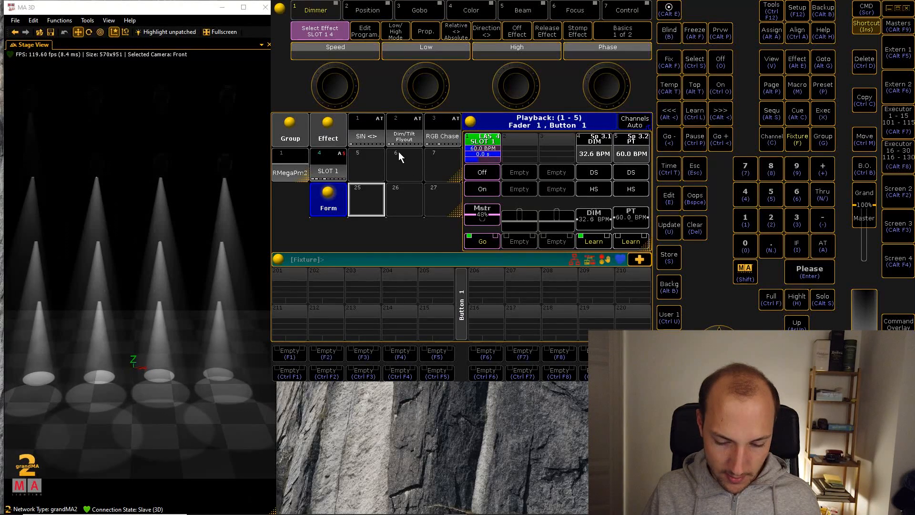
- Examine the TILT line of the Dim/Tilt Flyout effect in the effect editor, and close the editor
double_click(404, 131)
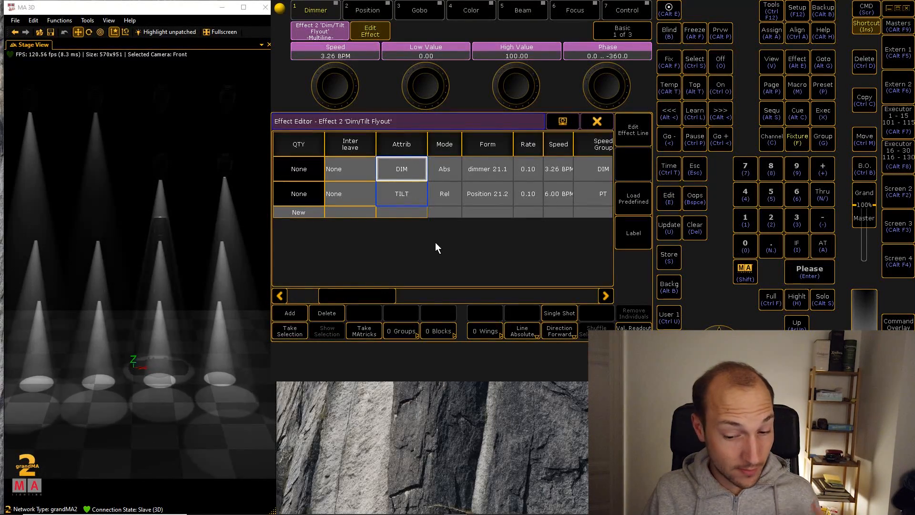
left_click(395, 191)
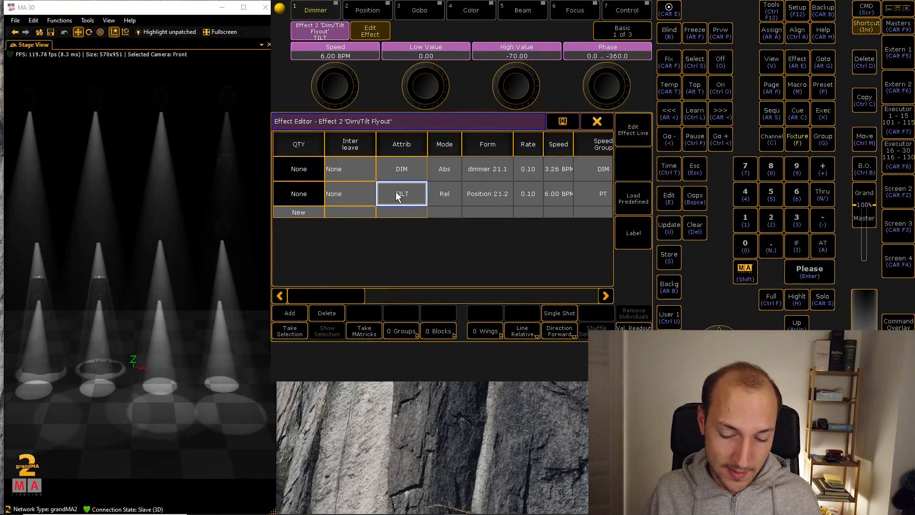
left_click(596, 126)
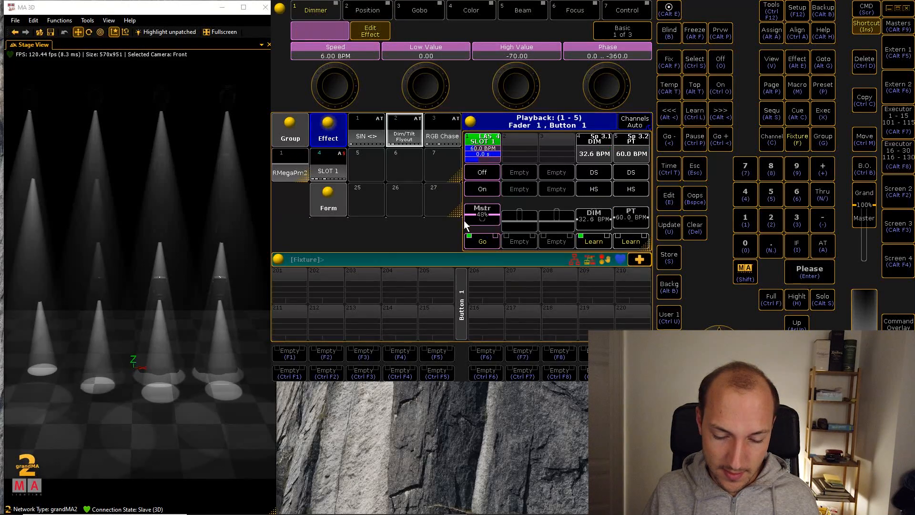
- Fade out executor 1 and, with the RMegaPm2 group selected, add a Position preset pool below the Form pool
left_click_drag(487, 213, 489, 242)
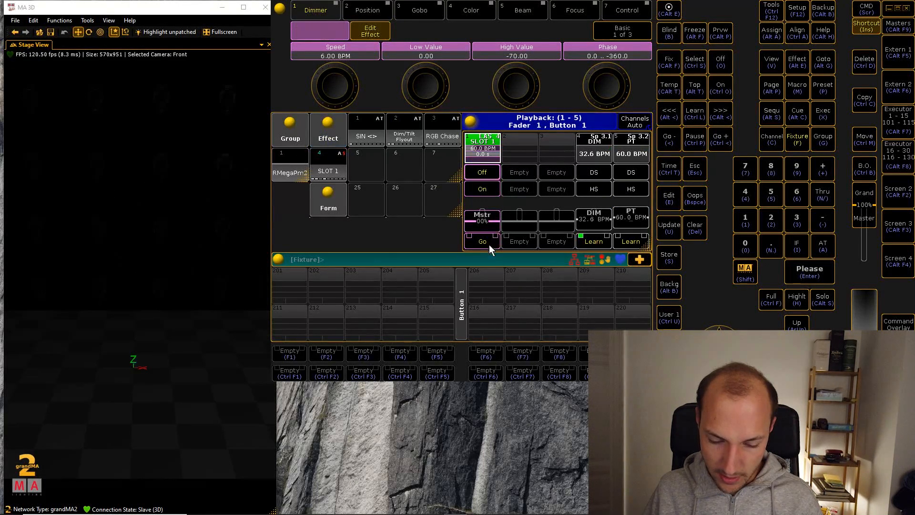
left_click(298, 177)
left_click(346, 235)
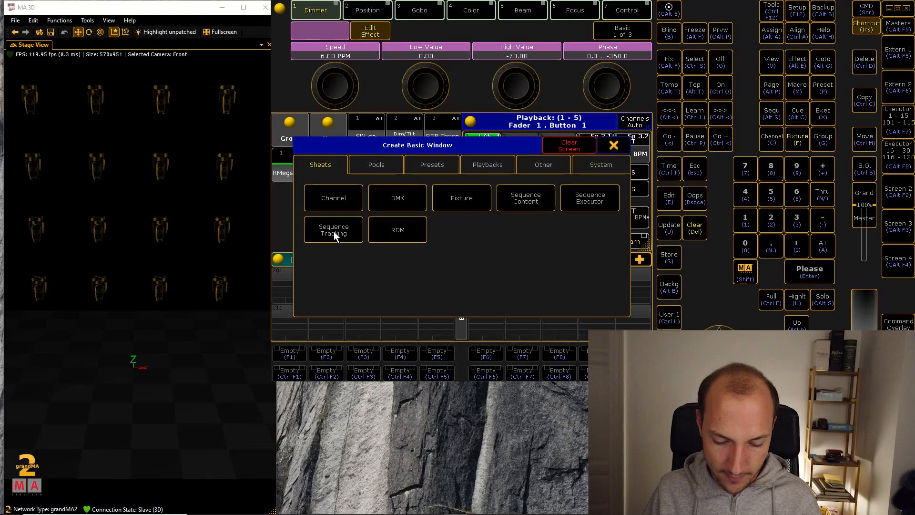
left_click(382, 164)
left_click(421, 163)
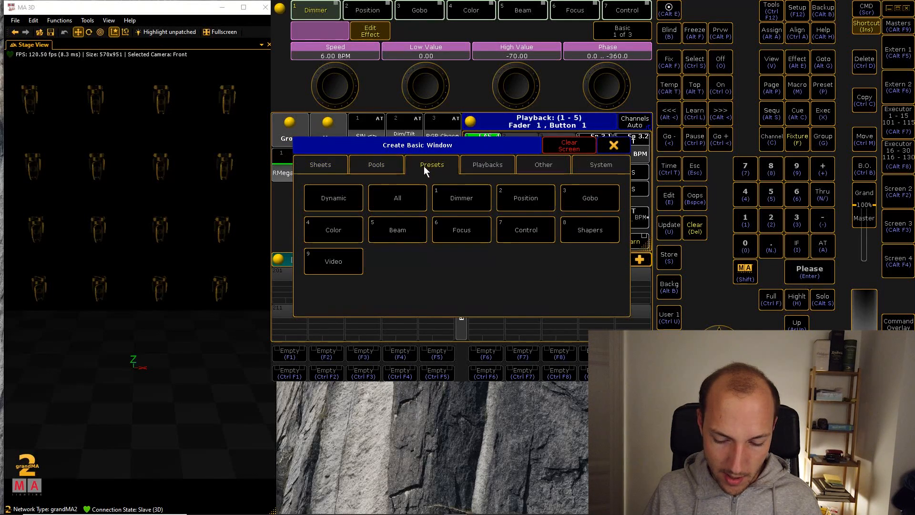
left_click(514, 195)
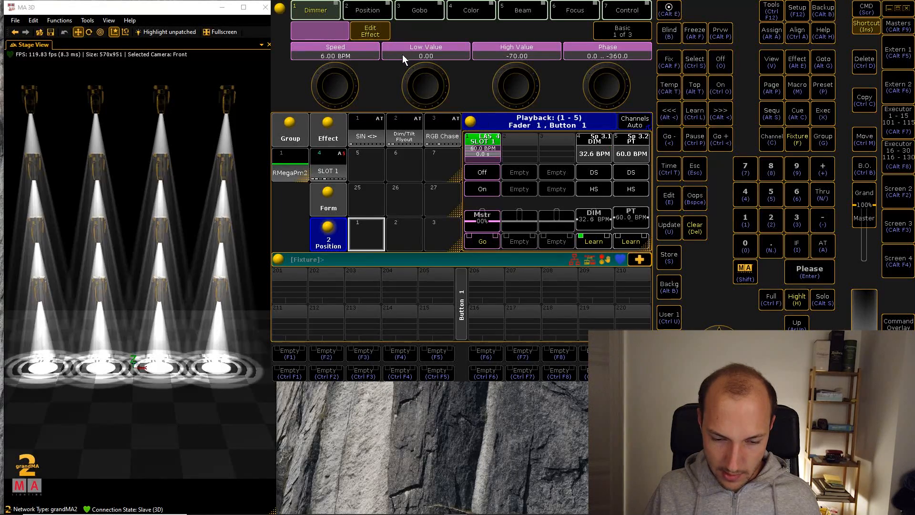
- Tilt the RMegaPm2 fixtures out towards the audience and store this as position preset 1 labelled "Audience"
left_click(369, 11)
left_click_drag(430, 75, 402, 90)
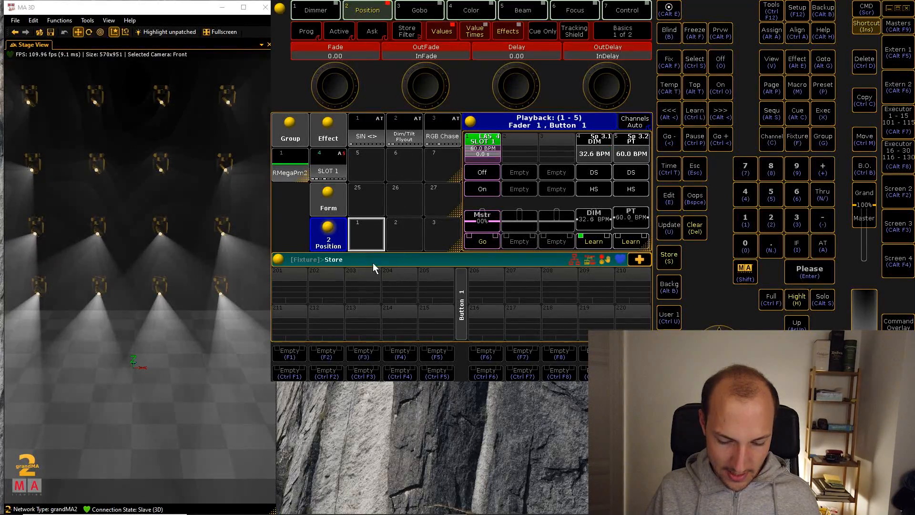
left_click(380, 242)
left_click(365, 238)
type("Audience")
key("Return")
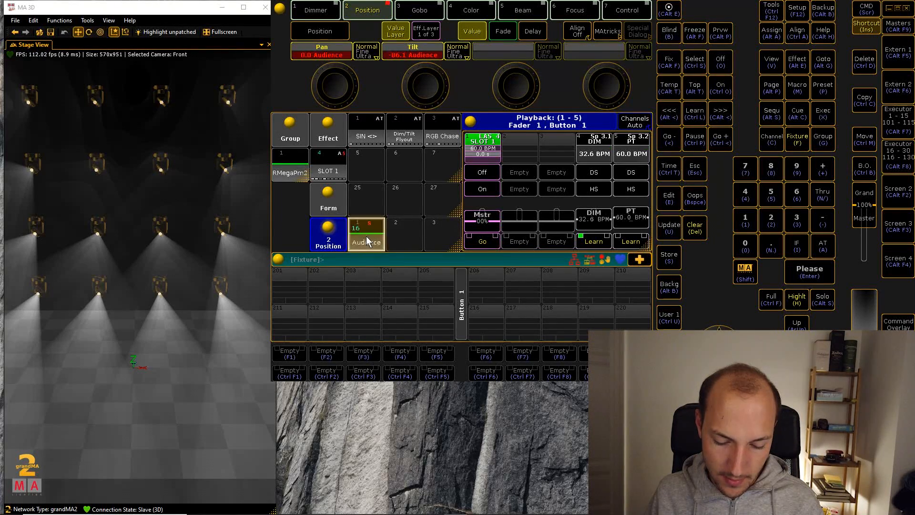
- Raise executor 1's master to about 70% to run SLOT 1 from the Audience position, and vary its level
left_click_drag(482, 231, 485, 214)
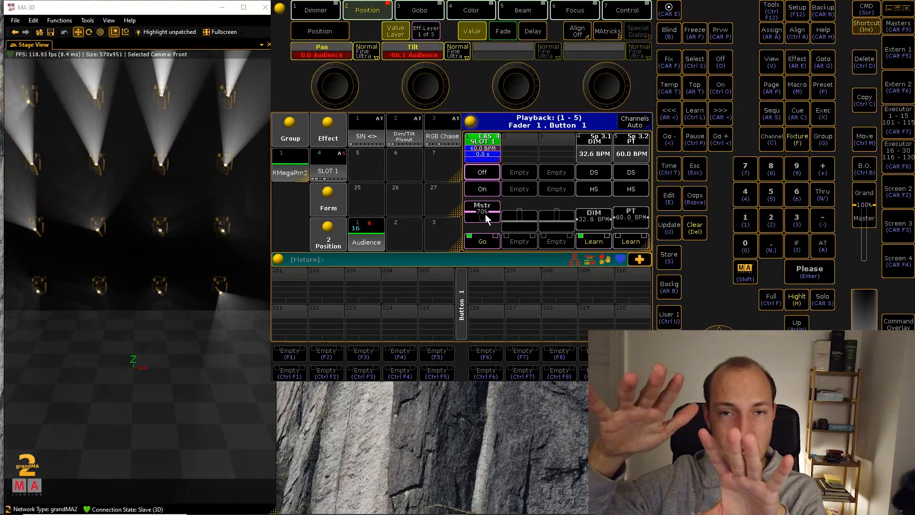
mouse_move(485, 214)
left_mouse_down()
mouse_move(489, 221)
mouse_move(491, 210)
left_mouse_up()
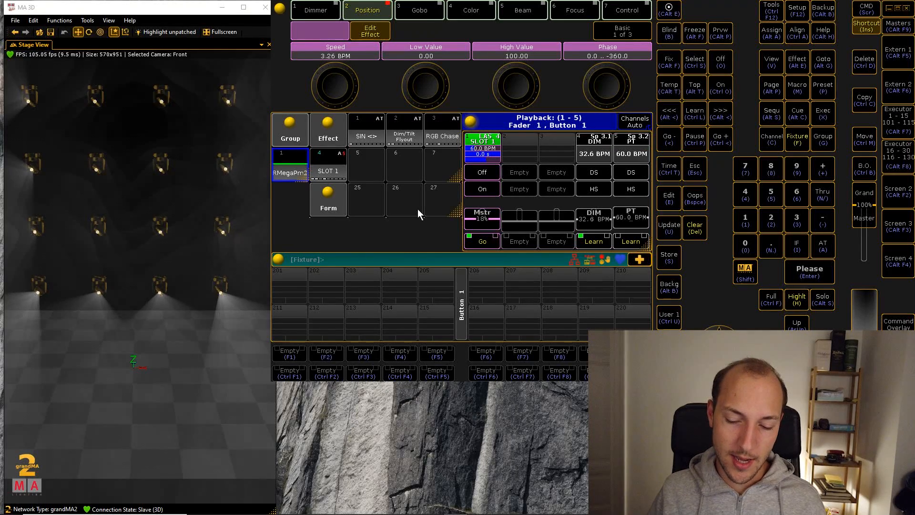
- Adjust executor 1's master, and set the Effect pool's call mode to Pool Playback
mouse_move(478, 213)
left_mouse_down()
mouse_move(485, 208)
mouse_move(485, 218)
left_mouse_up()
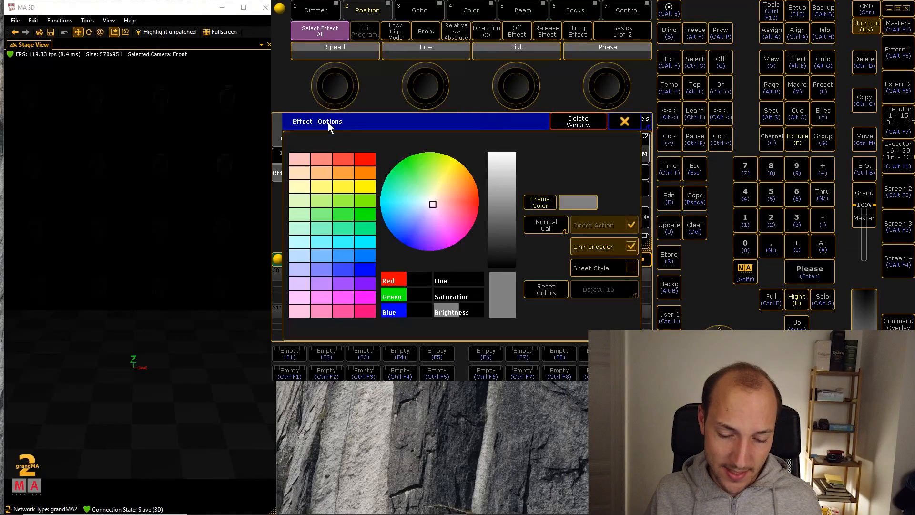
left_click(551, 225)
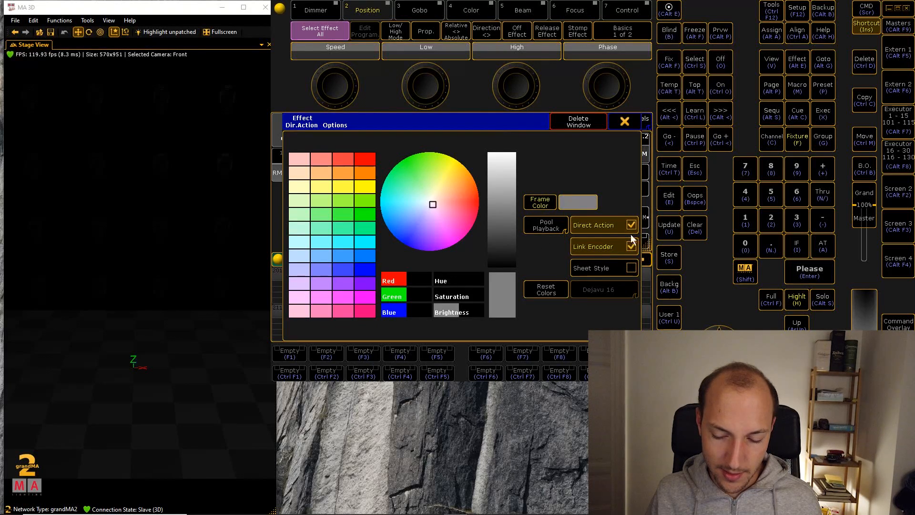
left_click(623, 122)
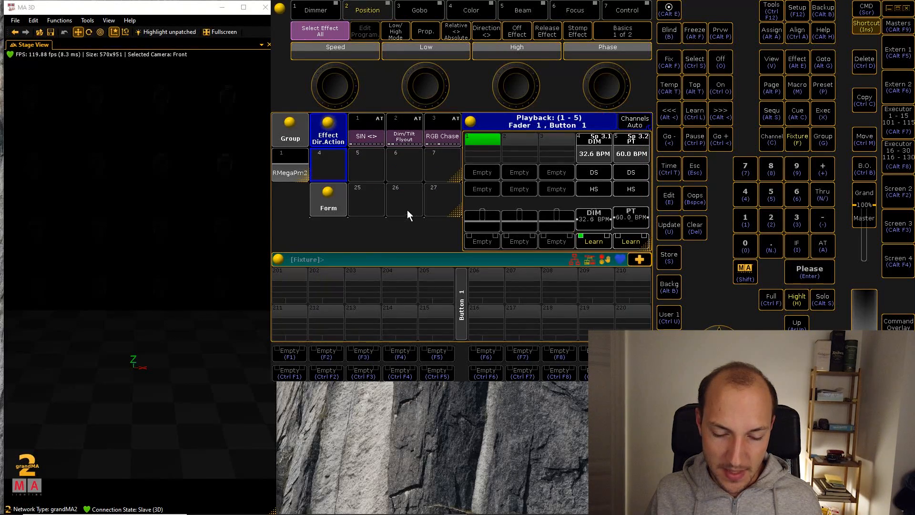
- Try to run template effects 1 to 3 directly from the Effect pool, and retry SIN <> with the RMegaPm2 group selected
left_click(363, 133)
left_click(401, 129)
left_click(443, 129)
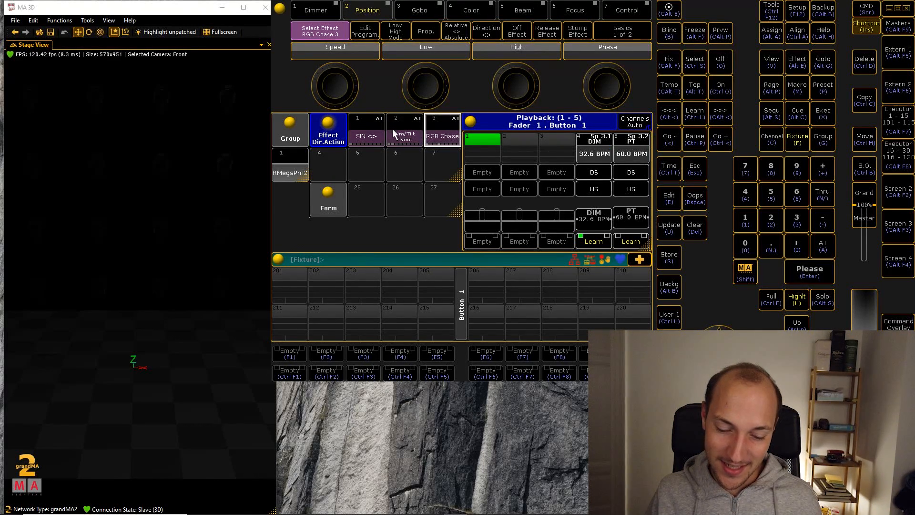
left_click(303, 166)
left_click(368, 125)
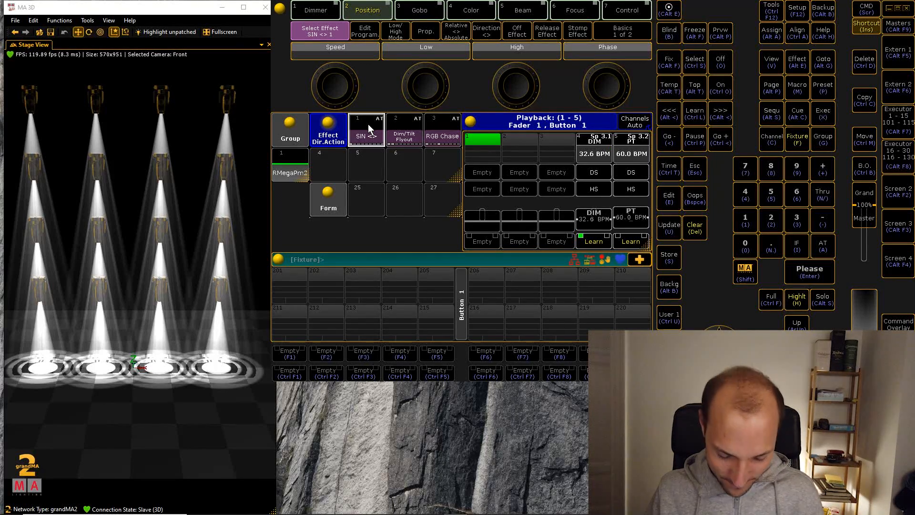
- Copy effects 1 through 3 to the pool slots starting at effect 5
key("ctrl+c")
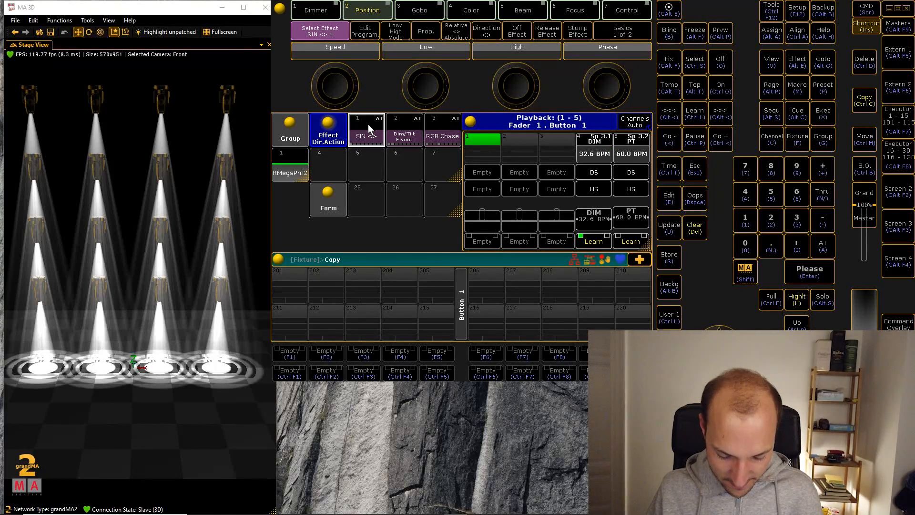
key("alt+e")
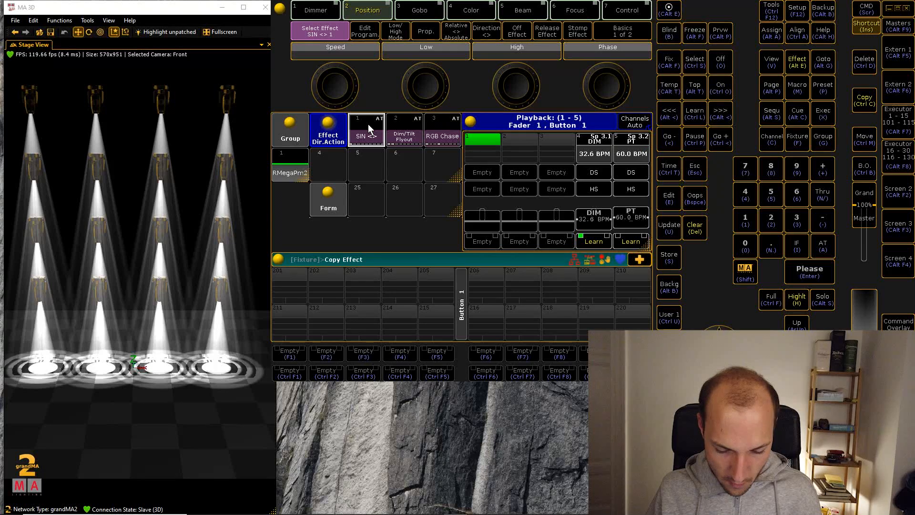
type("1")
key("KP_Divide")
type("3a")
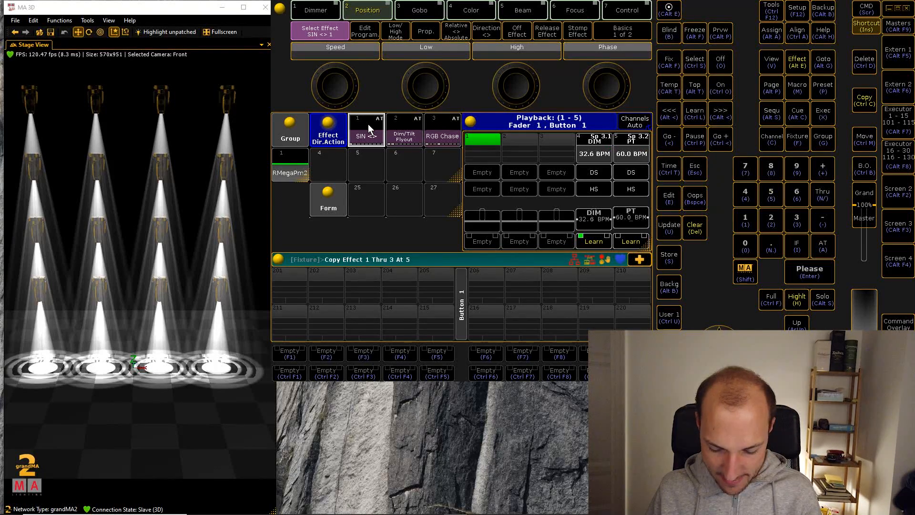
key("Return")
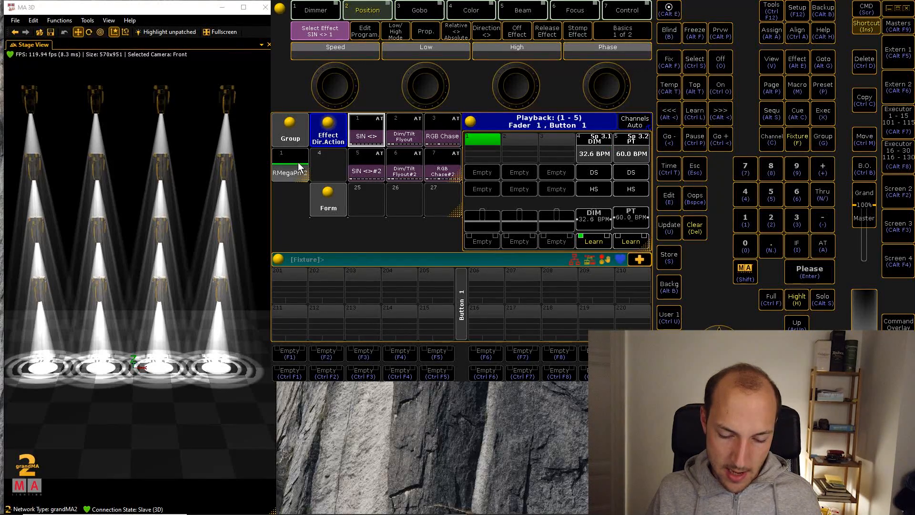
- Select effect 5 SIN <>#2, and switch the Effect pool's call mode to Fast Call
left_click(374, 162)
left_click(327, 135)
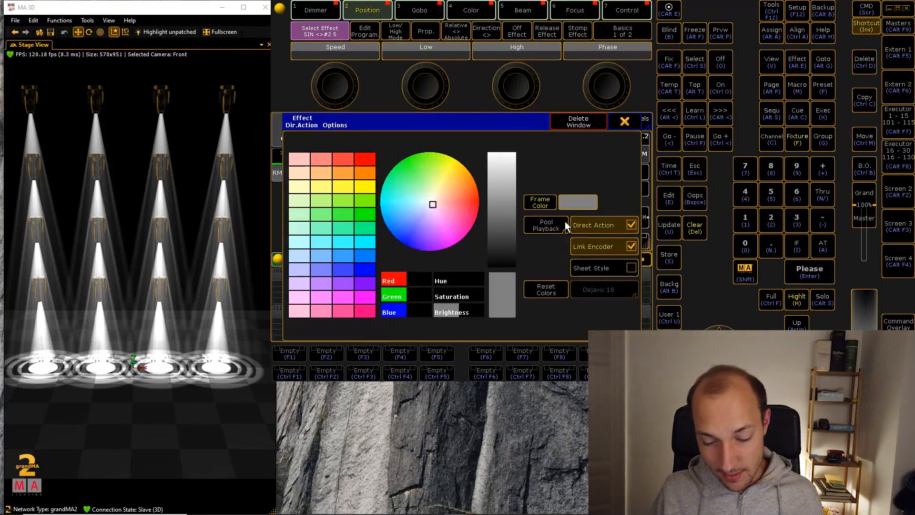
left_click(593, 224)
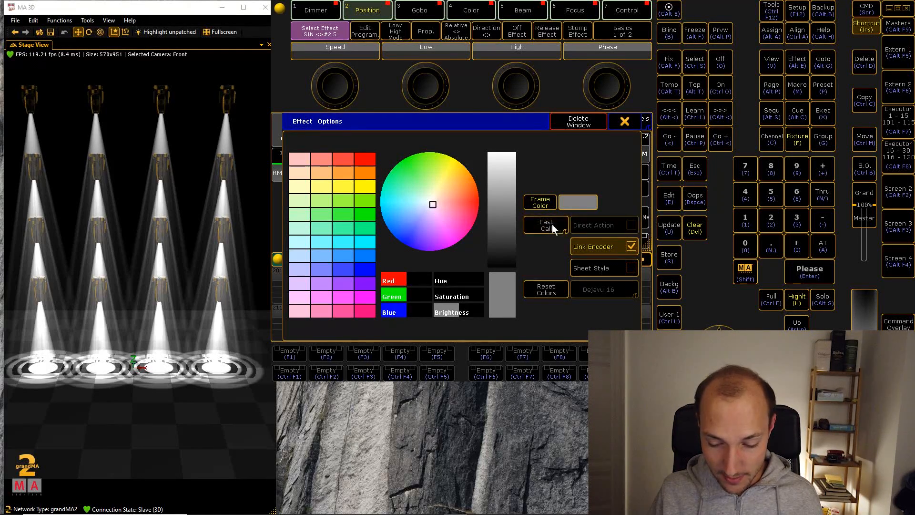
left_click(624, 120)
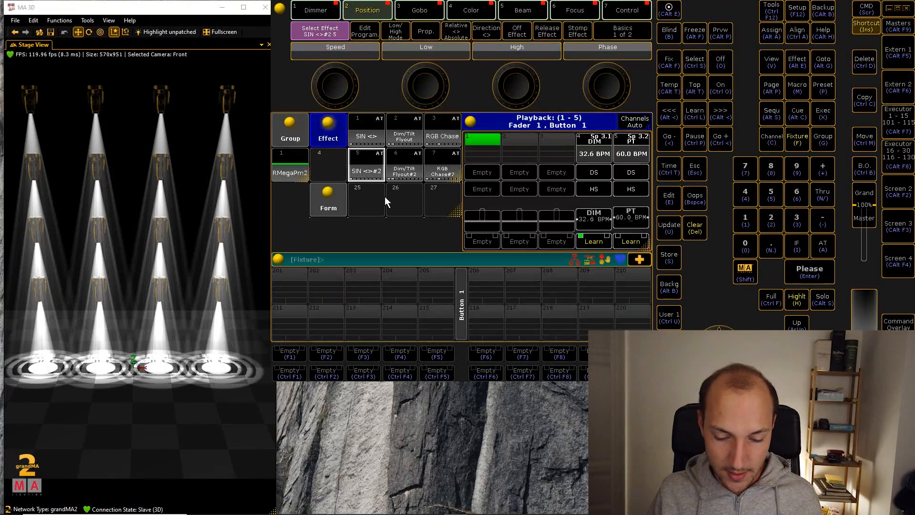
- Take the current RMegaPm2 fixture selection into effects 5 SIN <>#2, 6 Dim/Tilt Flyout#2 and 7 RGB Chase#2
left_click(366, 161)
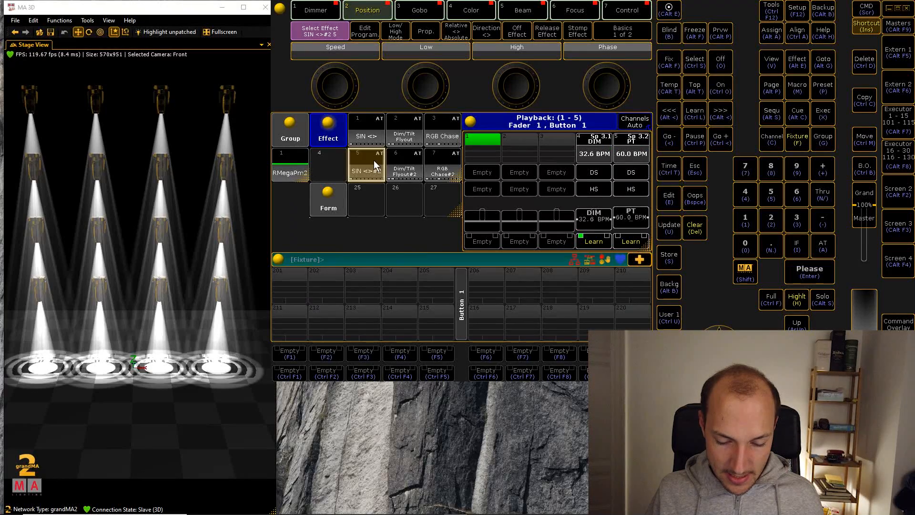
left_click(364, 169)
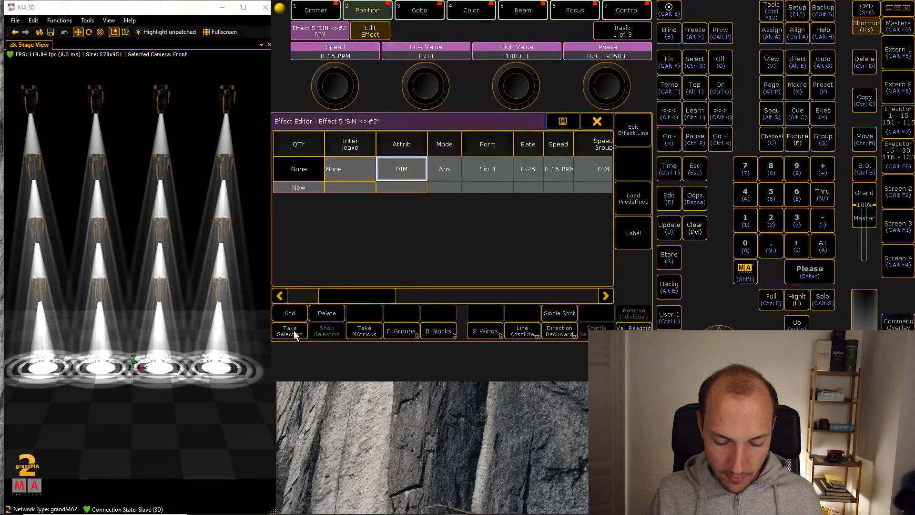
left_click(597, 121)
left_click(403, 164)
left_click(403, 164)
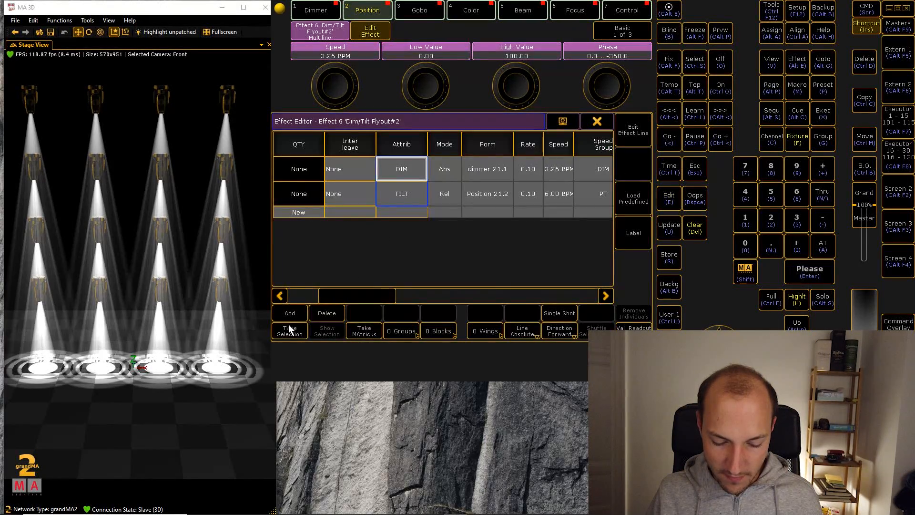
left_click(597, 121)
left_click(439, 167)
left_click(440, 167)
left_click(279, 331)
left_click(598, 121)
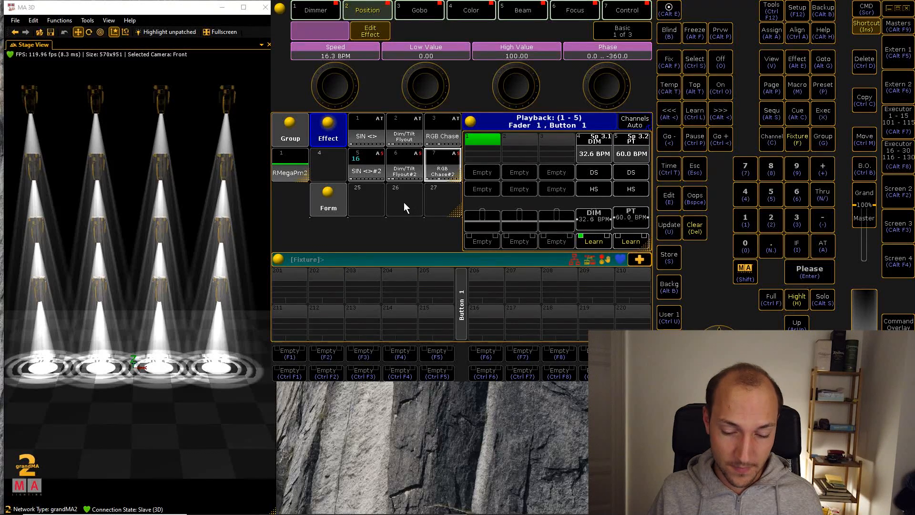
- Set the Effect pool back to Pool Playback so the effects can be started by direct action
left_click(328, 123)
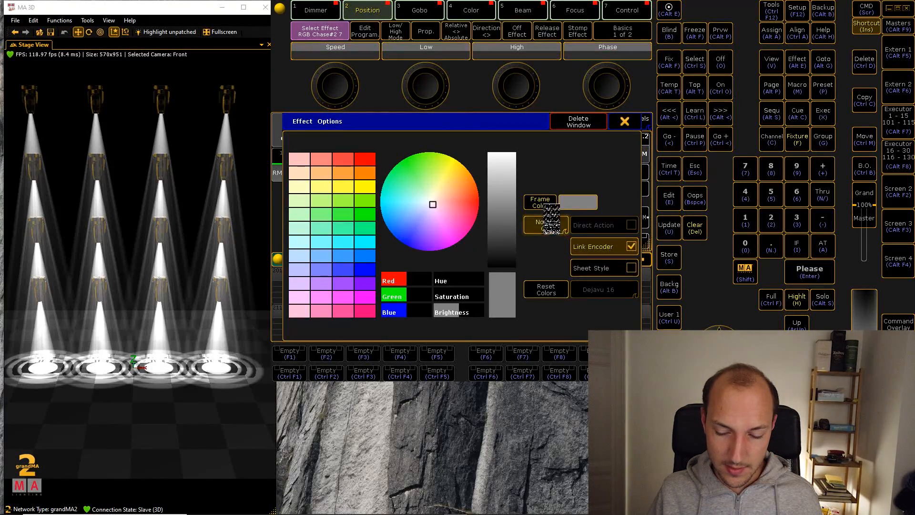
left_click(604, 225)
left_click(625, 122)
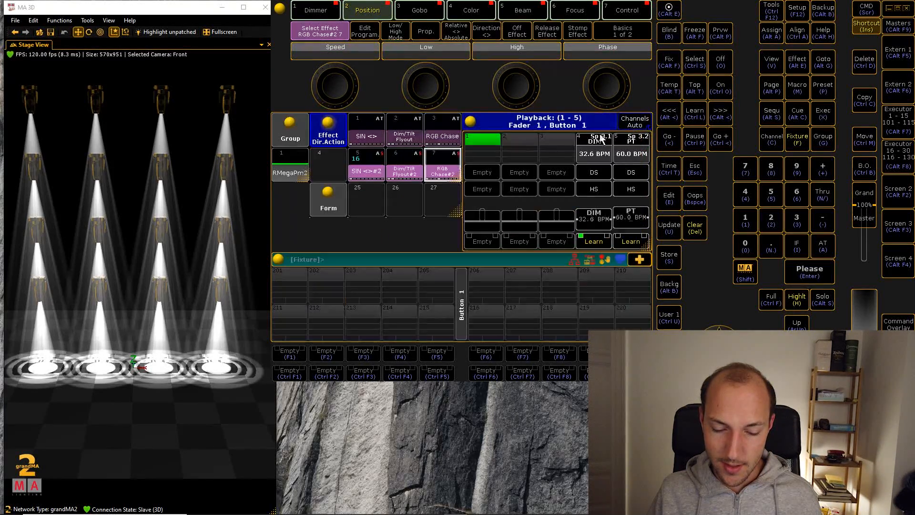
- Start SIN <>#2 from the pool, clear the programmer, and toggle SIN <>#2, Dim/Tilt Flyout#2 and RGB Chase#2 on and off
left_click(364, 162)
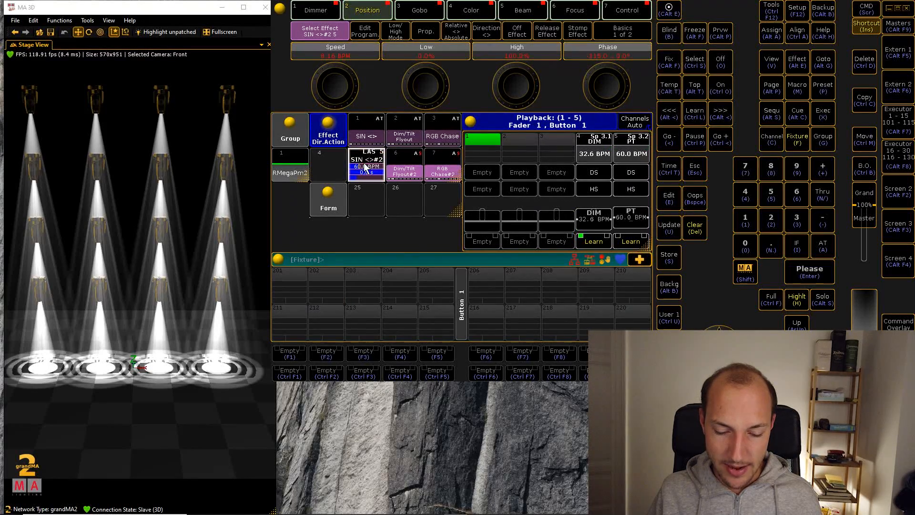
double_click(692, 225)
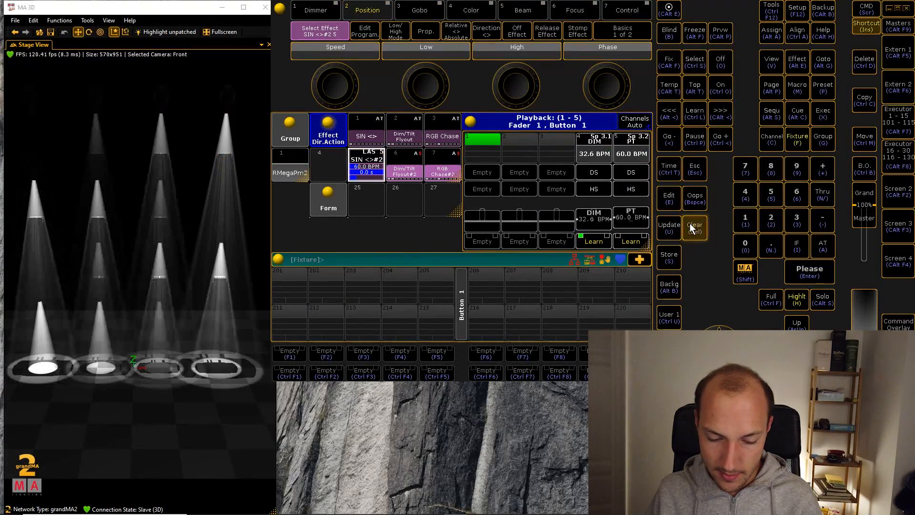
left_click(405, 173)
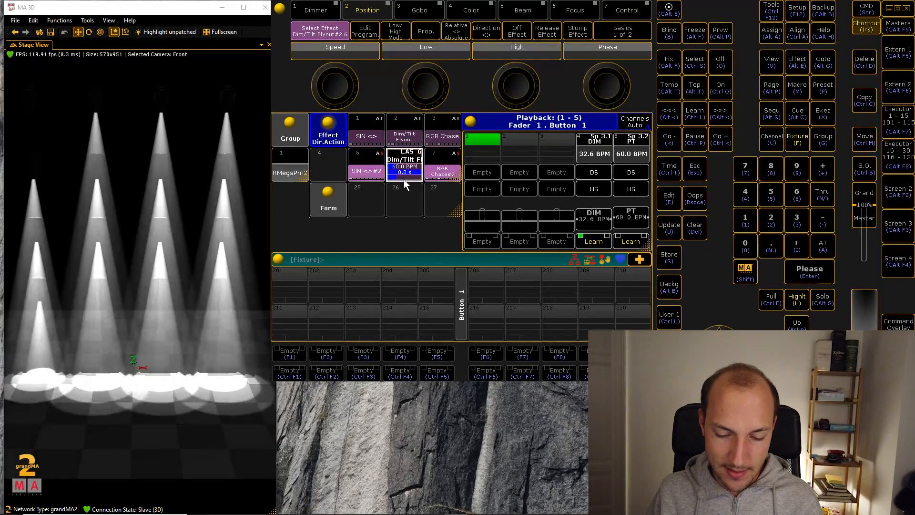
left_click(439, 165)
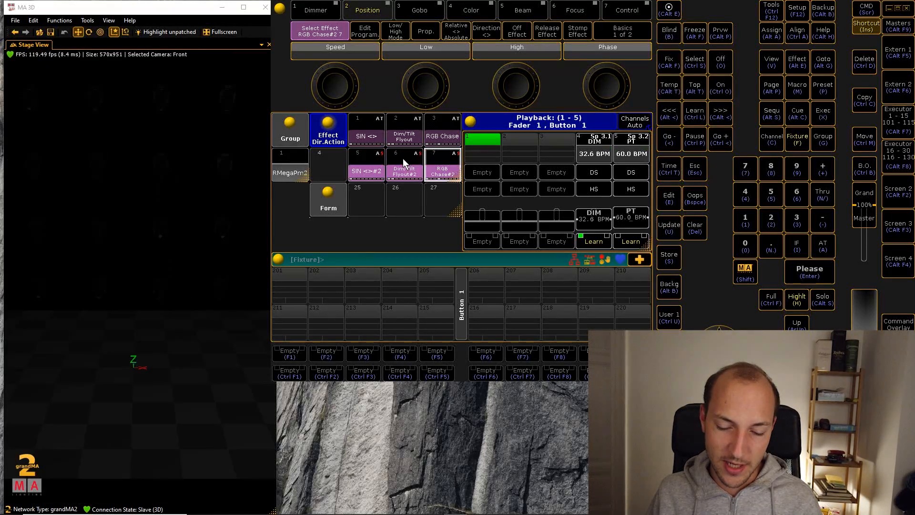
left_click(408, 177)
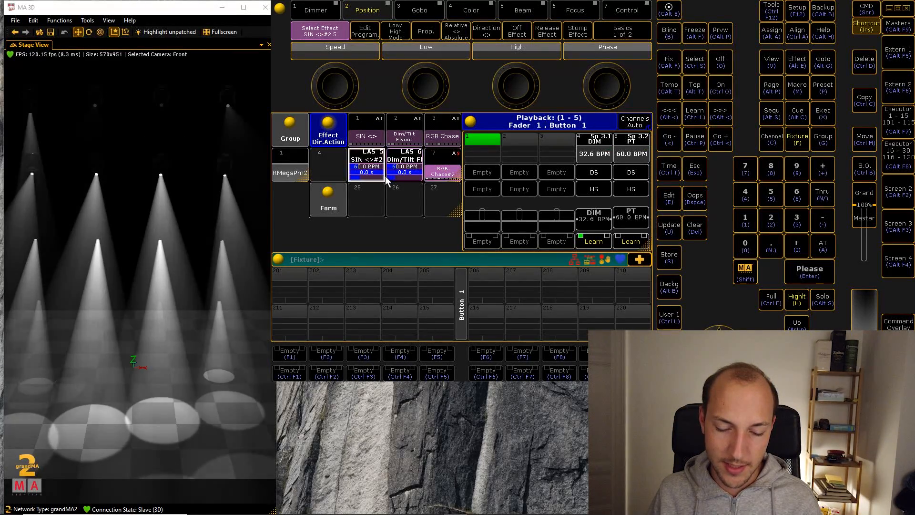
left_click(372, 168)
left_click(372, 168)
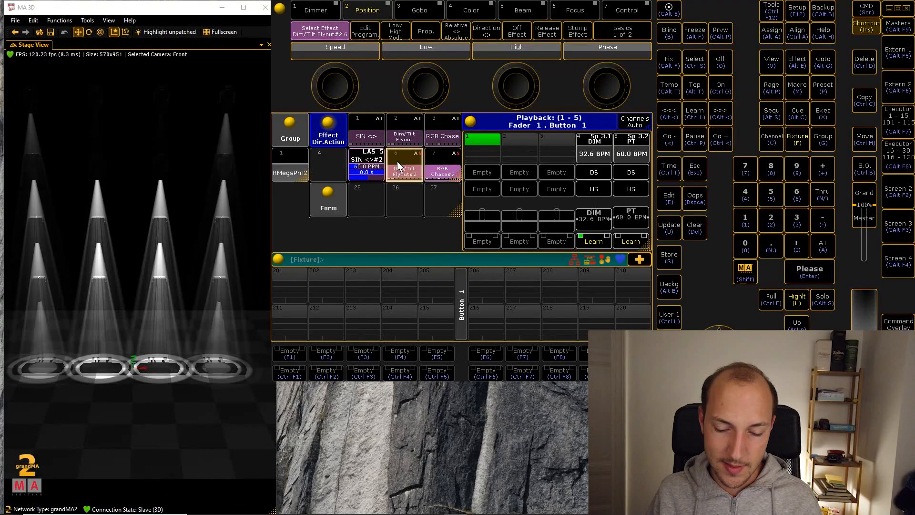
left_click(379, 169)
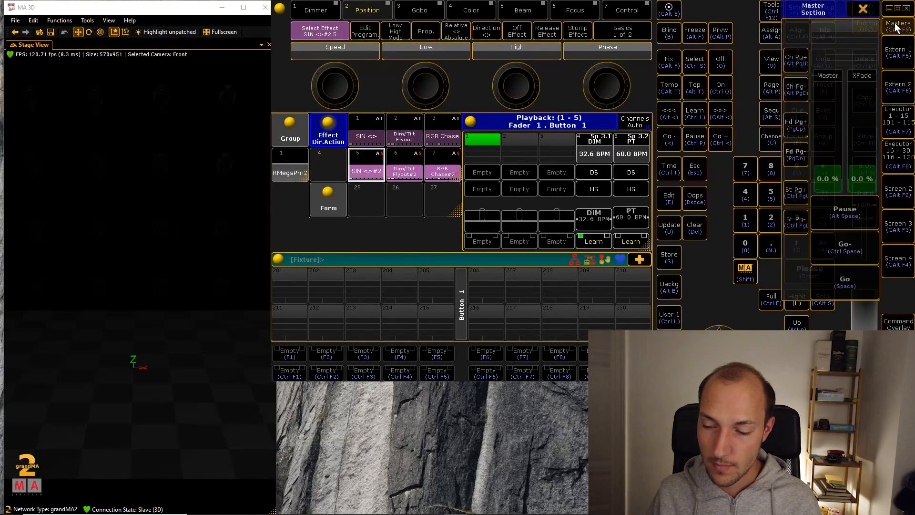
left_click(445, 164)
- Move the Form pool one row down and add a second Effect pool above it, showing the slots from effect 4
left_click(337, 205)
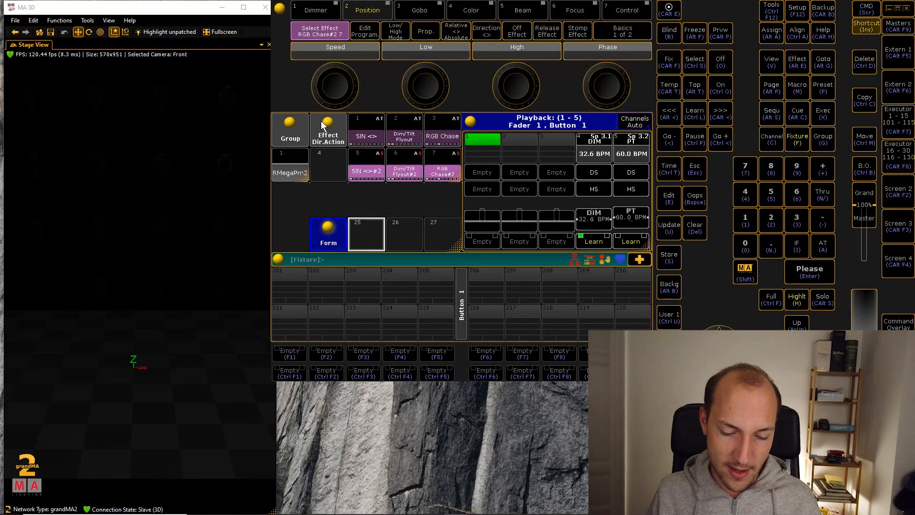
left_click(327, 199)
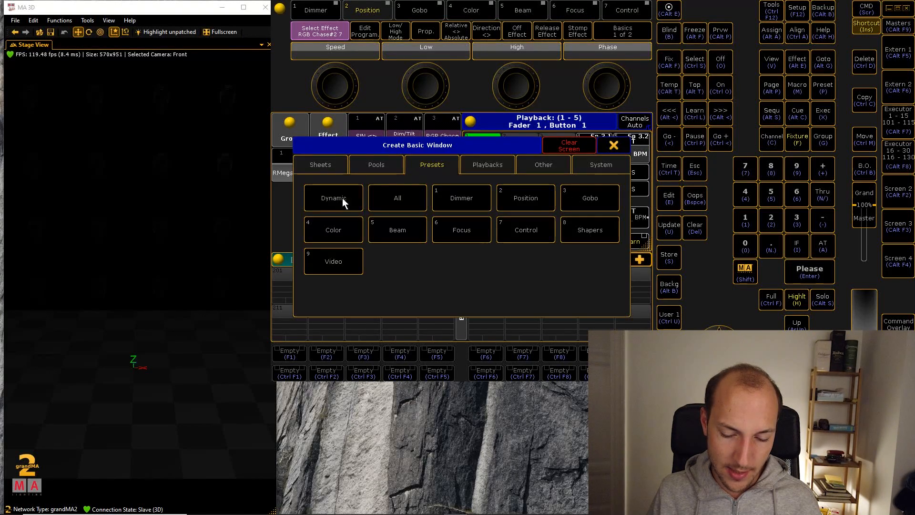
left_click(389, 166)
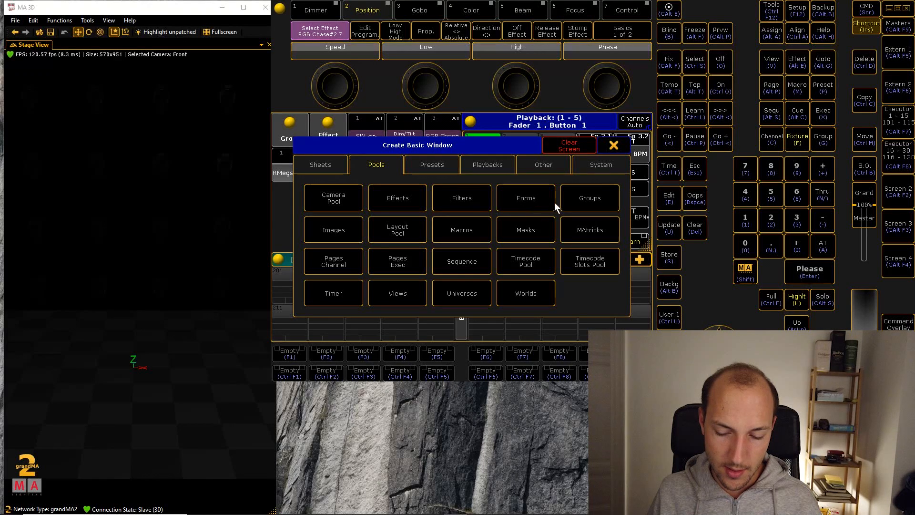
left_click(542, 196)
left_click(336, 192)
left_click(571, 119)
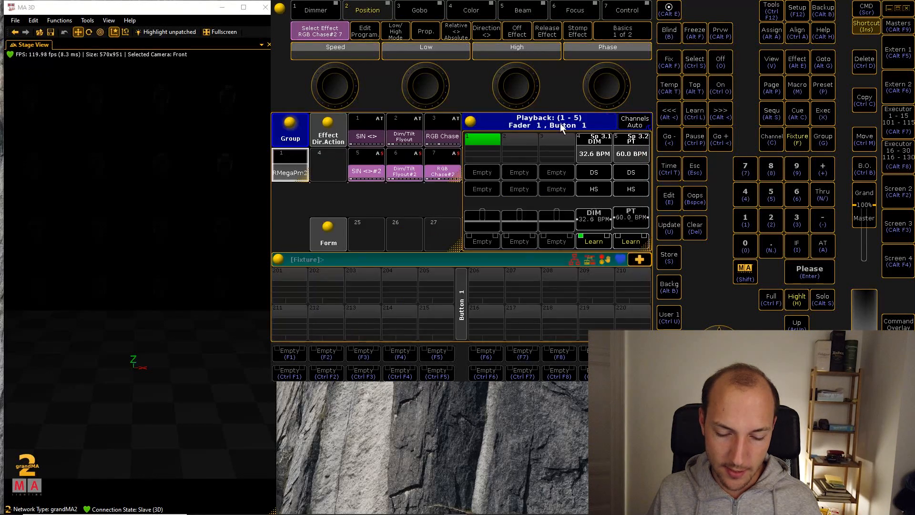
left_click(329, 195)
left_click(383, 201)
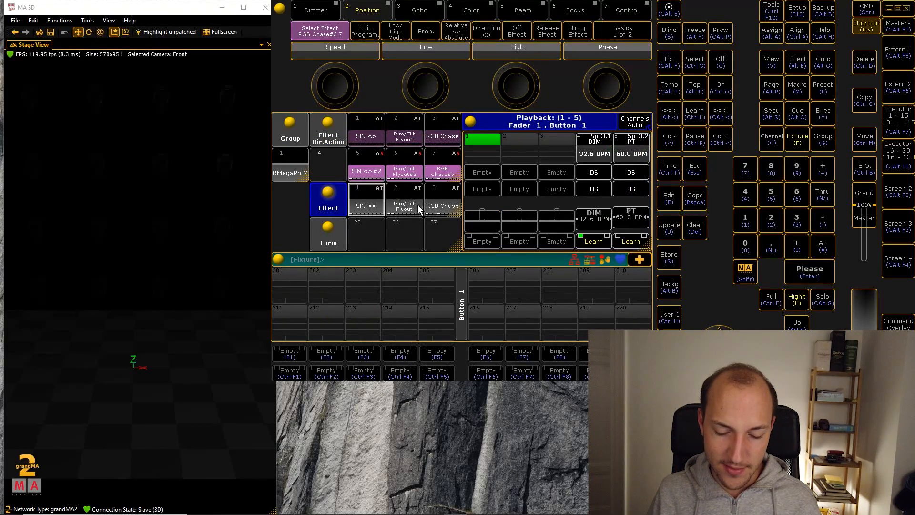
scroll(386, 196, "down", 1)
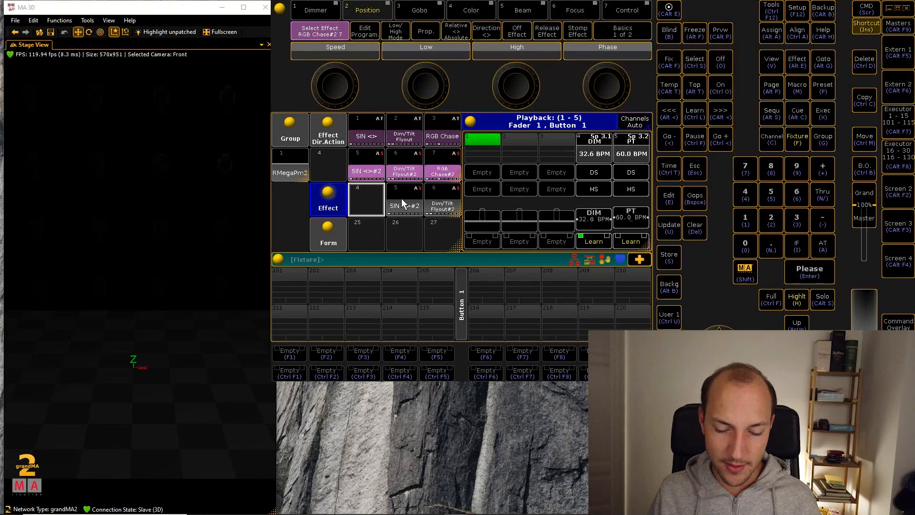
- Run SIN <>#2 and RGB Chase#2 together from the two Effect pools, and switch SIN <>#2 off
left_click(401, 198)
left_click(433, 162)
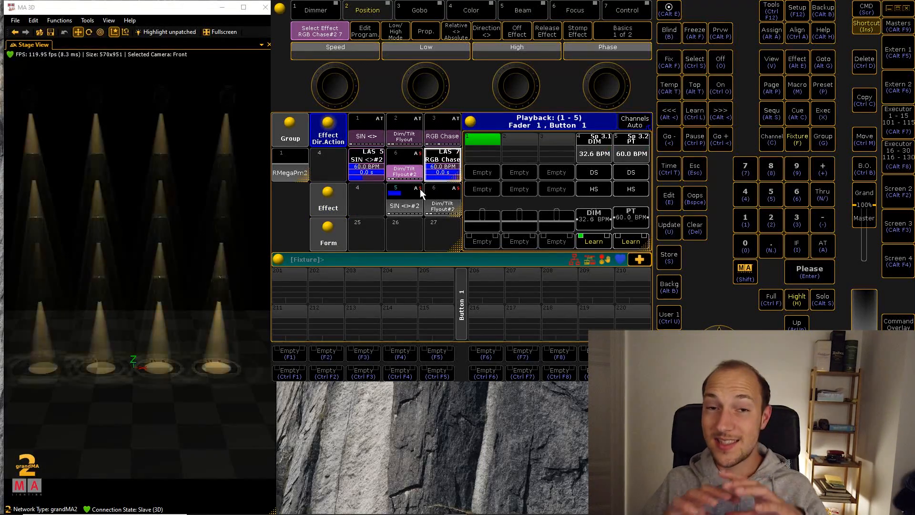
left_click(420, 189)
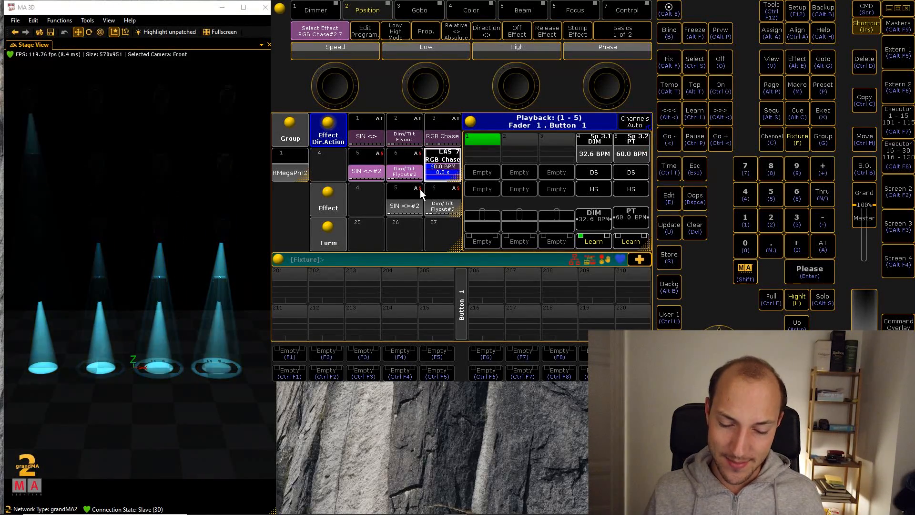
- Switch off the running RGB Chase#2 effect through the Off menu, and close the menu
key("o")
key("o")
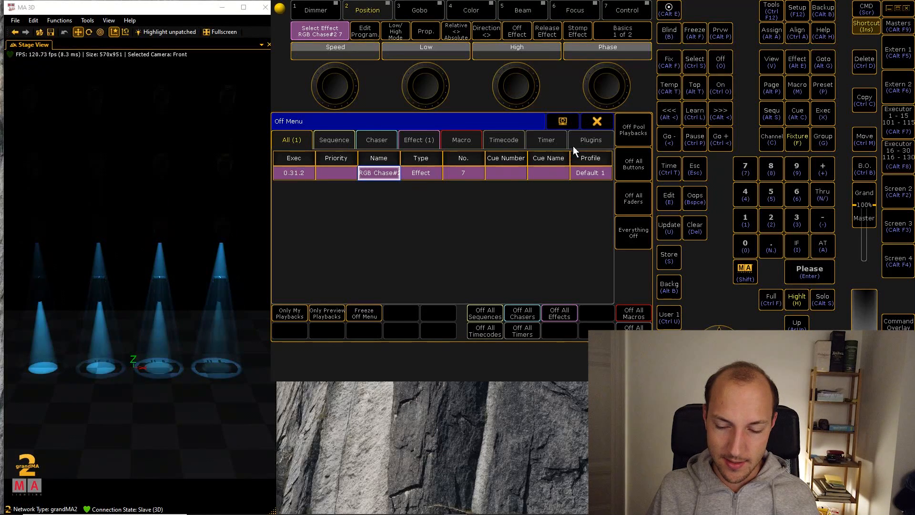
left_click(511, 172)
left_click(597, 122)
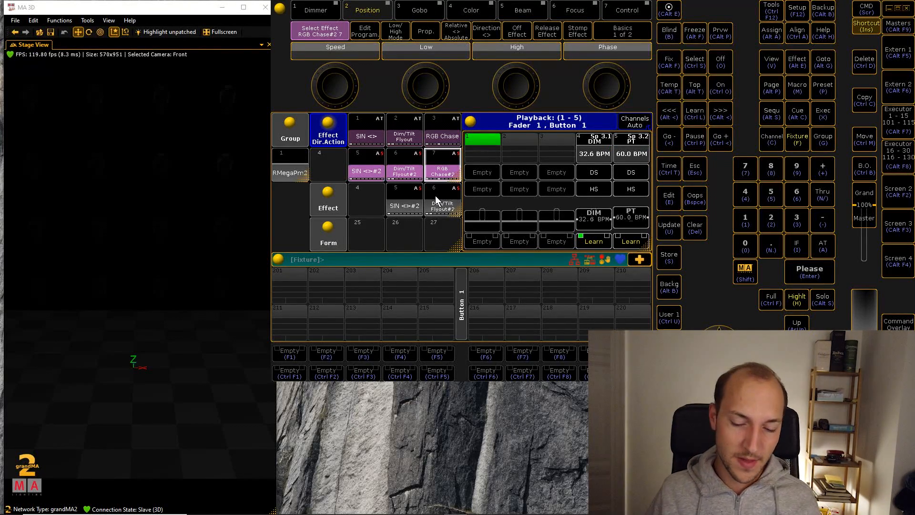
- Show slots from effect 10 in the second Effect pool, and add a Dimmer attribute line to empty effect 10
left_click(328, 202)
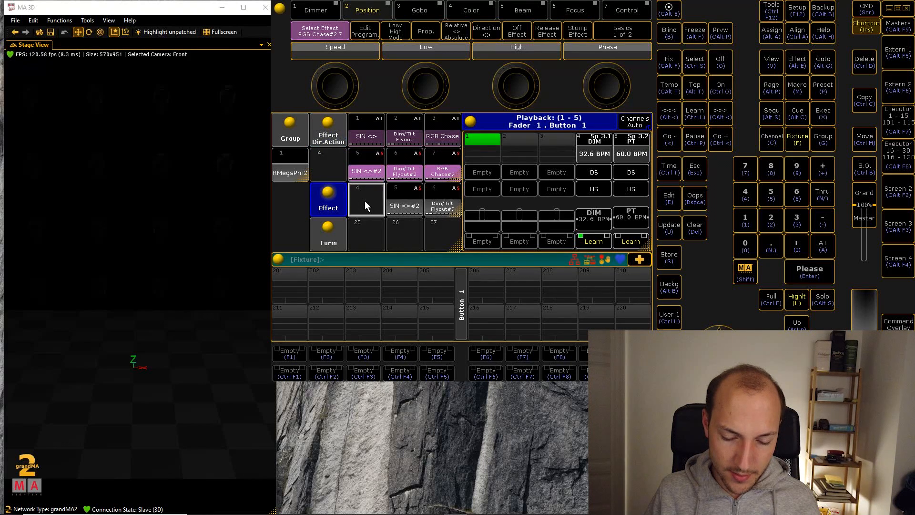
scroll(366, 204, "down", 1)
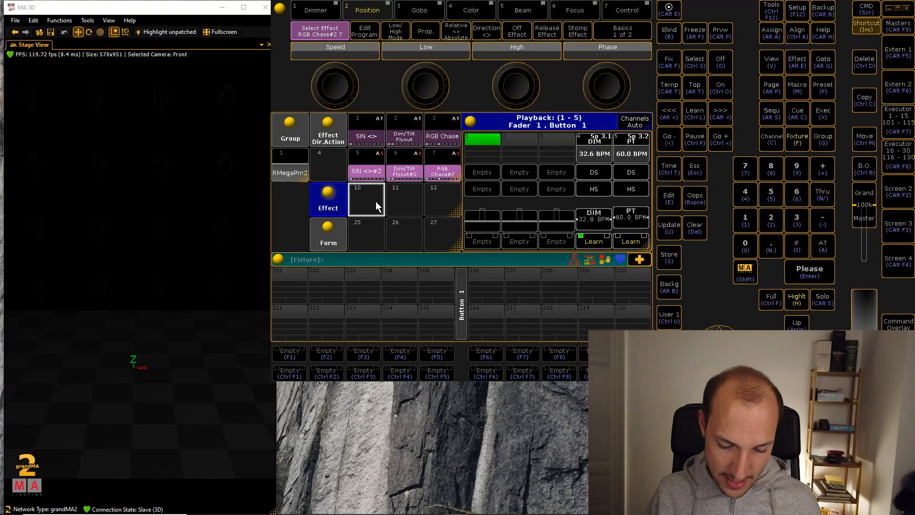
key("e")
left_click(371, 204)
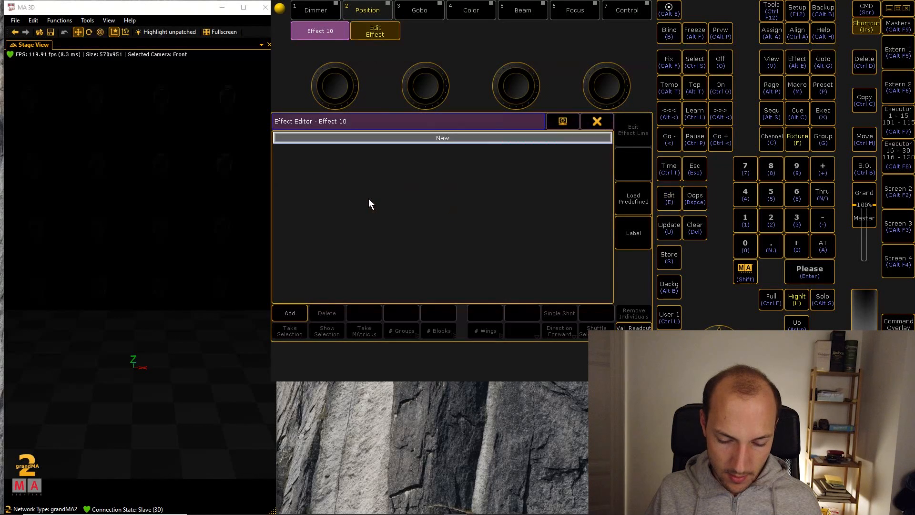
left_click(293, 314)
left_click(305, 139)
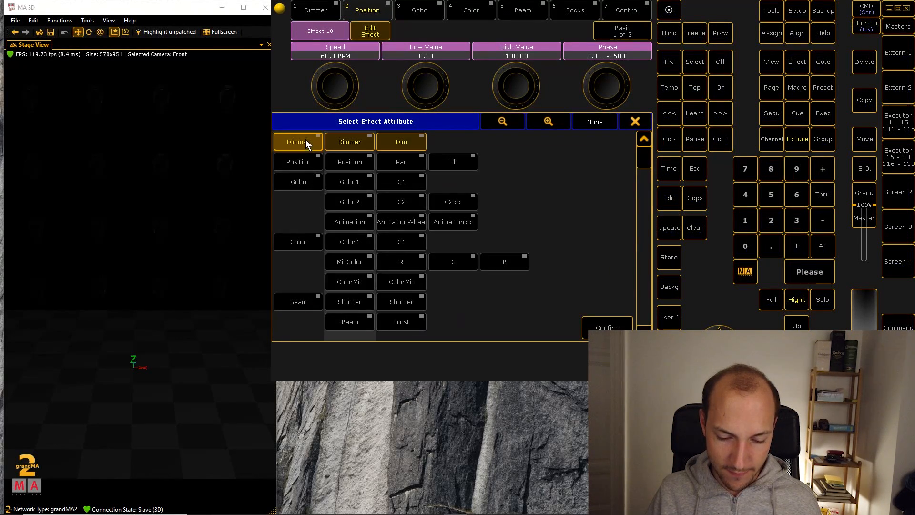
left_click(605, 328)
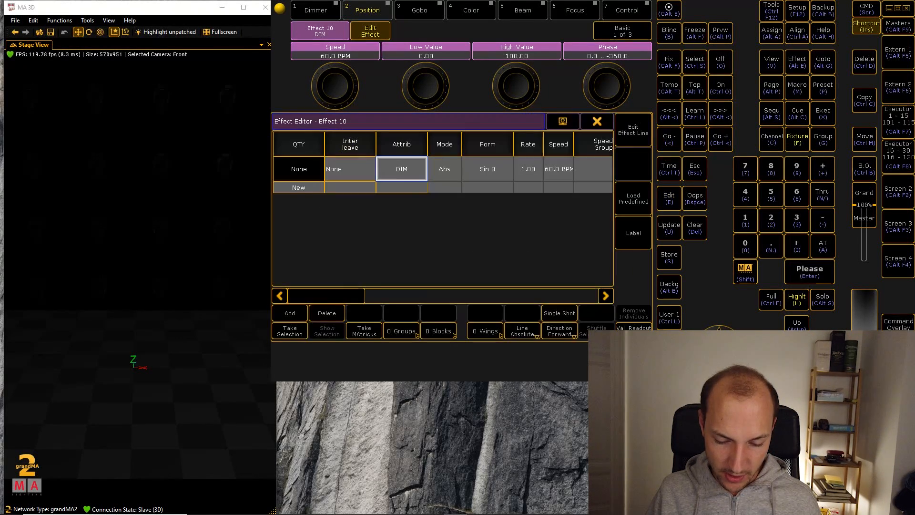
- Set the form of effect 10's dimmer line to Release 2 and close the effect editor
left_click(477, 169)
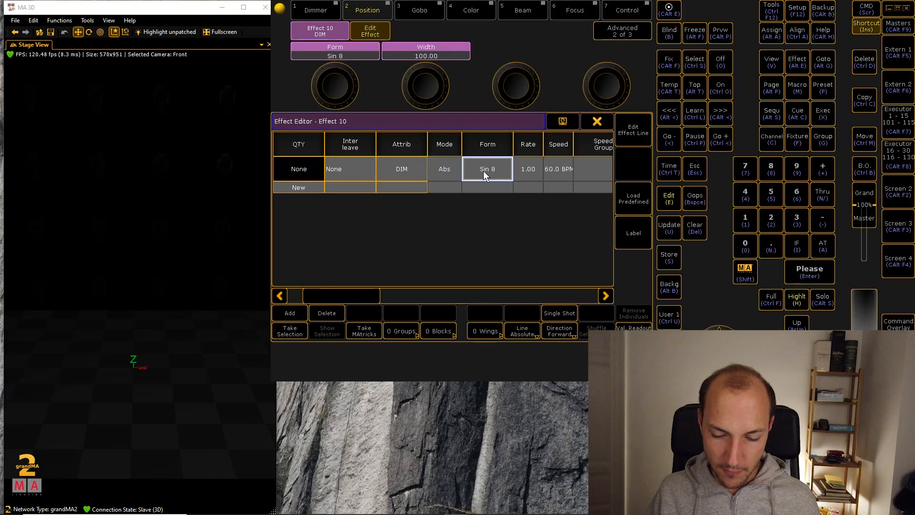
left_click(486, 167)
left_click(381, 173)
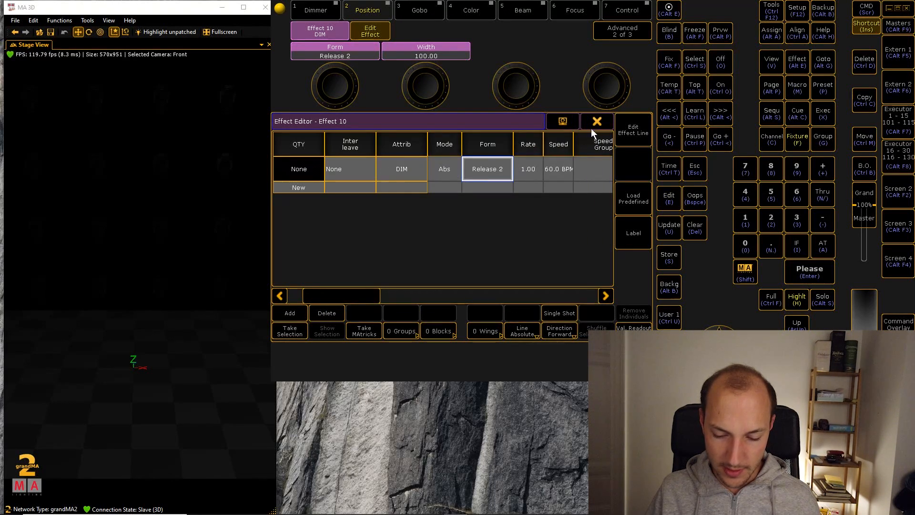
left_click(598, 121)
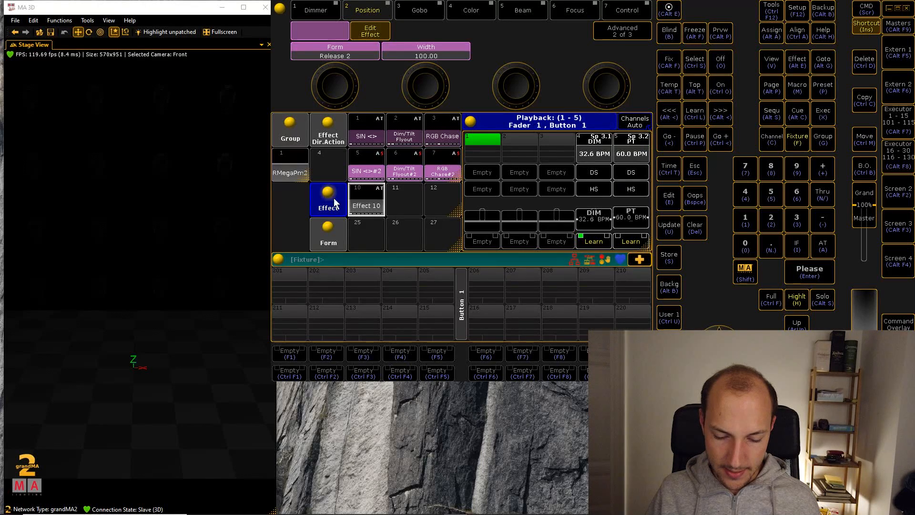
- Select the fixtures of group 1 and take the selection into effect 10's dimmer line
left_click(293, 165)
left_click(374, 198)
left_click(373, 196)
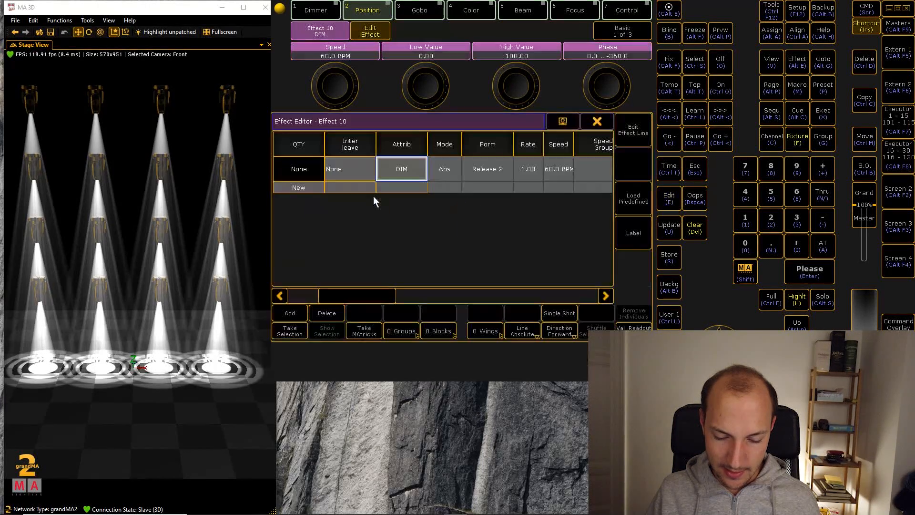
left_click(292, 329)
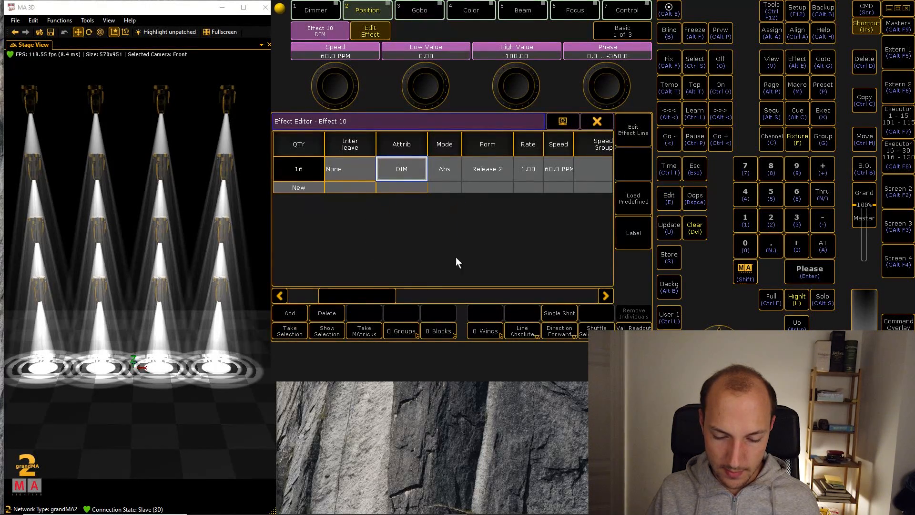
left_click(596, 122)
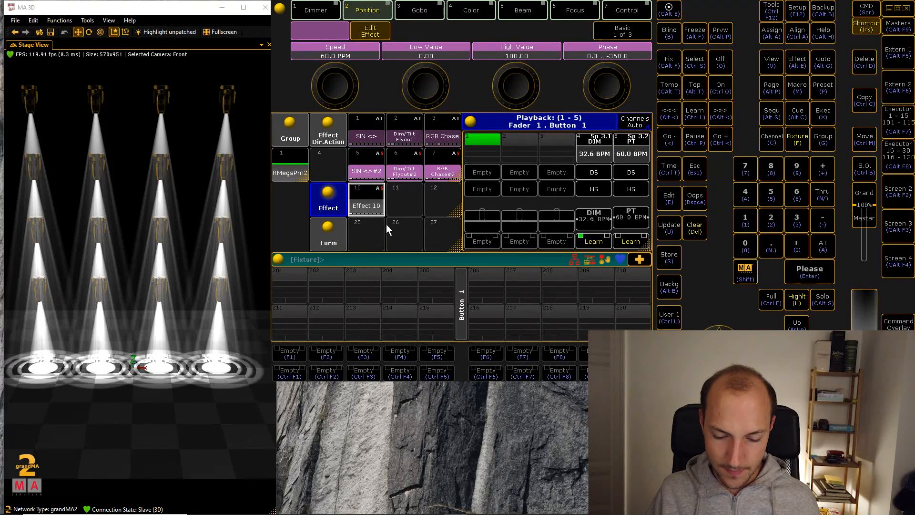
- Label effect 10 as REL DIM
key("alt+a")
key("alt+a")
left_click(372, 207)
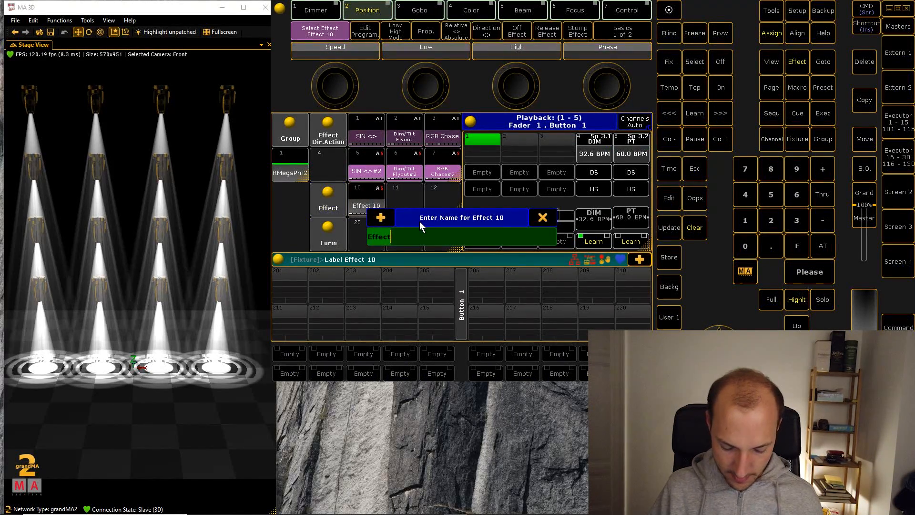
type("REL DIM")
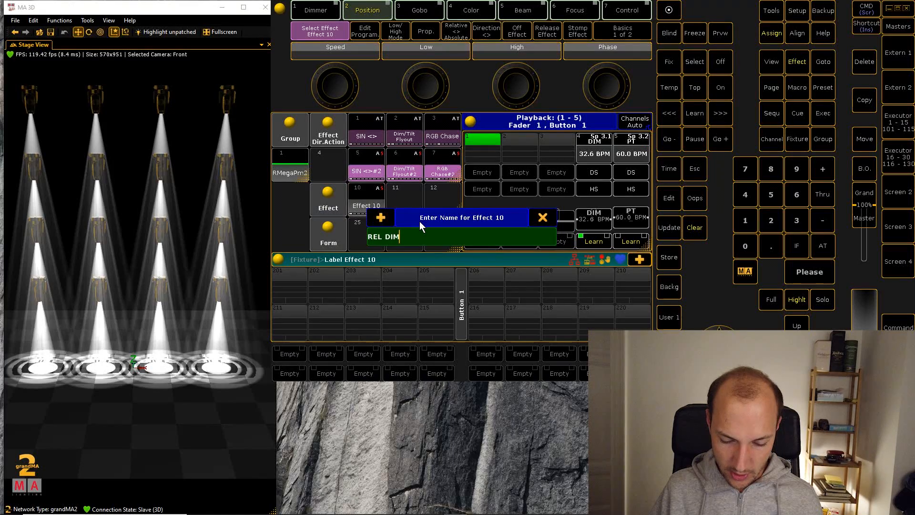
key("Return")
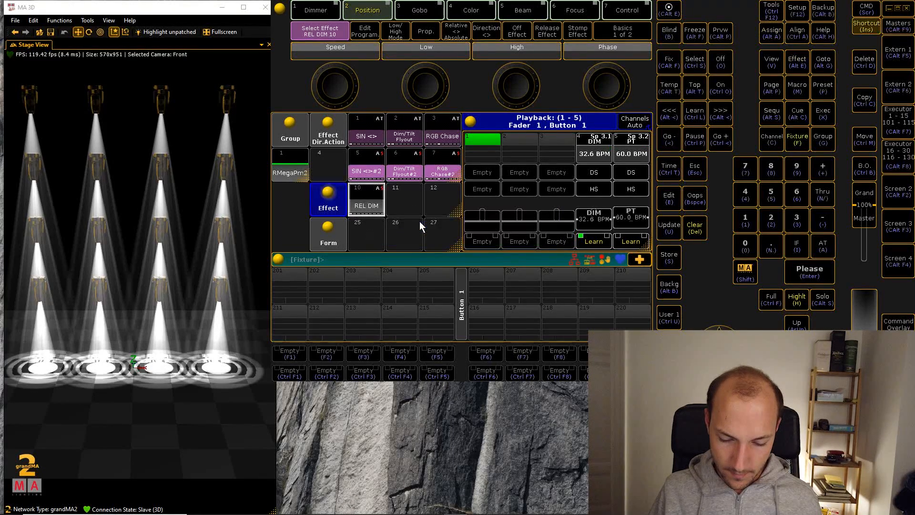
- Copy REL DIM to effect slot 11 and label the copy REL POS
key("ctrl+c")
left_click(372, 205)
left_click(407, 196)
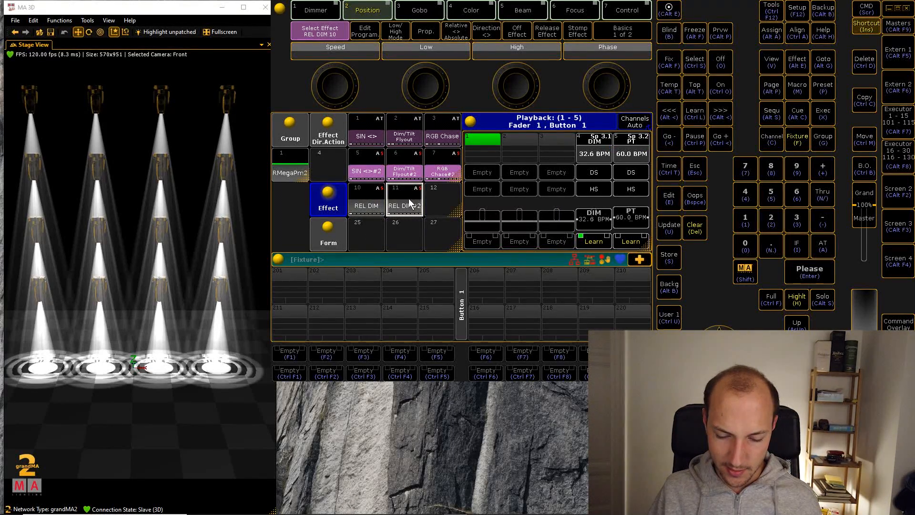
key("alt+a")
key("alt+a")
left_click(408, 207)
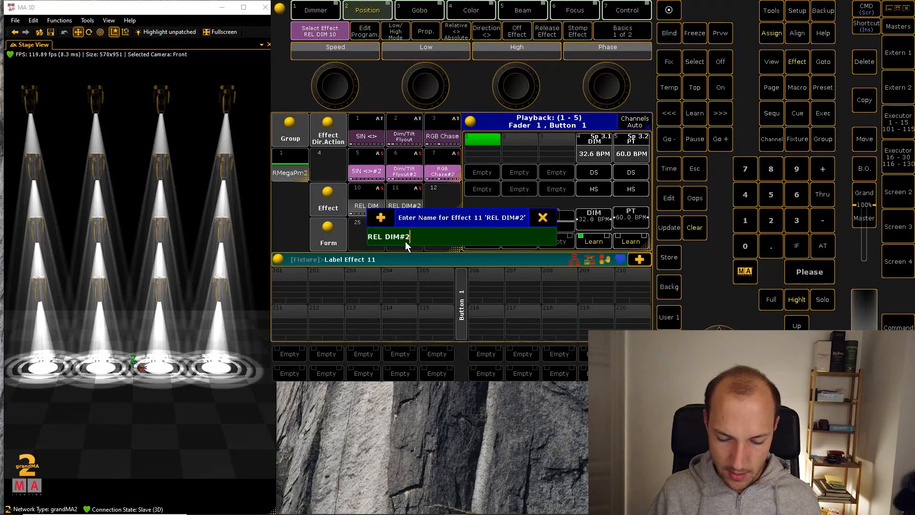
key("BackSpace")
key("BackSpace")
type("POS")
key("Return")
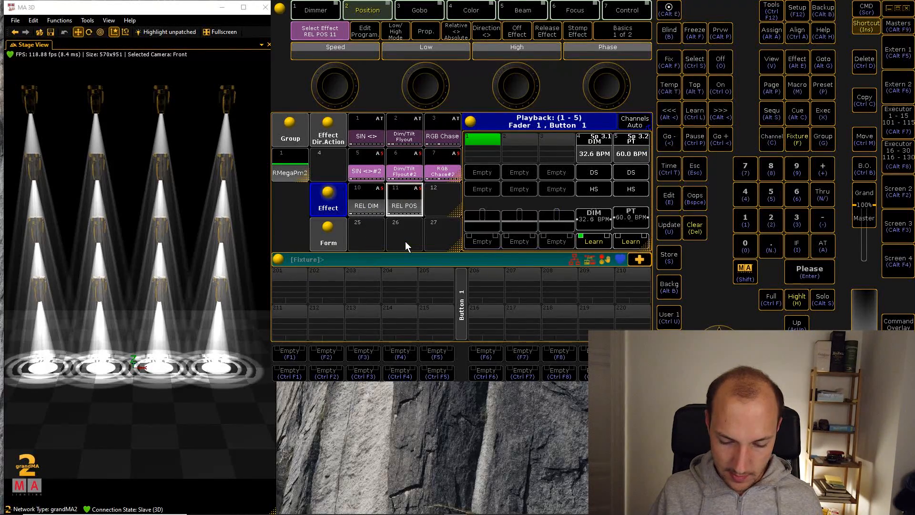
- Copy REL POS to effect slot 12 and label the copy REL COL
key("ctrl+c")
left_click(410, 206)
left_click(442, 210)
key("alt+a")
key("alt+a")
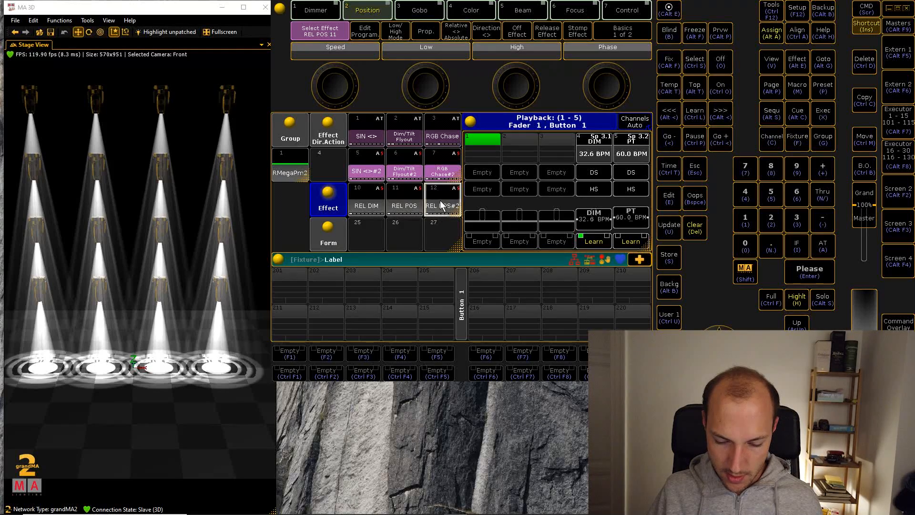
left_click(439, 200)
key("BackSpace")
key("BackSpace")
key("BackSpace")
key("BackSpace")
key("BackSpace")
key("BackSpace")
type("COL")
key("Return")
- Open REL POS for editing and change the attribute of its line from Dimmer to Tilt
key("e")
left_click(401, 197)
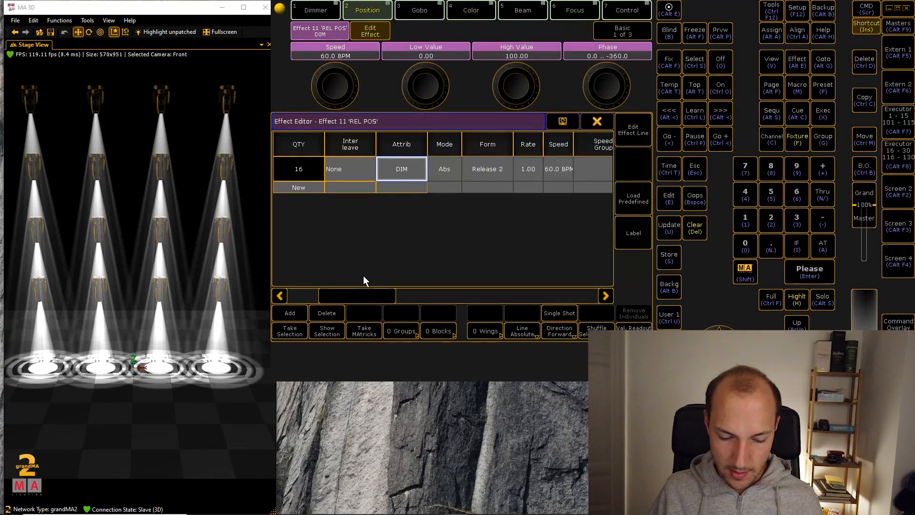
left_click(347, 166)
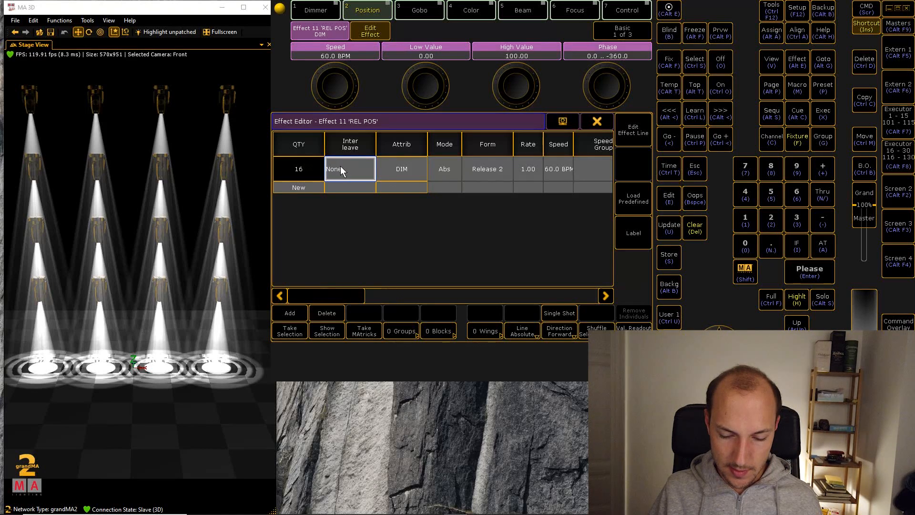
left_click(401, 167)
left_click(401, 165)
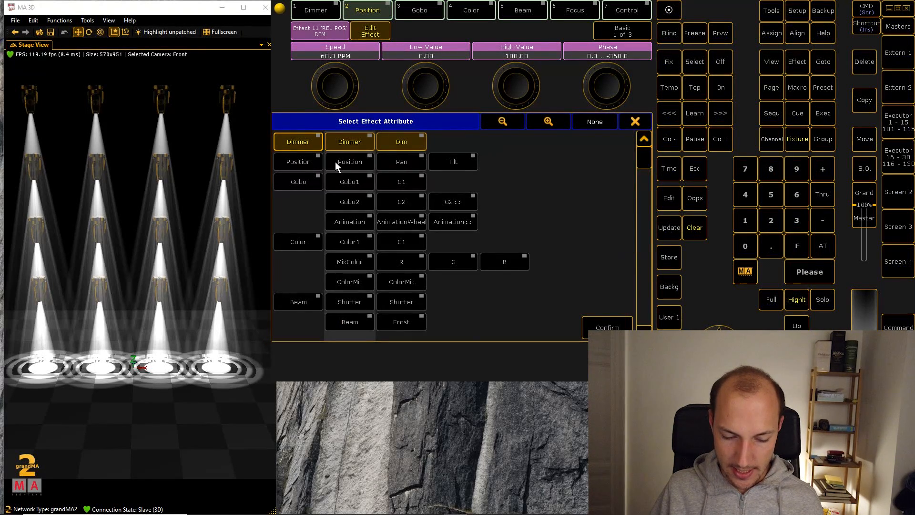
left_click(311, 160)
left_click(407, 161)
left_click(373, 163)
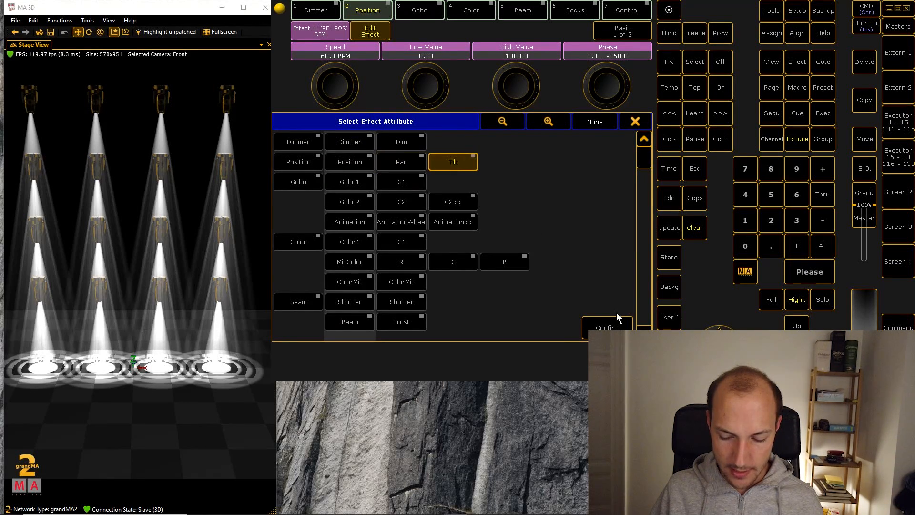
left_click(604, 318)
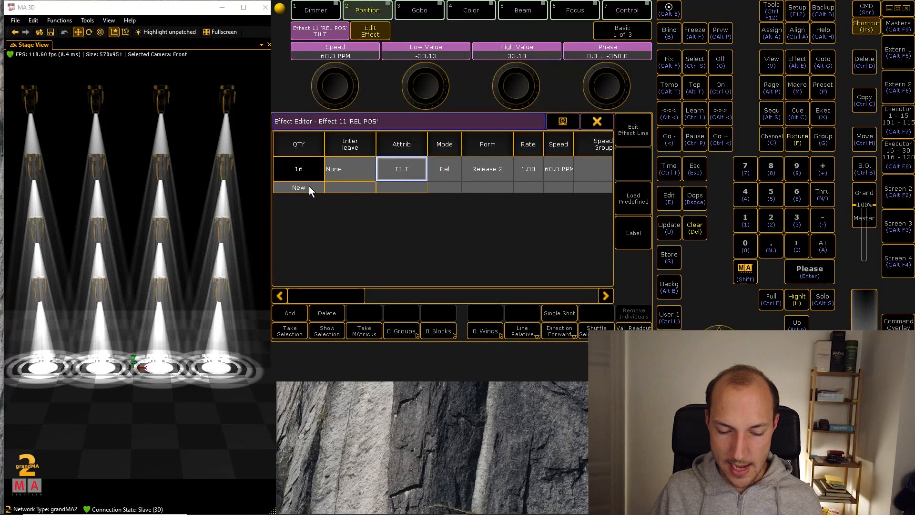
- Add a Pan line to REL POS with the form Release 2, and close the effect editor
left_click(306, 185)
left_click(305, 186)
left_click(402, 160)
left_click(605, 324)
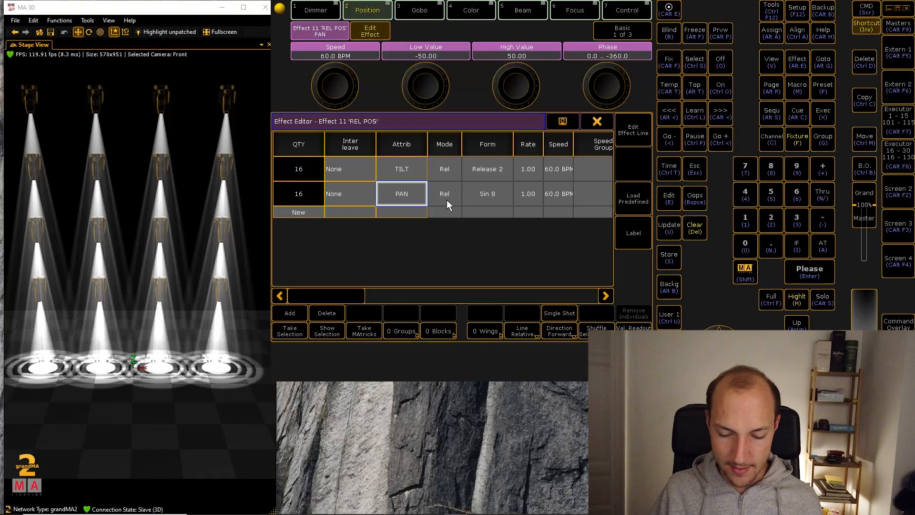
left_click(484, 193)
left_click(402, 172)
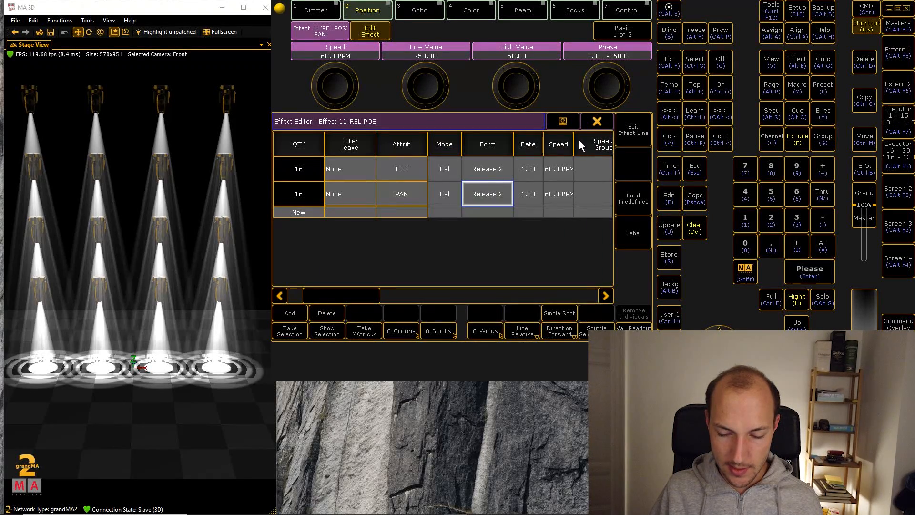
left_click(595, 121)
- Replace the dimmer line of REL COL with lines for all Color attributes
left_click(438, 196)
left_click(434, 197)
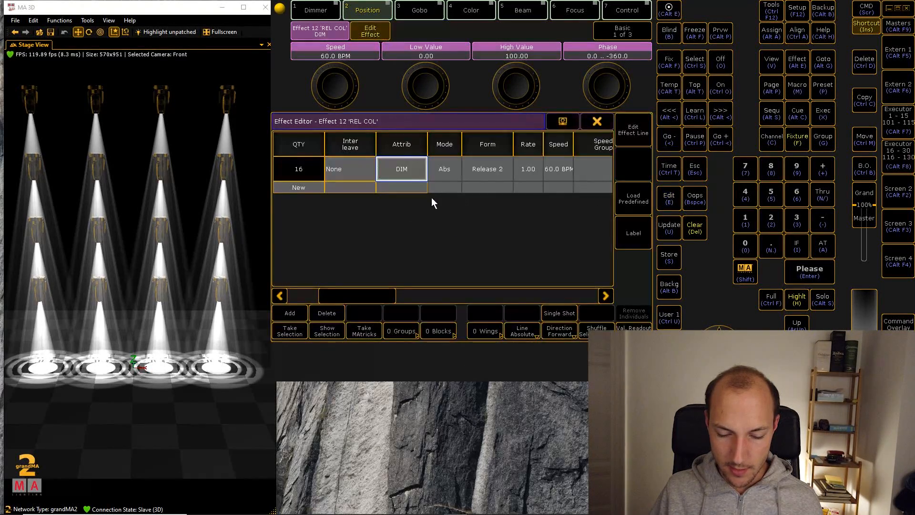
left_click(332, 315)
left_click(301, 312)
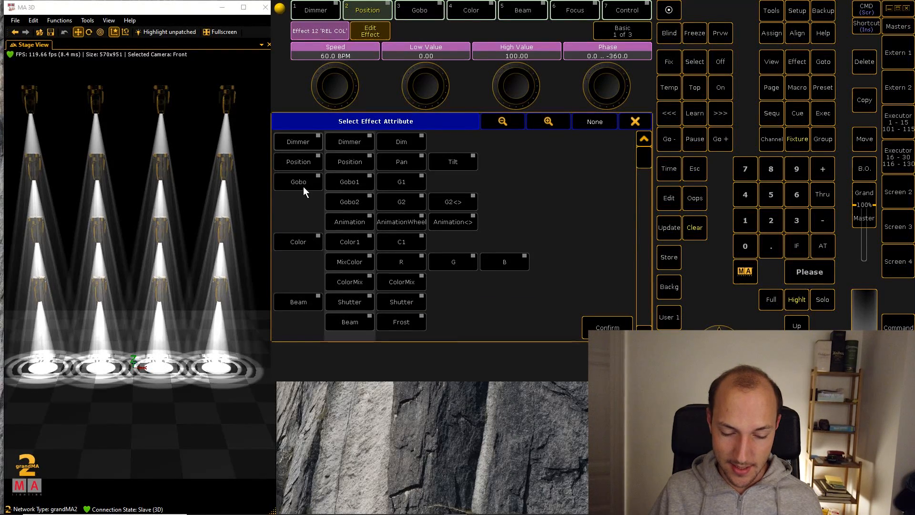
left_click(397, 261)
left_click(453, 262)
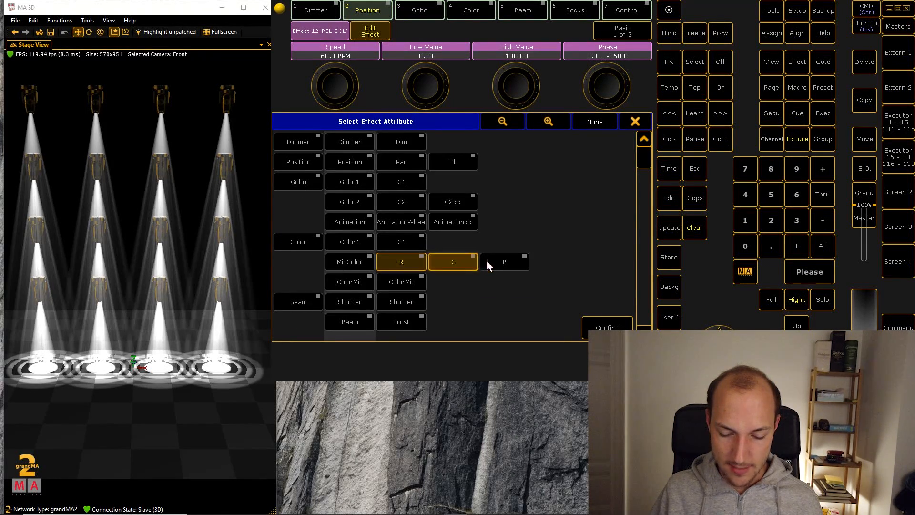
left_click(496, 262)
left_click(308, 242)
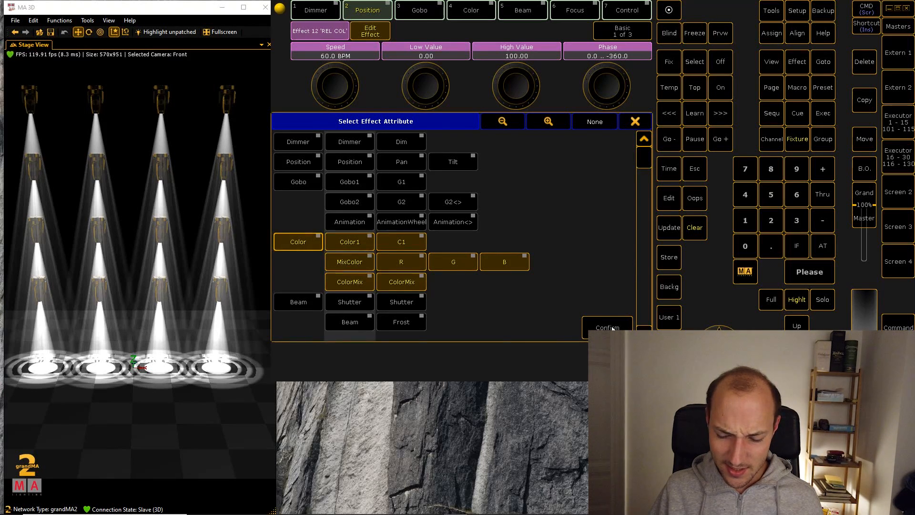
key("Return")
- Set the form of the REL COL color lines to Release 2 and close the effect editor
left_click_drag(488, 170, 495, 284)
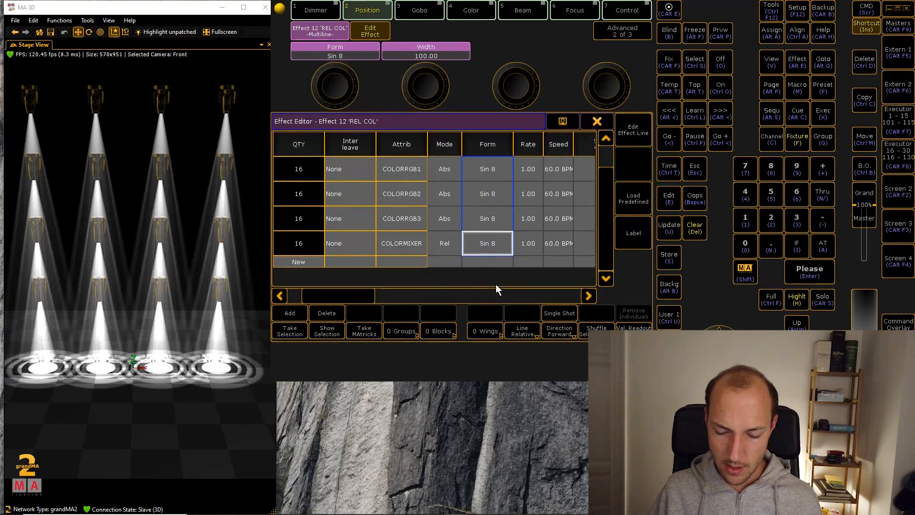
right_click(495, 242)
left_click(390, 170)
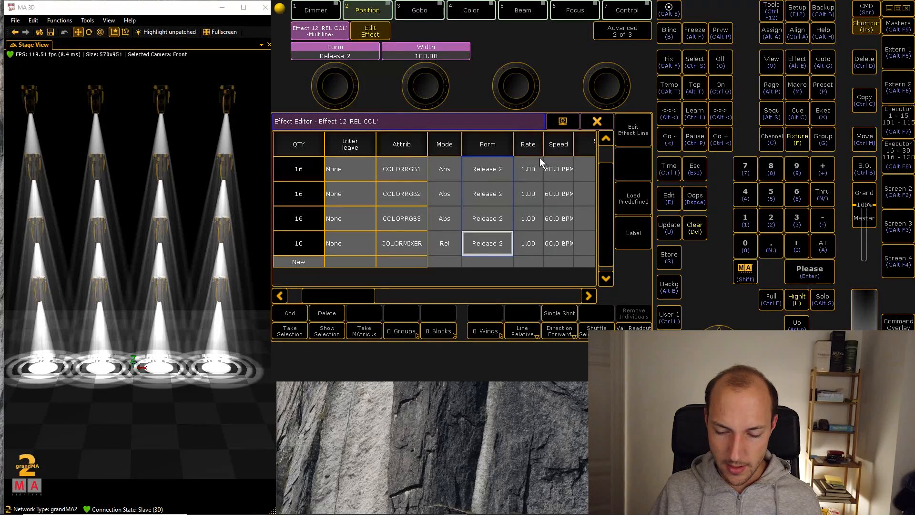
left_click(597, 122)
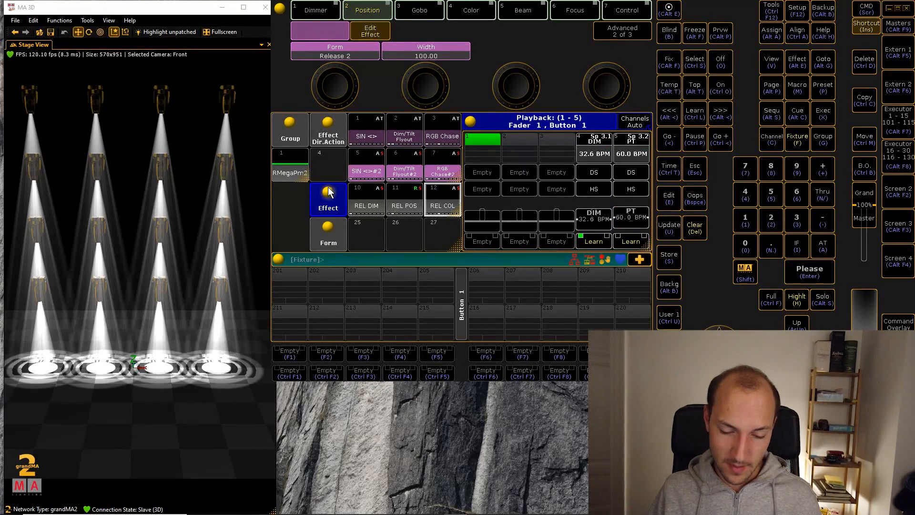
- Enable Direct Action in the options of the Effect pool holding the release effects
left_click(434, 214)
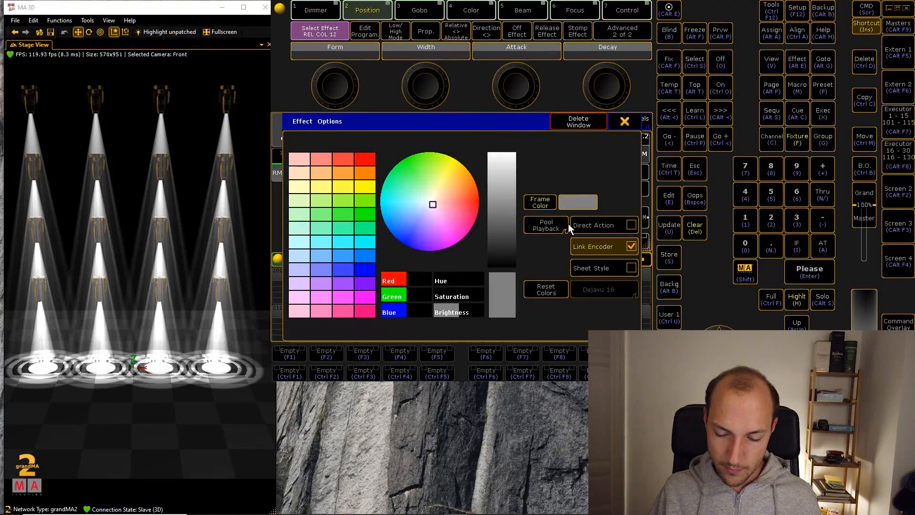
left_click(589, 225)
left_click(625, 122)
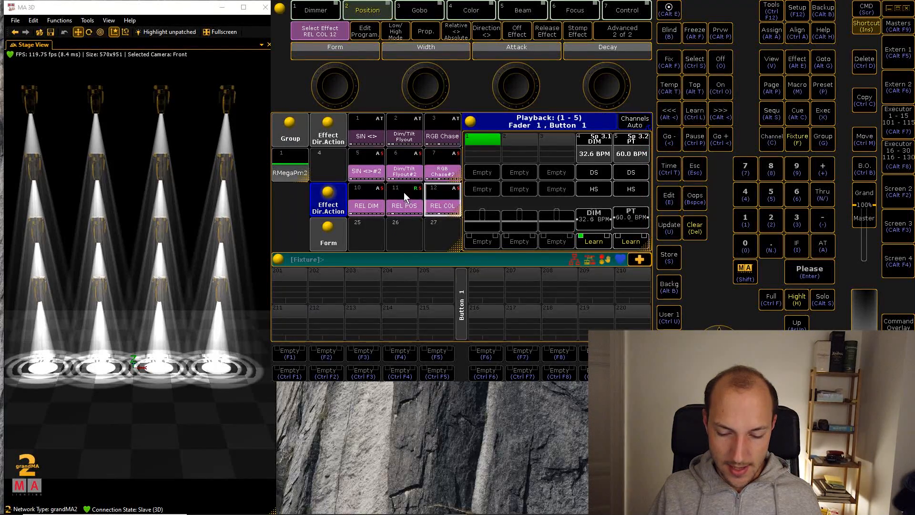
- Clear the fixture selection and values from the programmer
key("Delete")
key("Delete")
key("Delete")
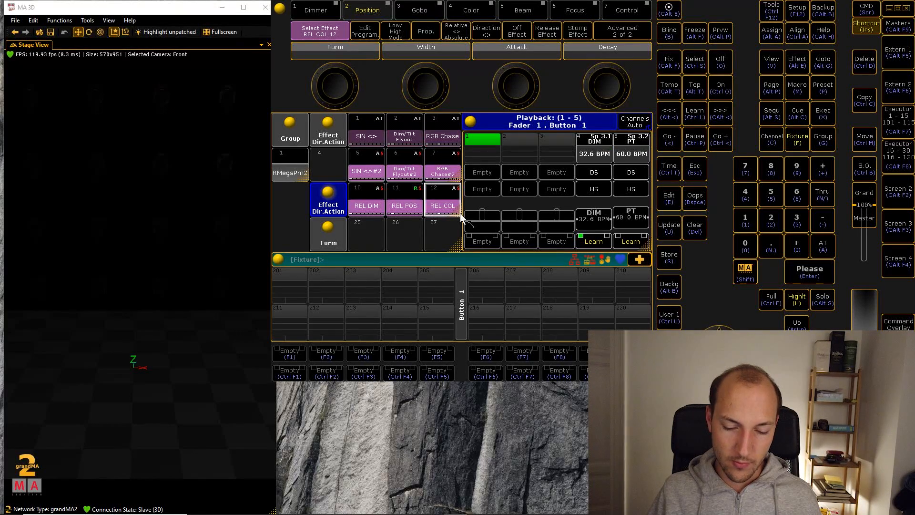
- Play SIN <>#2, Dim/Tilt Flyout#2 and RGB Chase#2 directly from the pool and release the running effects with REL POS and REL COL
left_click(361, 161)
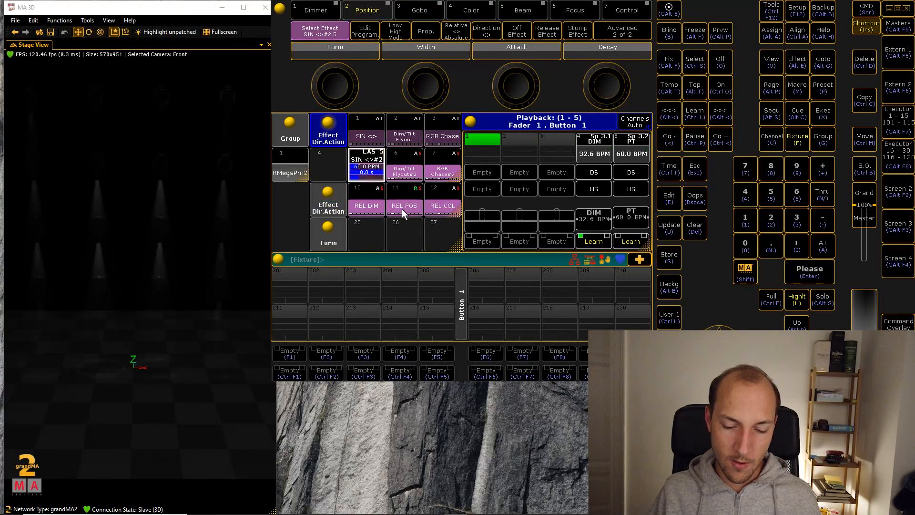
left_click(406, 162)
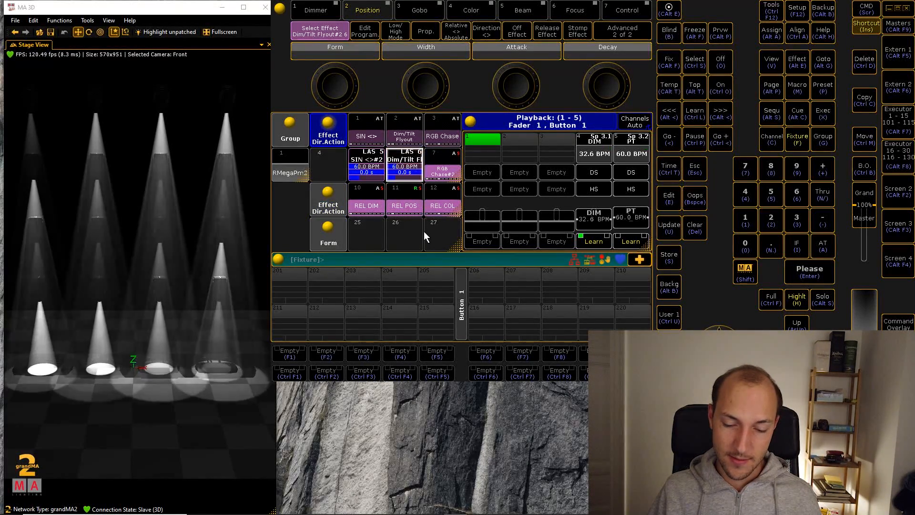
left_click(447, 168)
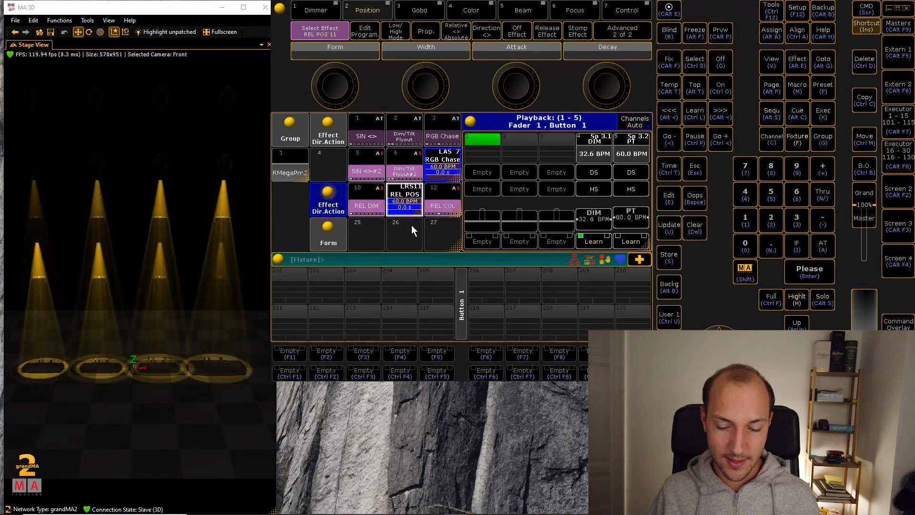
left_click(442, 198)
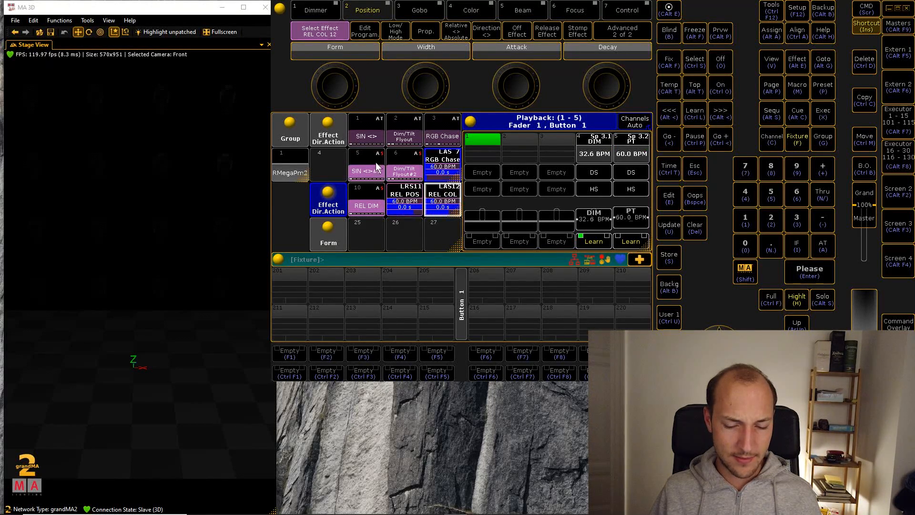
- Start SIN <>#2, switch off REL COL and REL POS, and release the dimmer effect with REL DIM
left_click(354, 160)
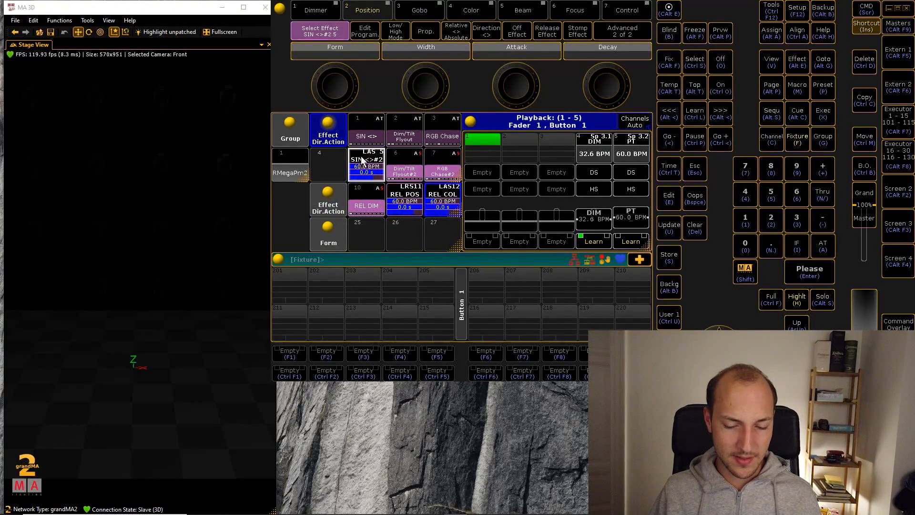
left_click(436, 202)
left_click(393, 200)
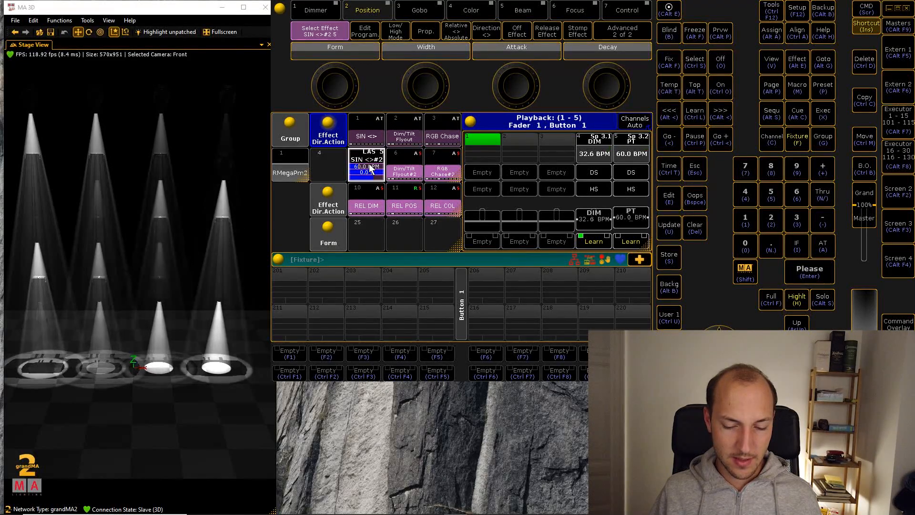
left_click(373, 200)
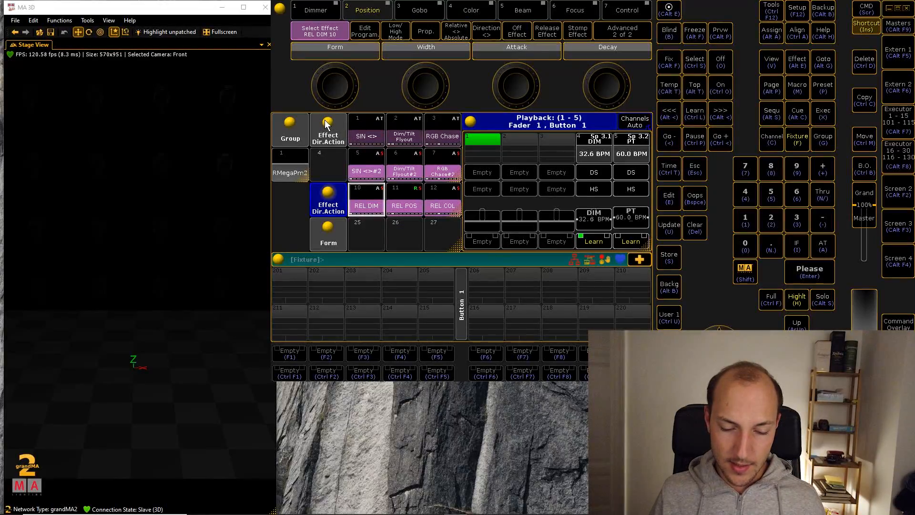
- Switch the Effect pool holding the playable effects from Pool Playback to Normal Call in its options
left_click(327, 123)
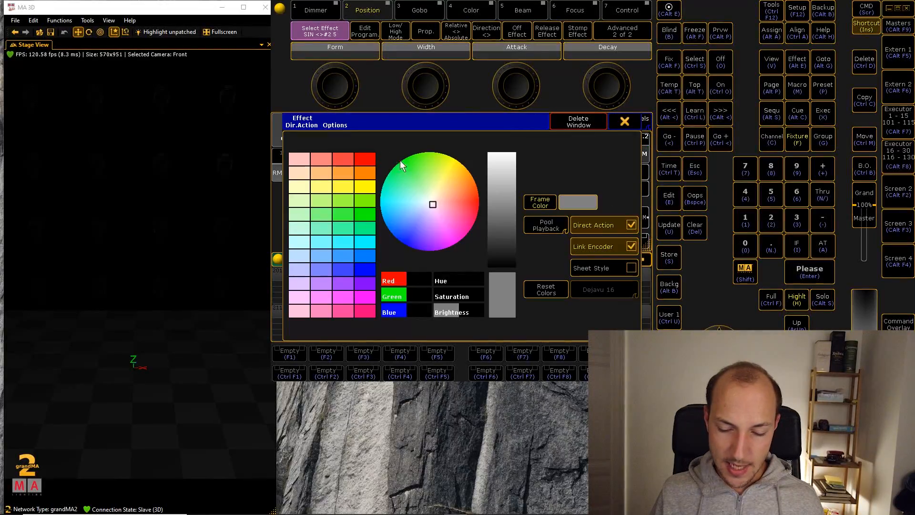
left_click(556, 225)
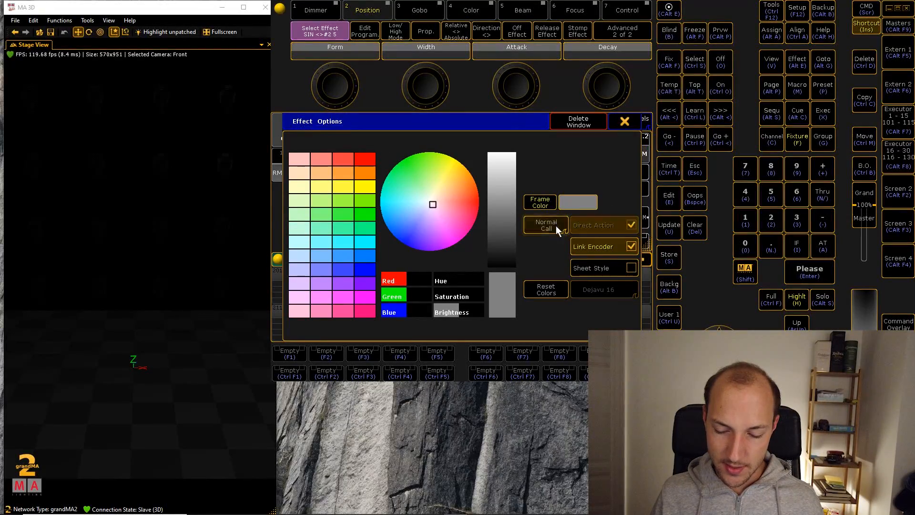
left_click(627, 121)
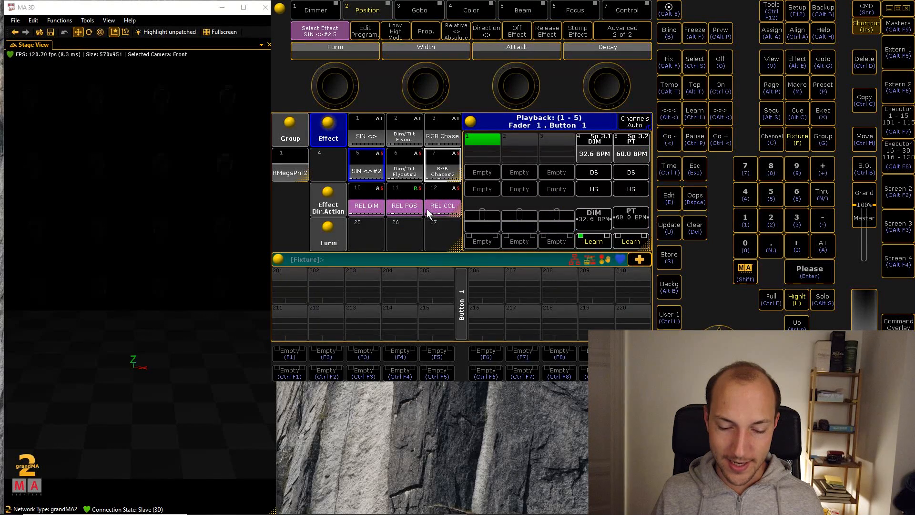
- Delete the Effect pool window holding the release effects and shrink the remaining Effect pool to one row
left_click(327, 192)
left_click(582, 124)
left_click_drag(456, 176, 452, 145)
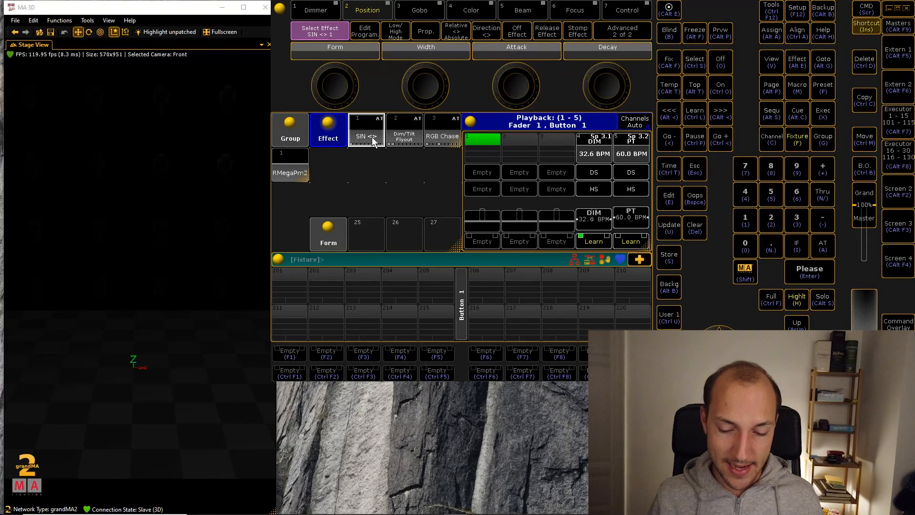
- Apply the SIN <> effect to the fixture group, raise the DIM speed master to 225 BPM and bring it down to Stop
left_click(293, 169)
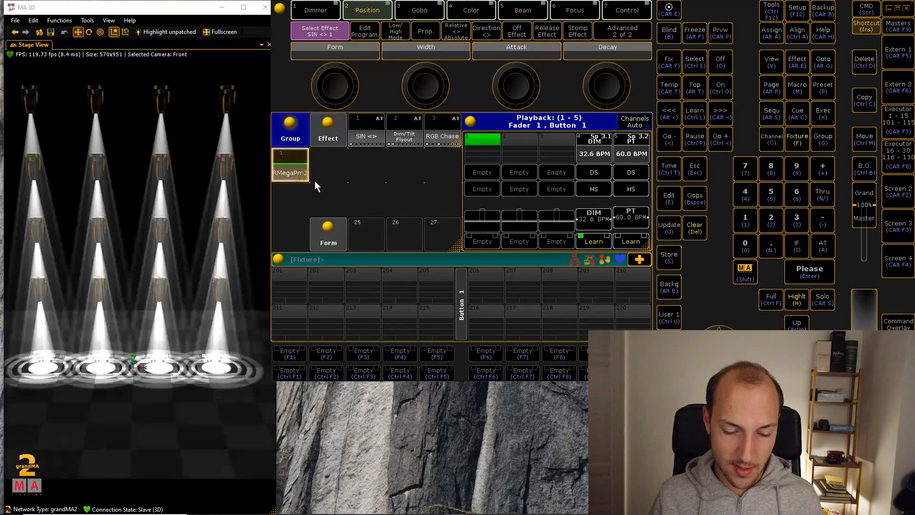
left_click(367, 131)
left_click(373, 127)
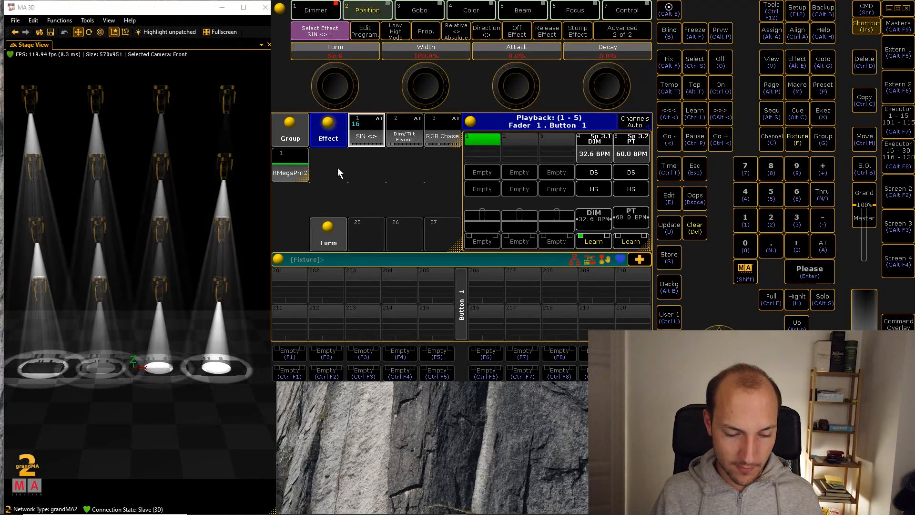
left_click_drag(602, 218, 599, 201)
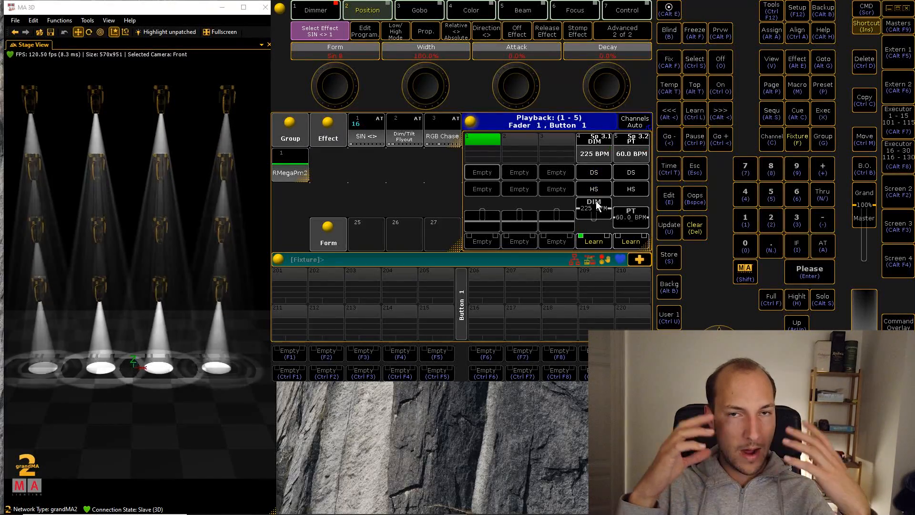
left_click_drag(596, 202, 601, 235)
- Examine the speed masters that can be assigned to the DIM line of the SIN <> effect
left_click(366, 131)
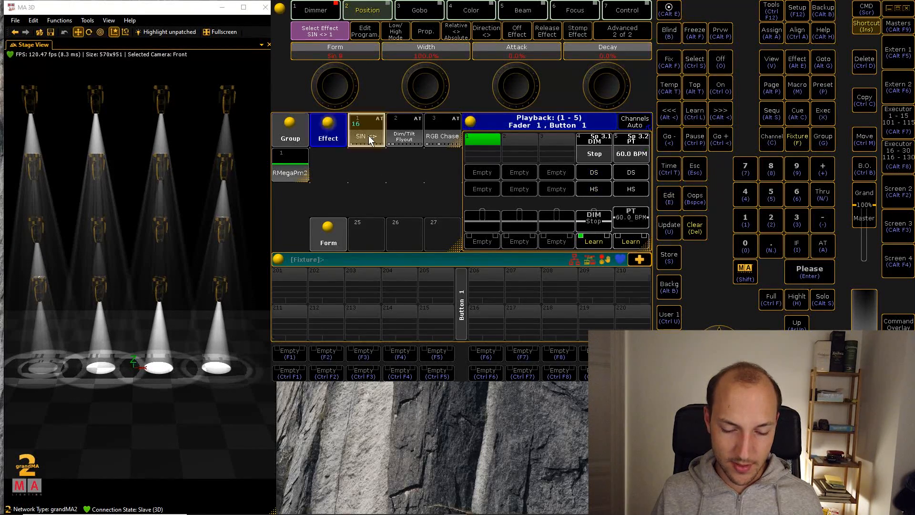
left_click(594, 172)
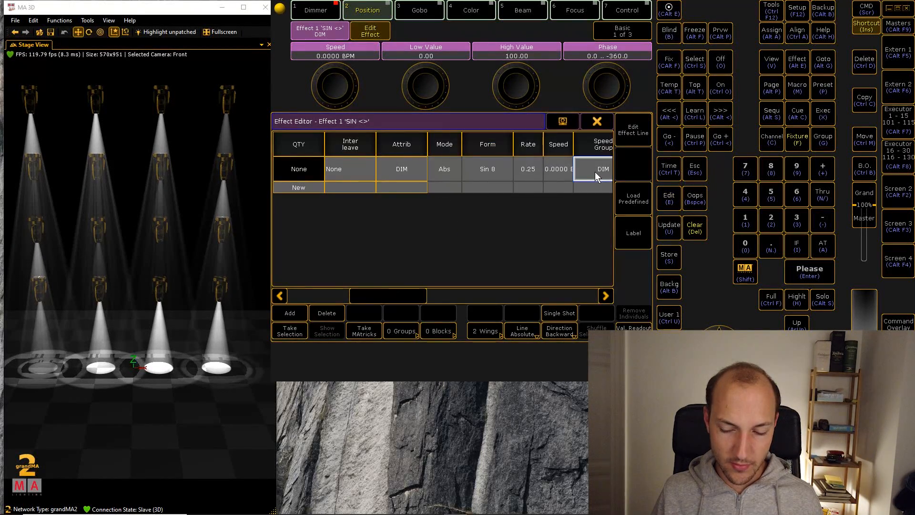
left_click(595, 171)
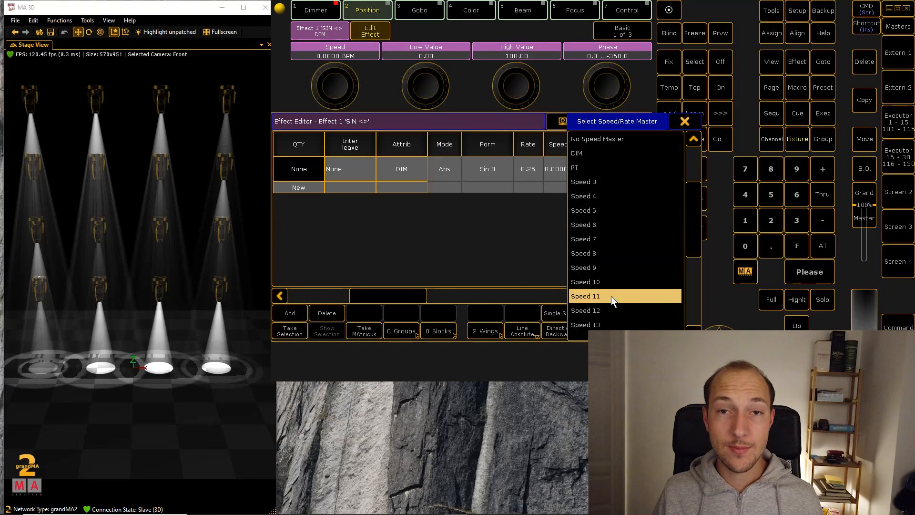
left_click(677, 123)
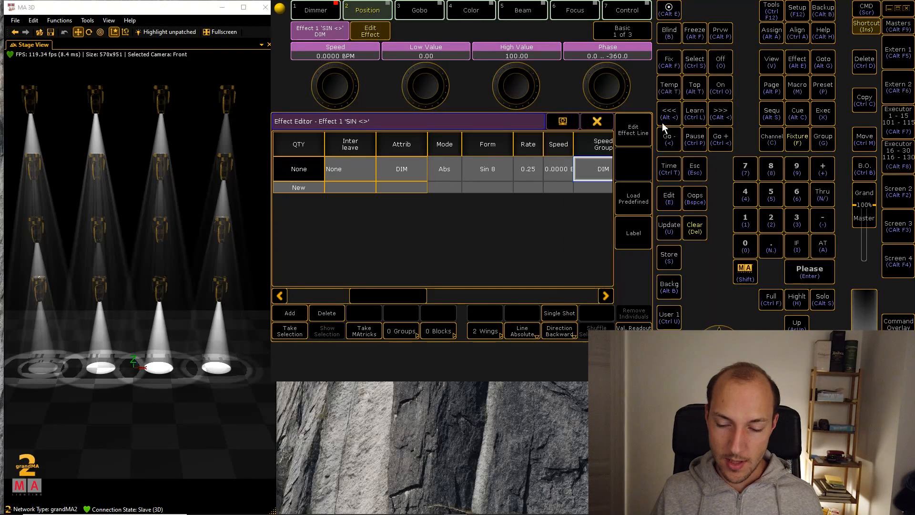
left_click(598, 123)
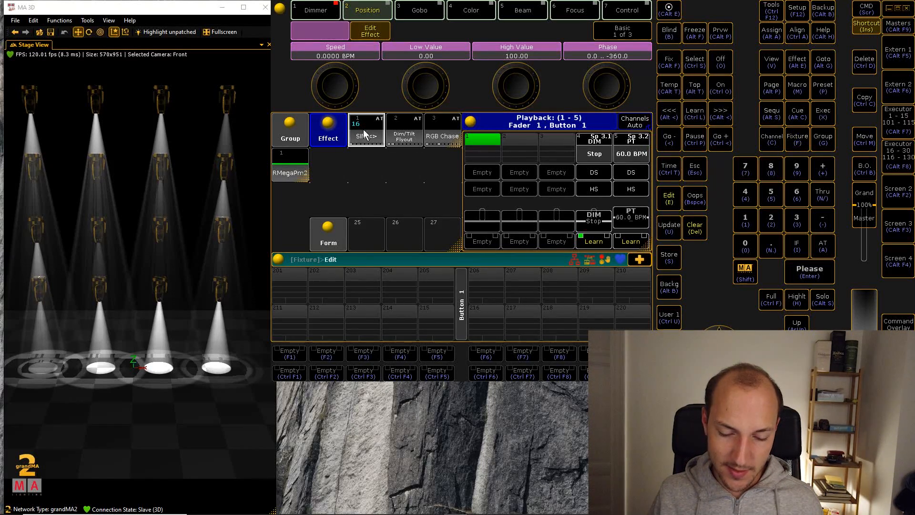
- Set the rate of the DIM line in the SIN <> effect to 2 and close the effect editor
left_click(363, 133)
left_click(528, 170)
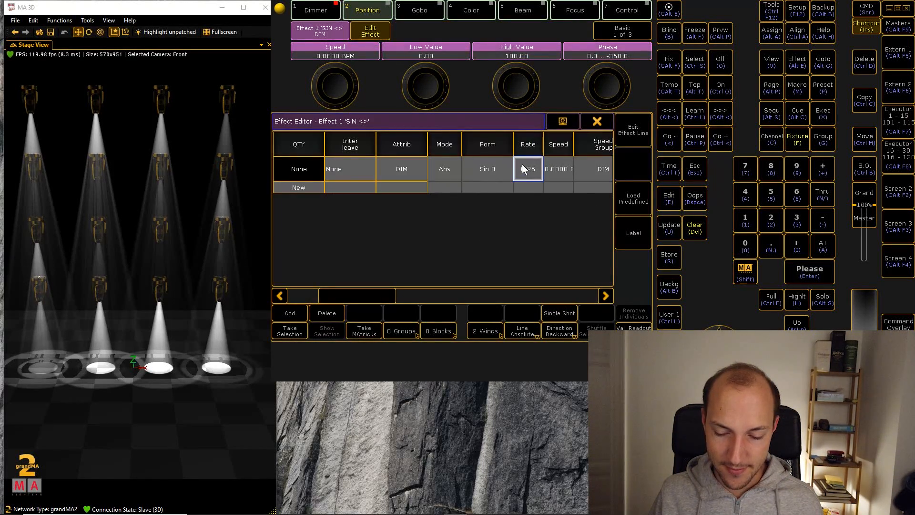
left_click(527, 170)
type("2")
key("Return")
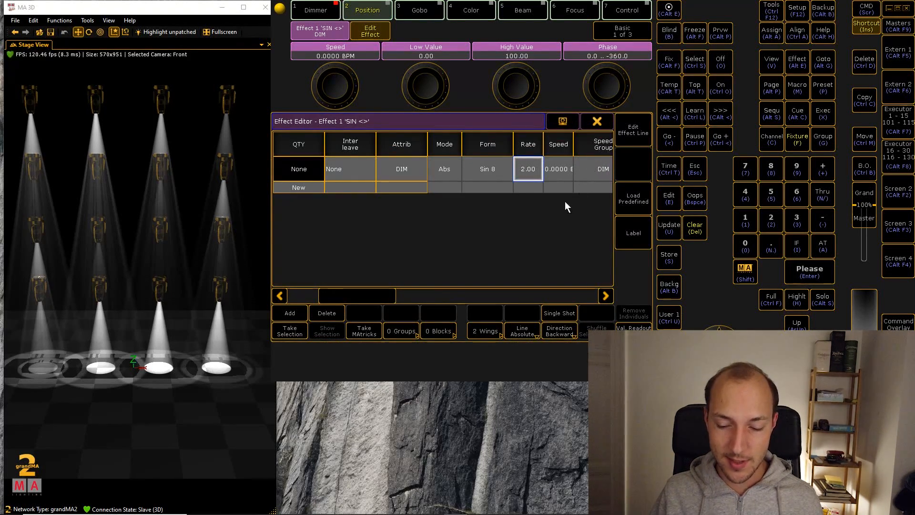
left_click(599, 122)
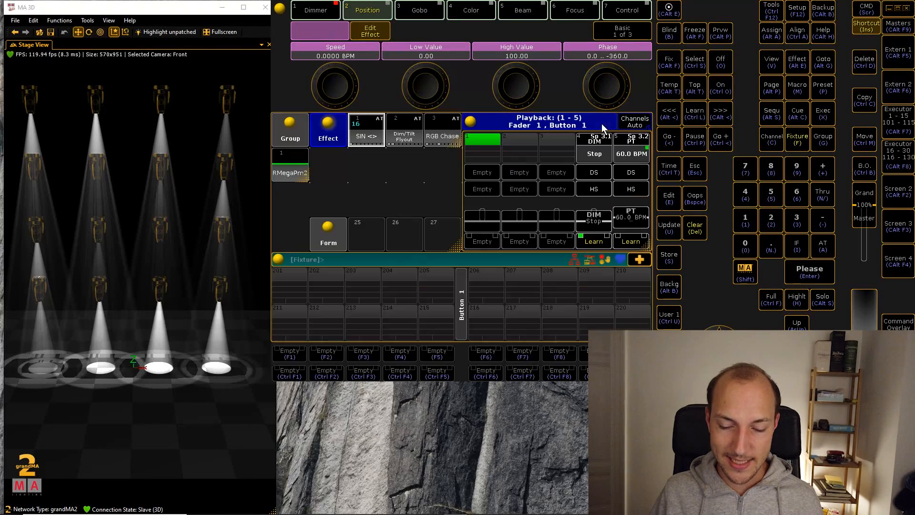
- Call the SIN <> effect, restart the DIM speed master and learn its tempo at about 81.8 BPM
left_click(367, 127)
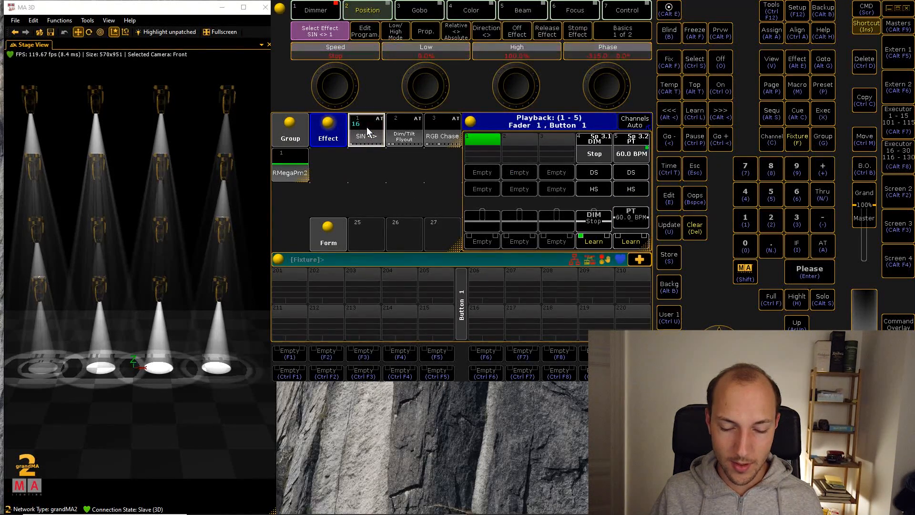
left_click(596, 218)
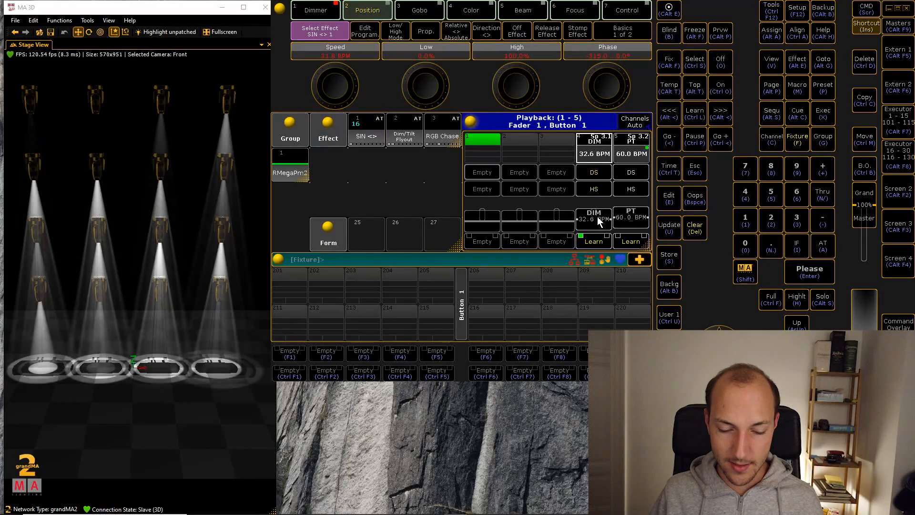
left_click(598, 242)
left_click(598, 242)
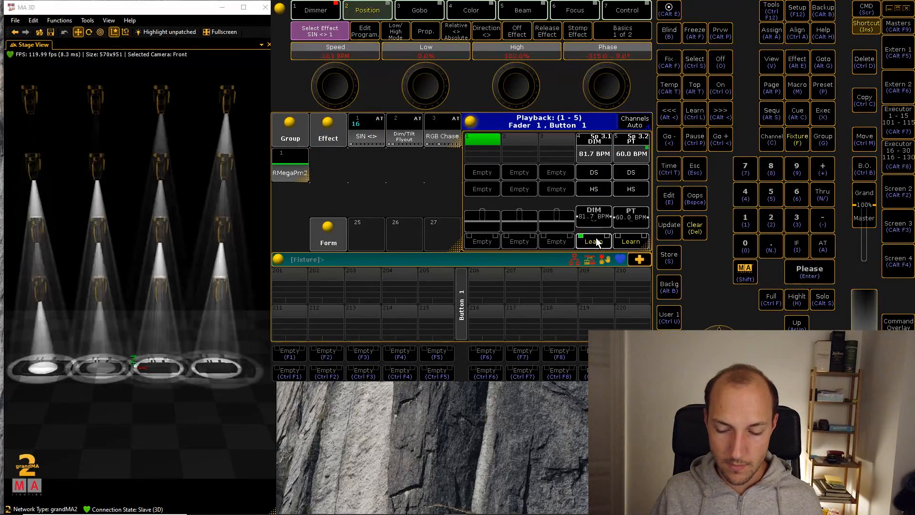
left_click(599, 242)
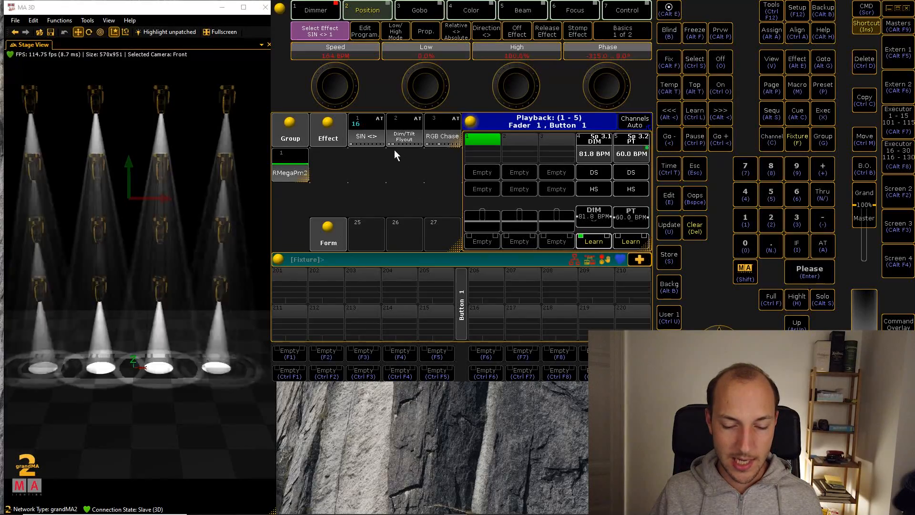
- Apply Dim/Tilt Flyout to the group, adjust the SIN <> rate to run at 20.4 BPM, and clear the programmer
left_click(394, 127)
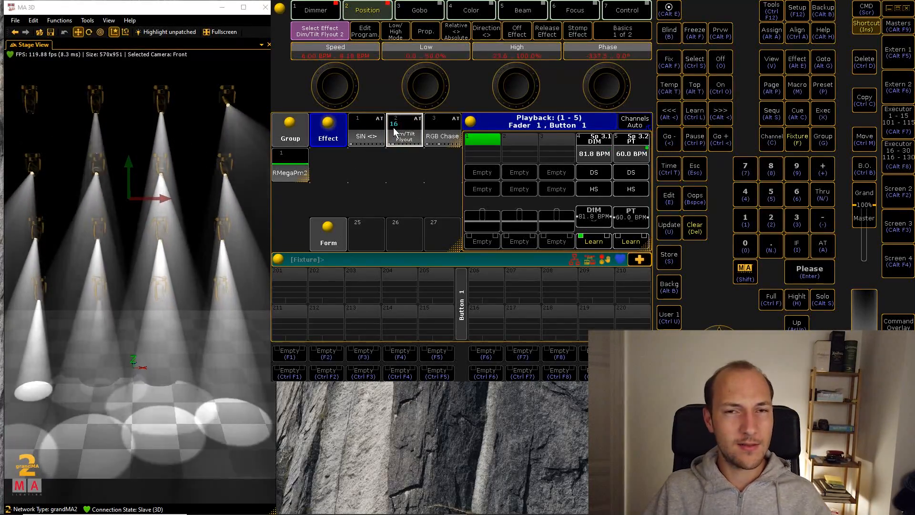
right_click(365, 138)
right_click(529, 167)
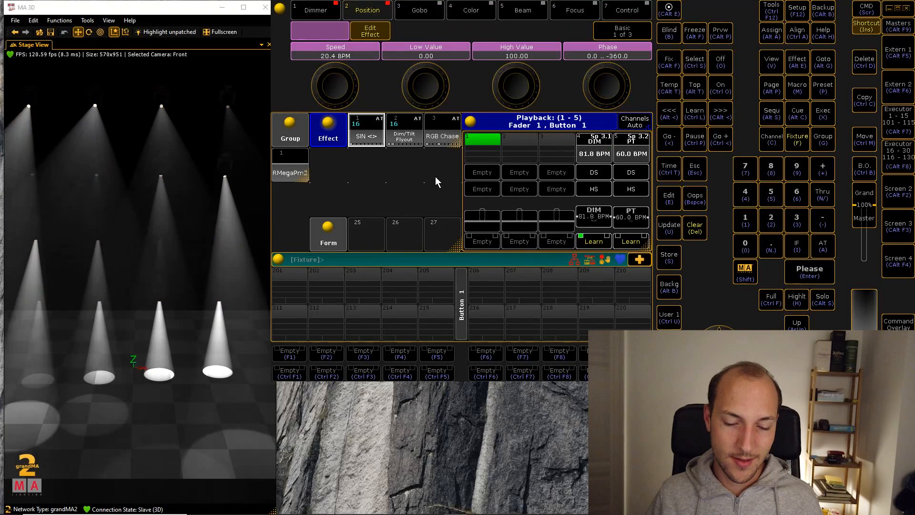
key("Delete")
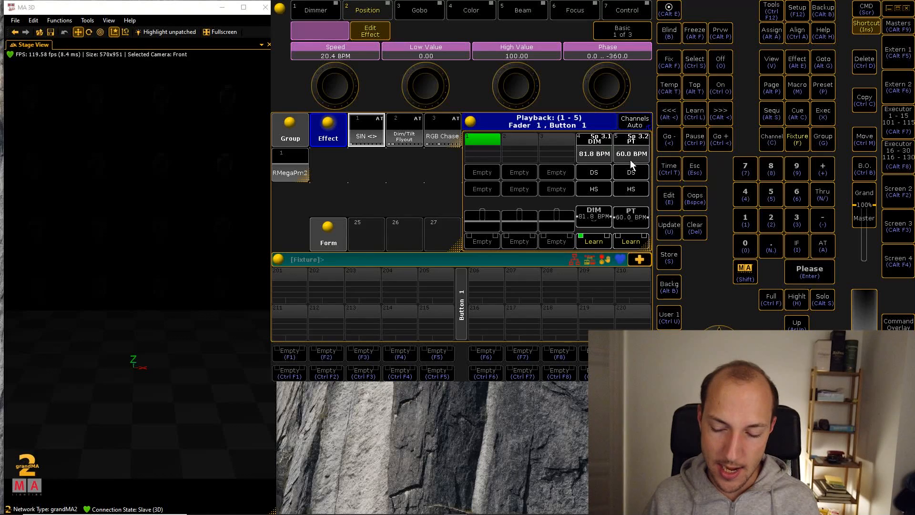
- Examine the rate, speed and speed group settings of the Dim/Tilt Flyout and RGB Chase effect lines
double_click(390, 136)
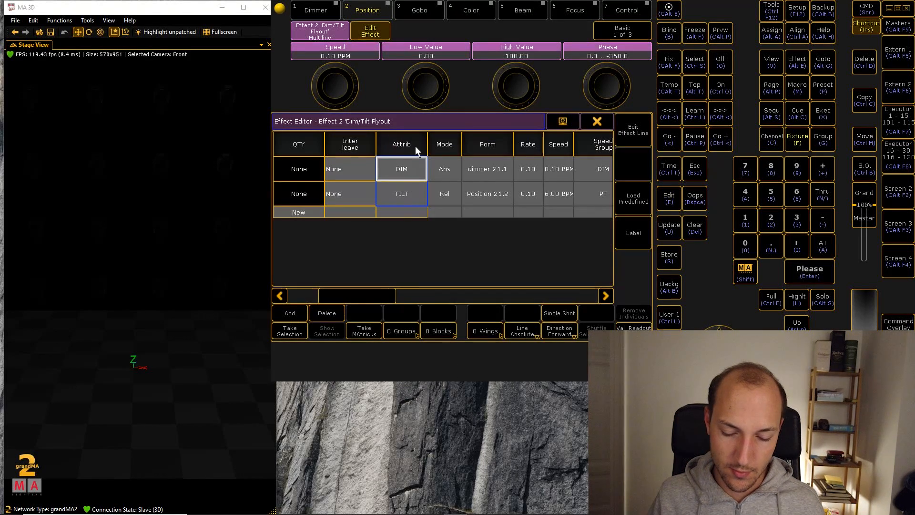
left_click_drag(390, 297, 407, 296)
left_click(597, 122)
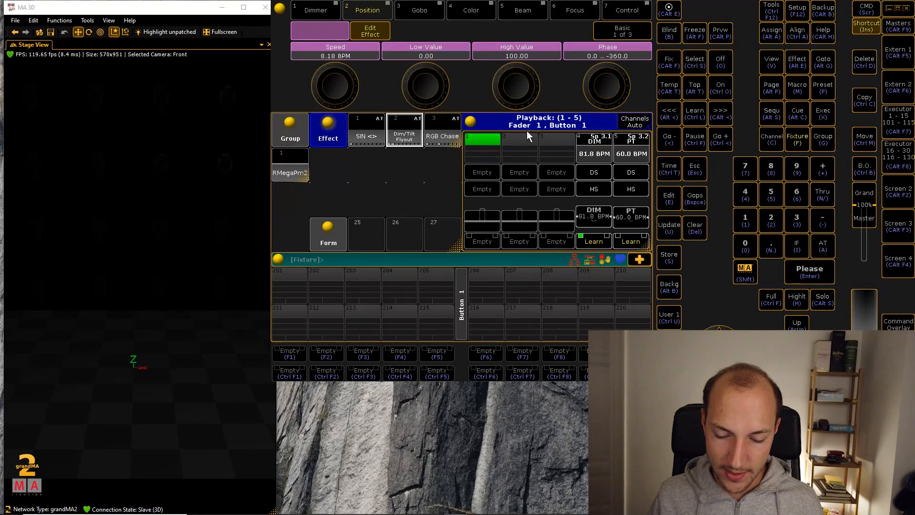
double_click(440, 130)
left_click_drag(378, 296, 421, 296)
left_click_drag(577, 167, 575, 239)
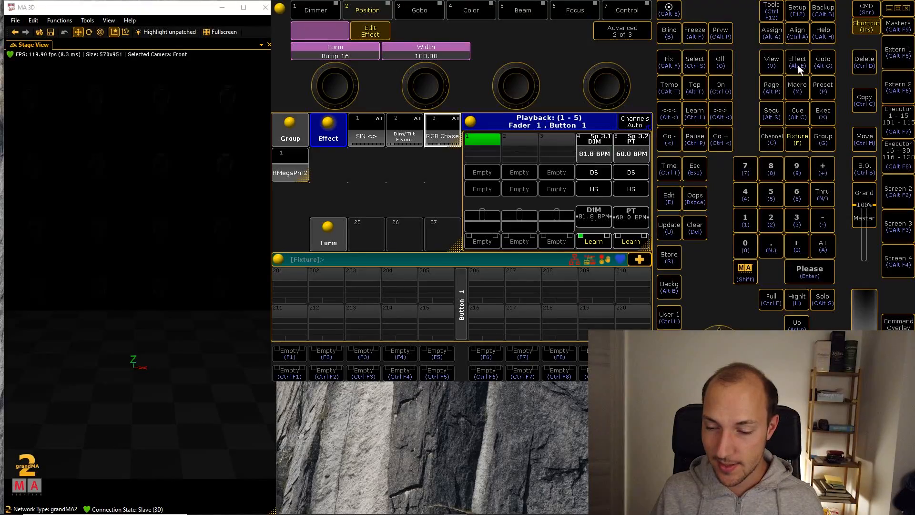
- Create a new show named FX PSR with all clear options enabled, saving the old showfile first
left_click(822, 10)
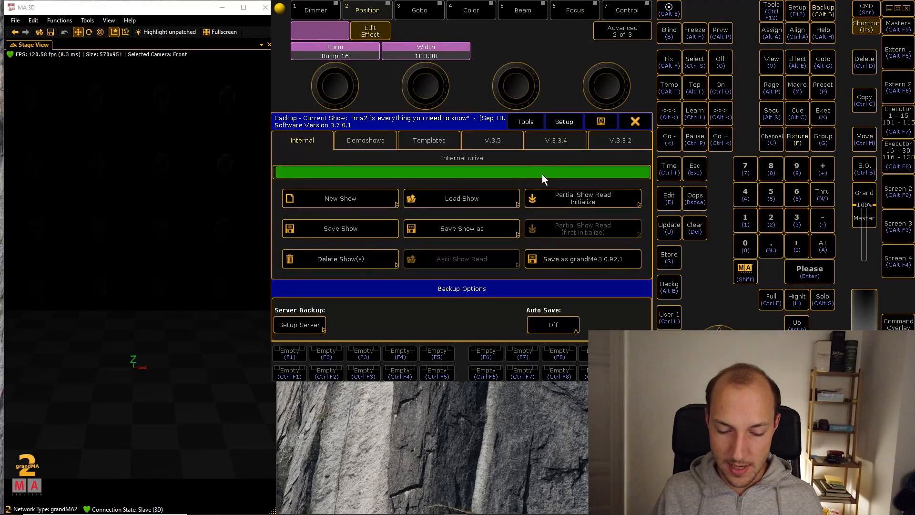
left_click(366, 198)
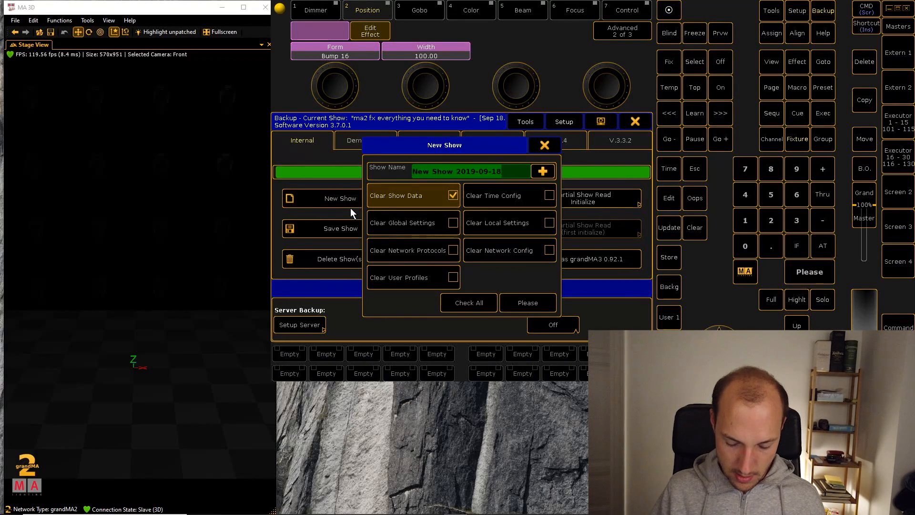
type("FX PSR")
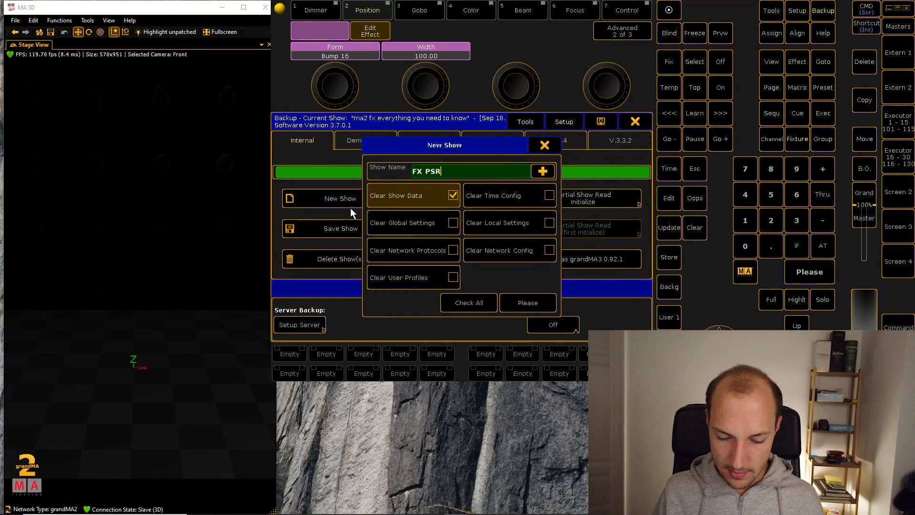
left_click(468, 302)
left_click(528, 302)
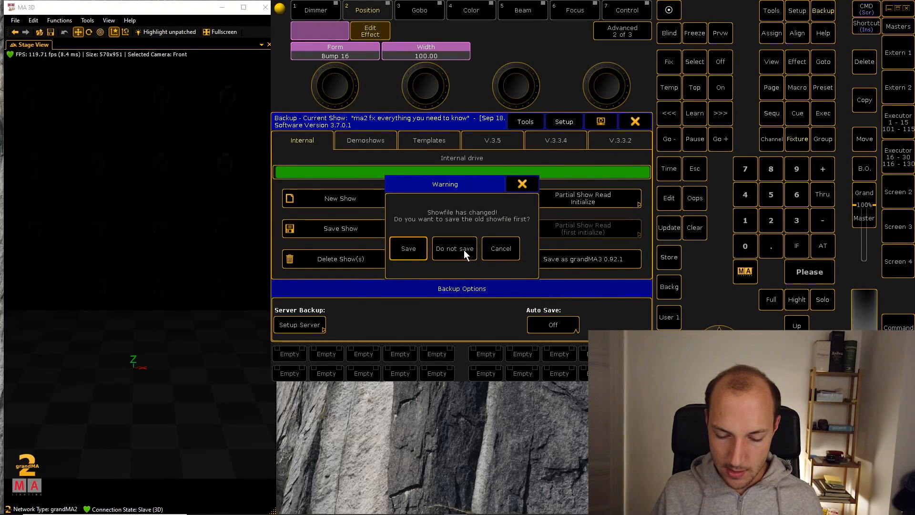
left_click(410, 247)
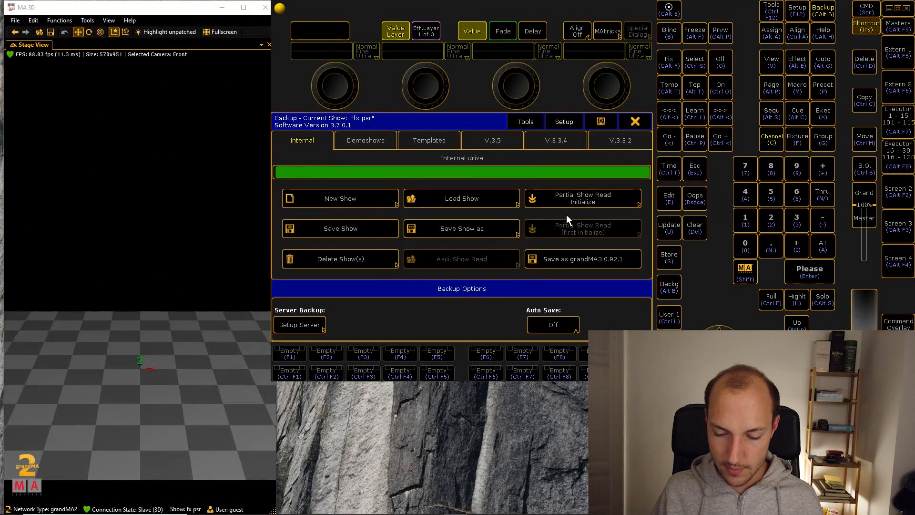
- Initialize a partial show read from "ma2 fx everything you need to know", using my 3D position and my stage
left_click(596, 198)
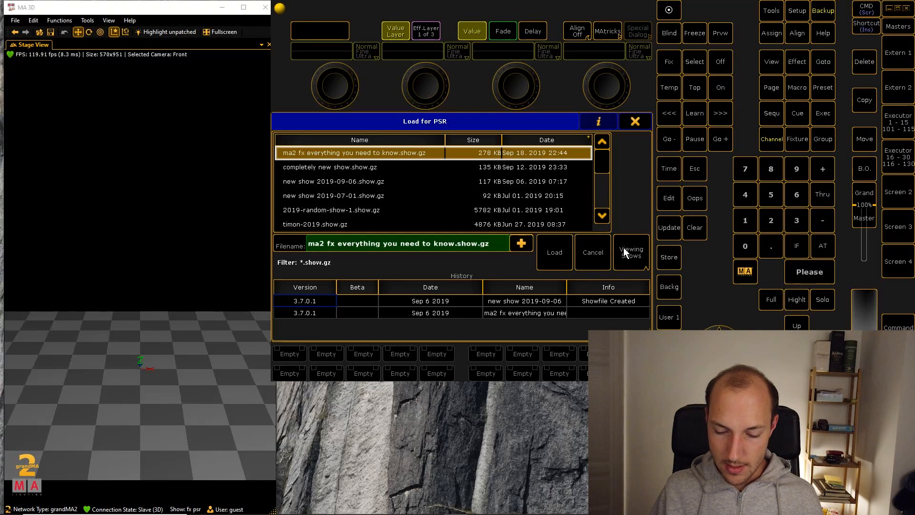
left_click(548, 251)
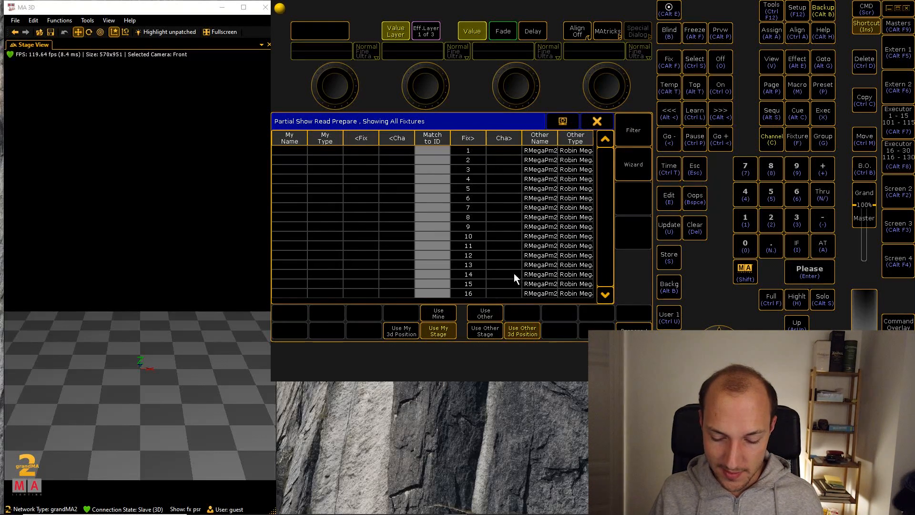
left_click(408, 328)
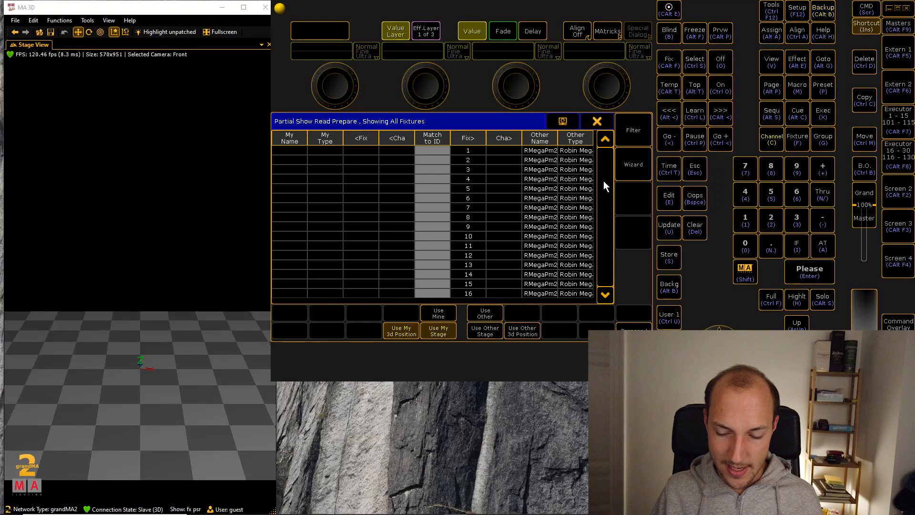
left_click(635, 331)
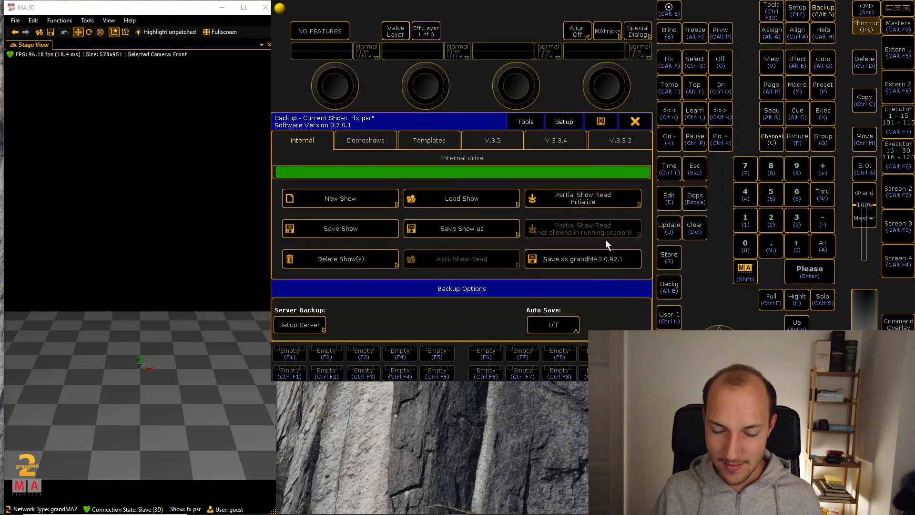
- Leave the 3D network session so the console runs standalone
left_click(798, 14)
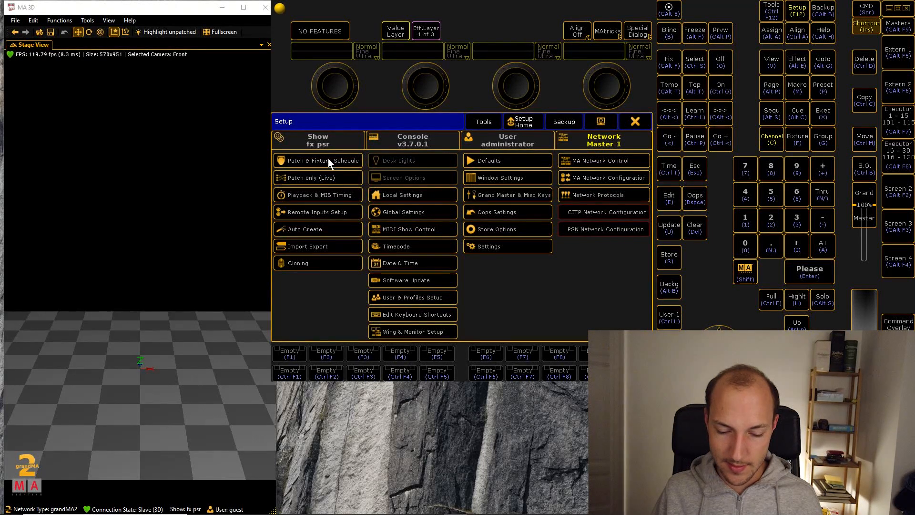
left_click(572, 161)
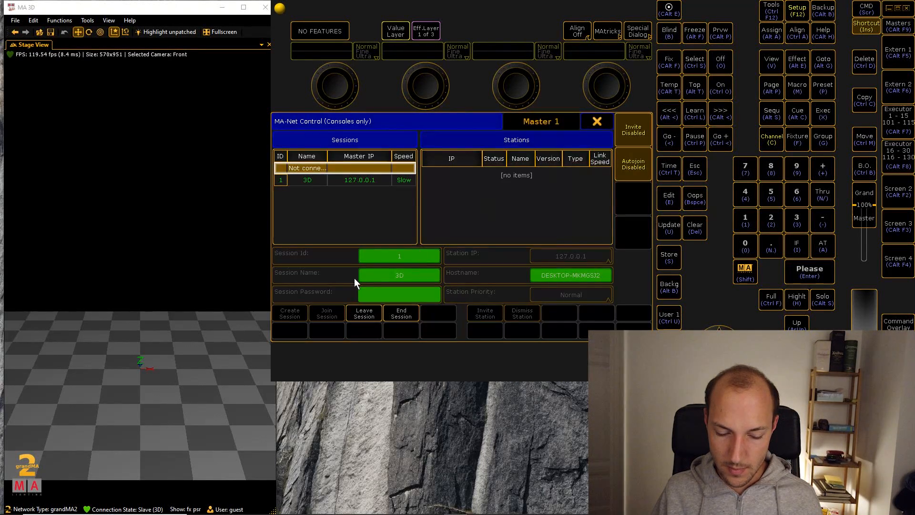
left_click(372, 314)
left_click(595, 124)
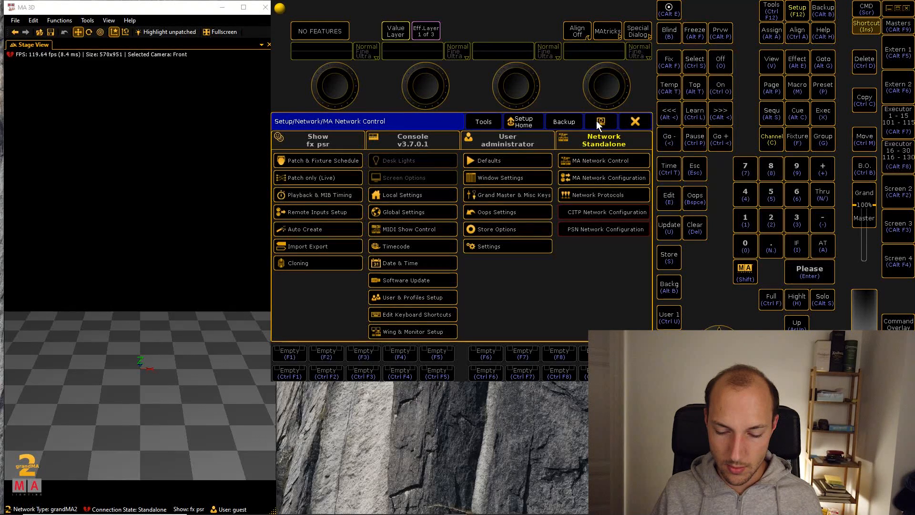
- Read the effects SIN <>, Dim/Tilt Flyout and RGB Chase from the old show into effect slots 1 to 3 via Partial Show Read
left_click(564, 121)
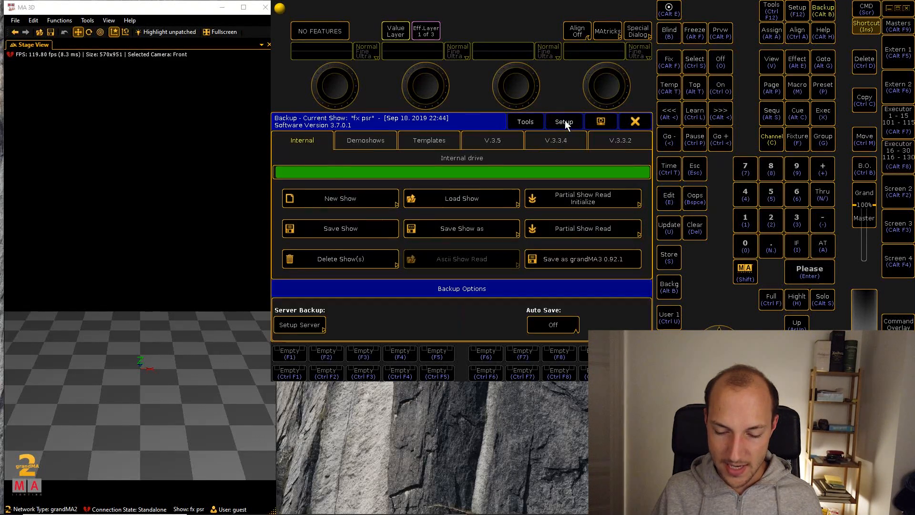
left_click(586, 227)
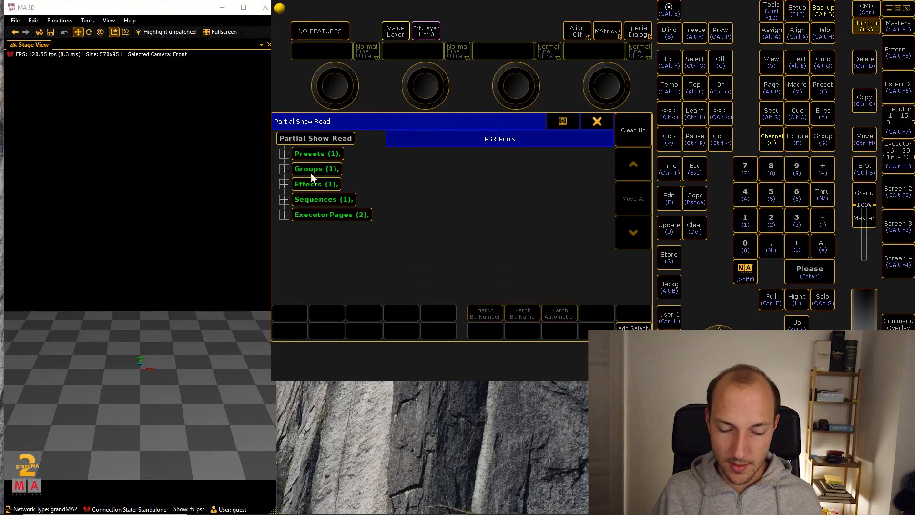
left_click(284, 182)
left_click(340, 200)
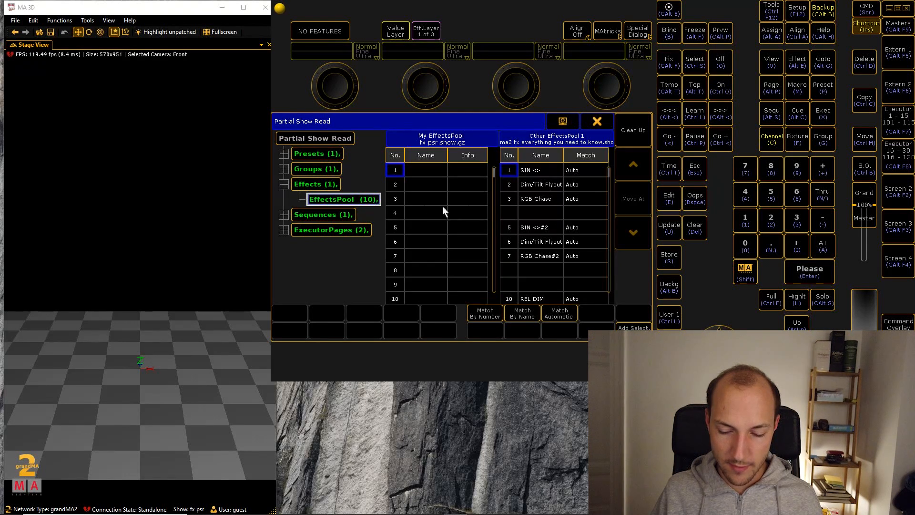
left_click_drag(531, 167, 540, 198)
left_click(634, 328)
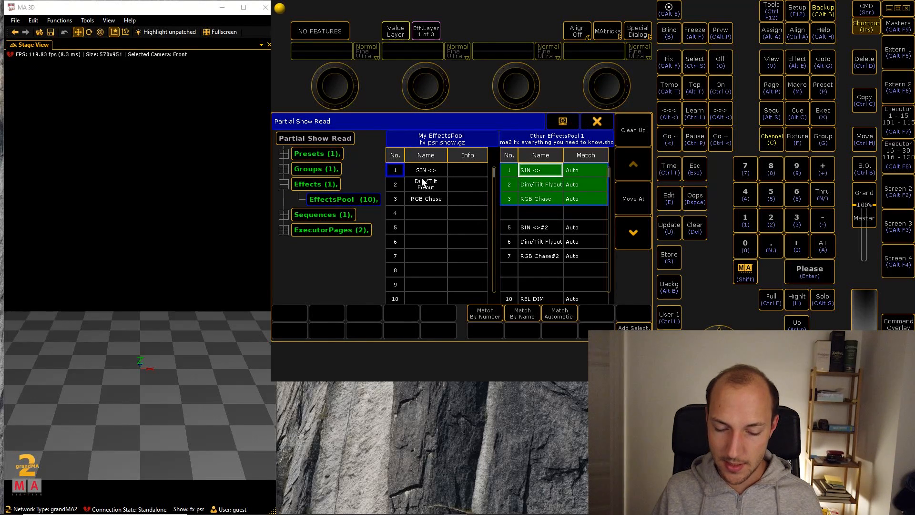
left_click(594, 122)
left_click(637, 121)
- Add a new fixture layer named robe in the patch and fixture schedule
left_click(798, 11)
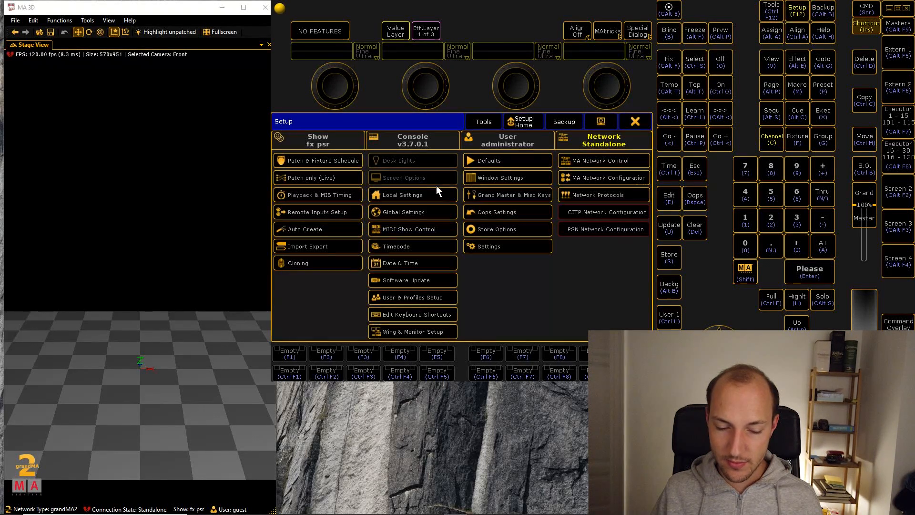
left_click(349, 162)
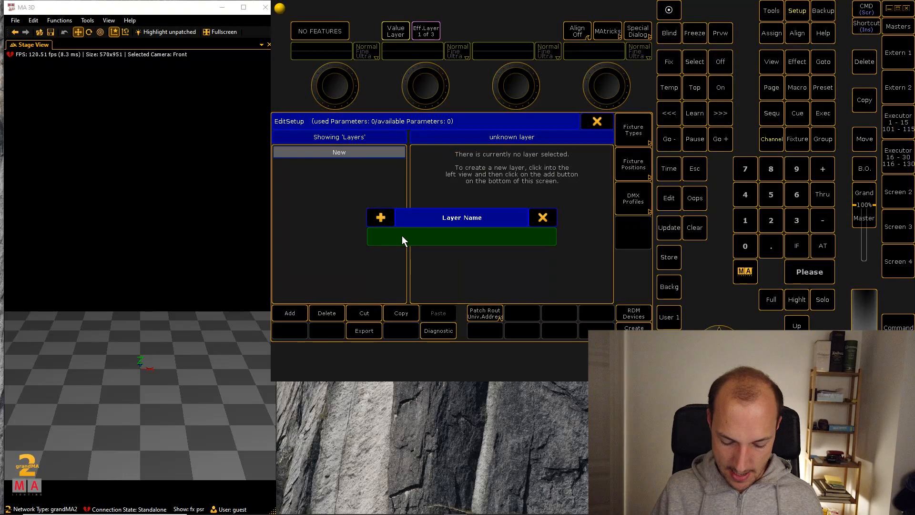
type("robe")
key("Return")
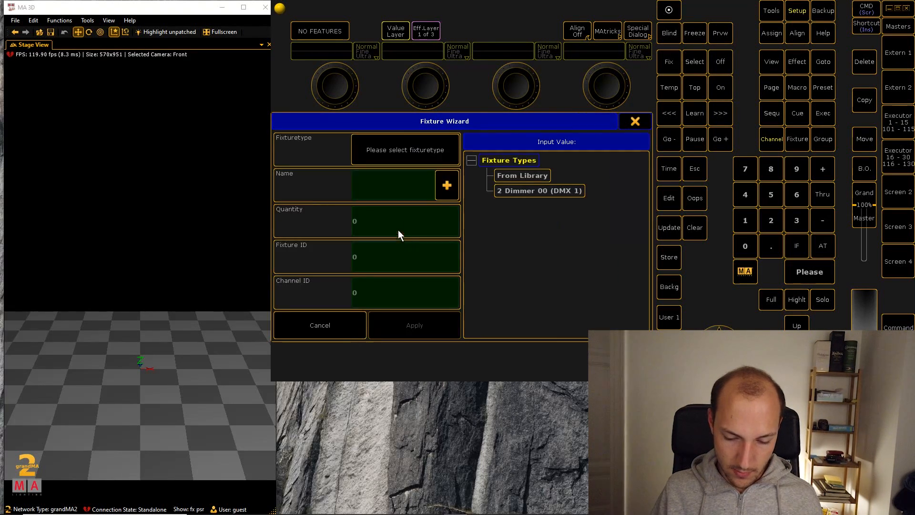
- Import the Robe Robin 300 LEDWash Mode 3 fixture type from the library, filtering by manufacturer robe
left_click(518, 177)
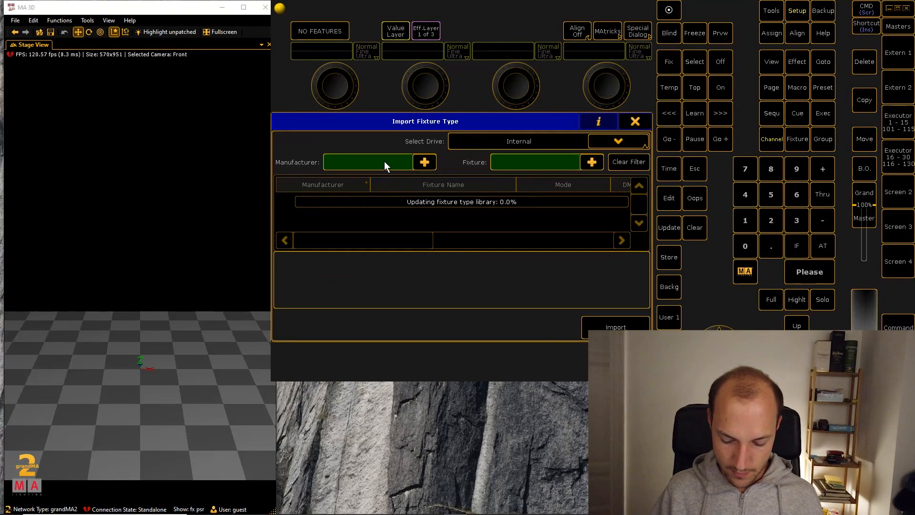
type("robn")
key("BackSpace")
type("e")
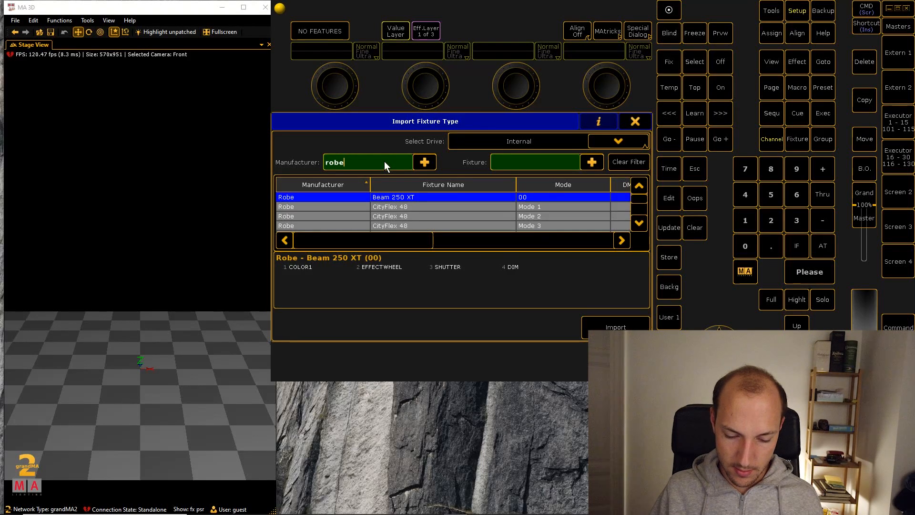
left_click(530, 162)
scroll(478, 207, "down", 4)
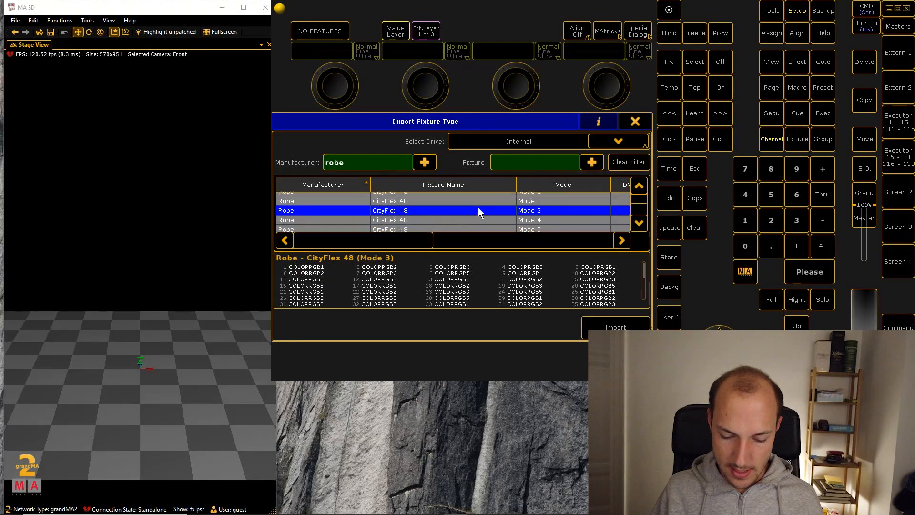
left_click(643, 198)
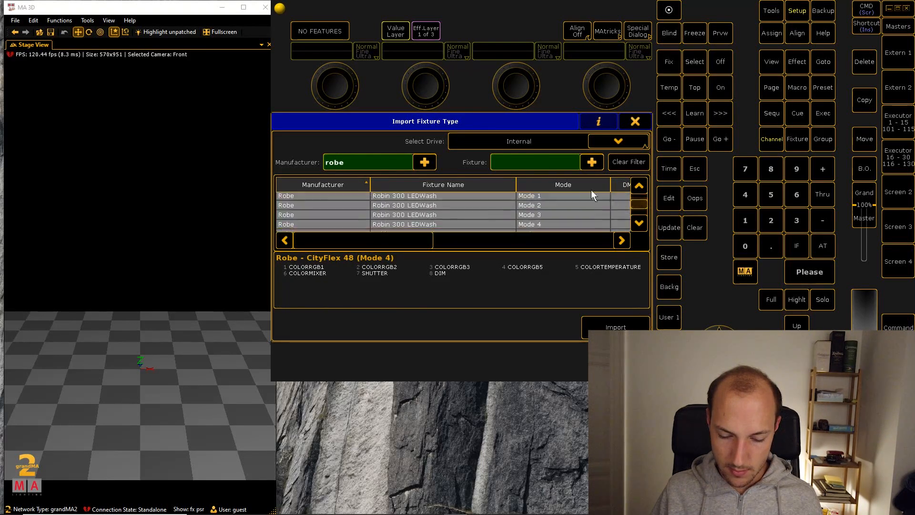
left_click(431, 215)
left_click(602, 328)
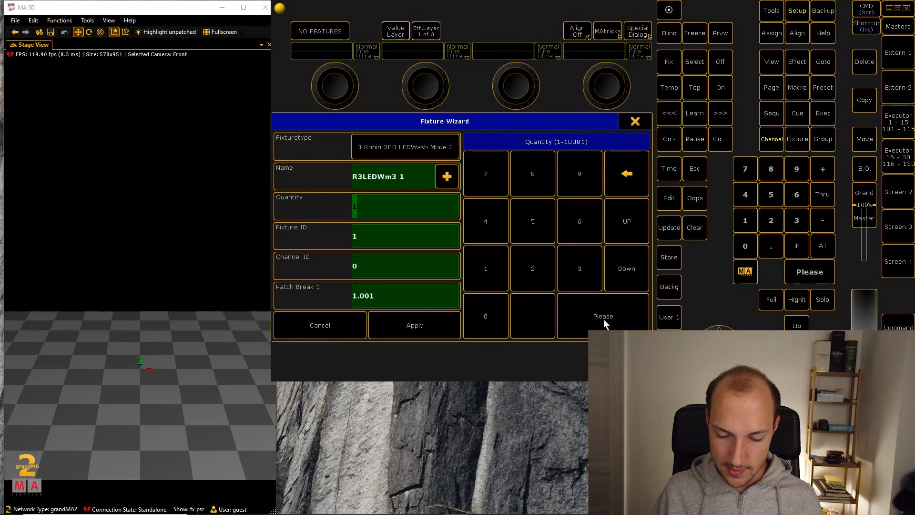
- Add 4 fixtures starting at fixture ID 1 and patch address 1.001, and save the patch changes
type("4")
key("Return")
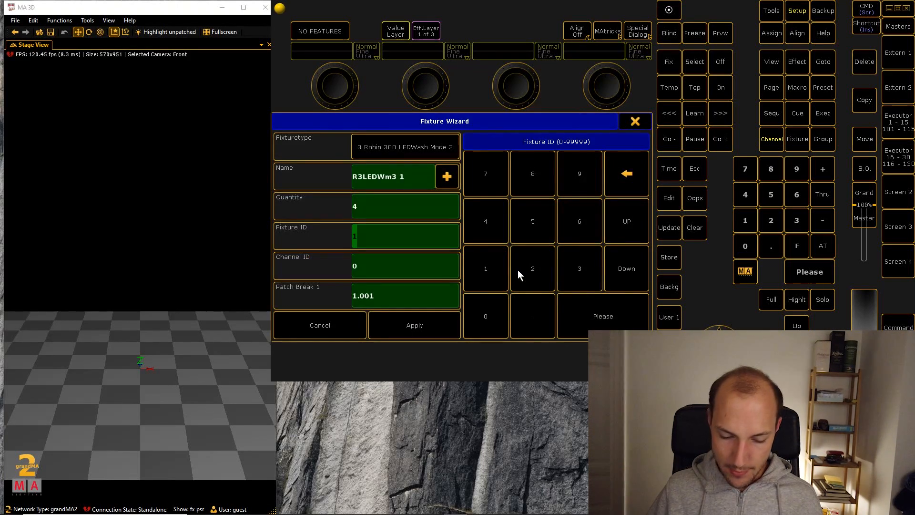
left_click(606, 310)
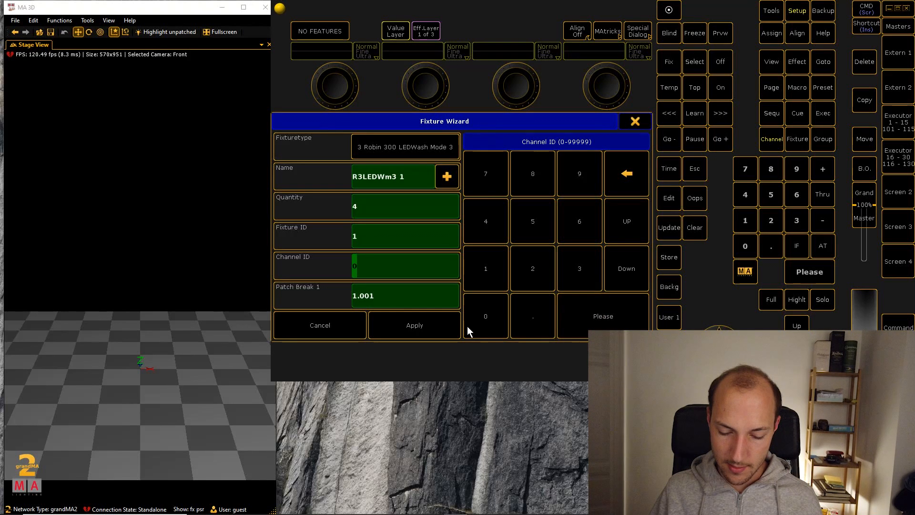
left_click(444, 327)
left_click(605, 121)
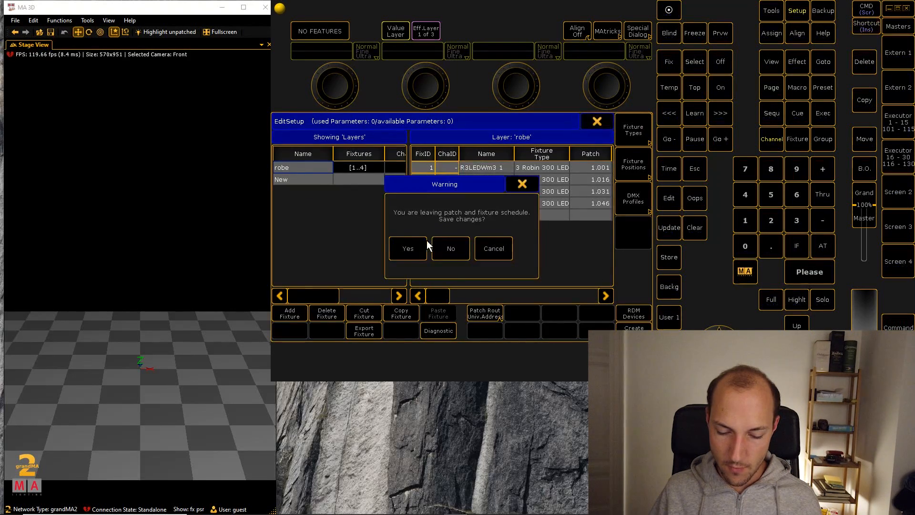
left_click(409, 249)
left_click(637, 121)
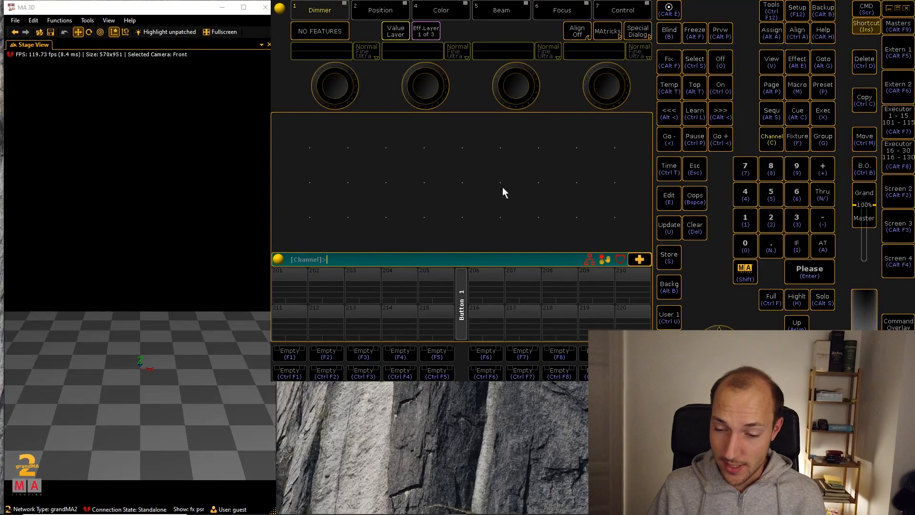
- Create the network session 3D with session ID 1 again
left_click(797, 11)
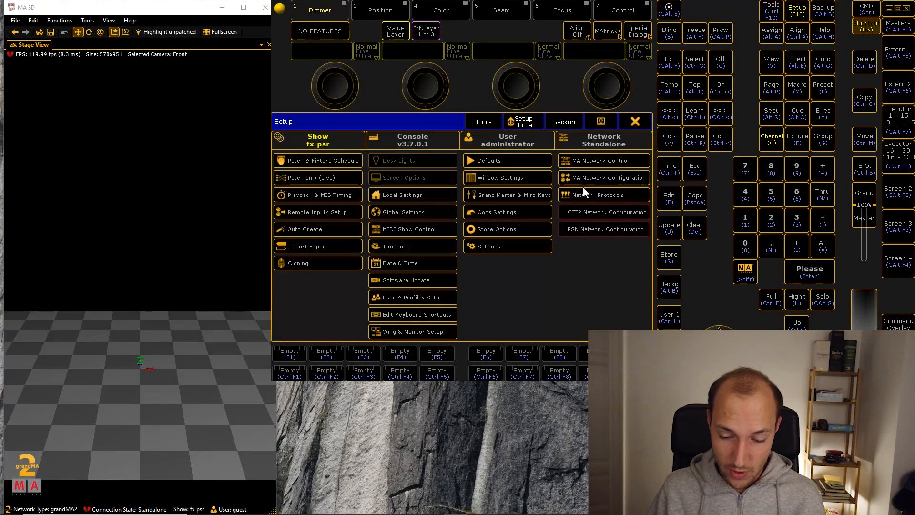
left_click(602, 163)
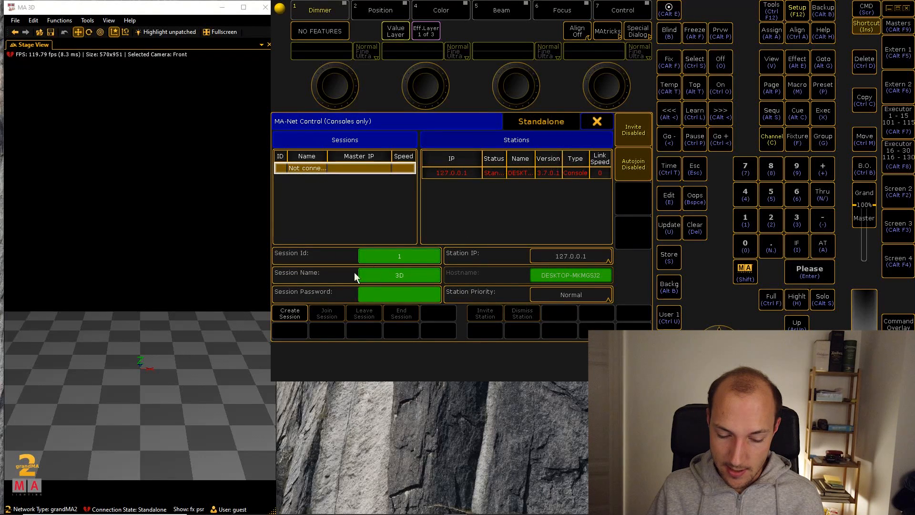
left_click(600, 121)
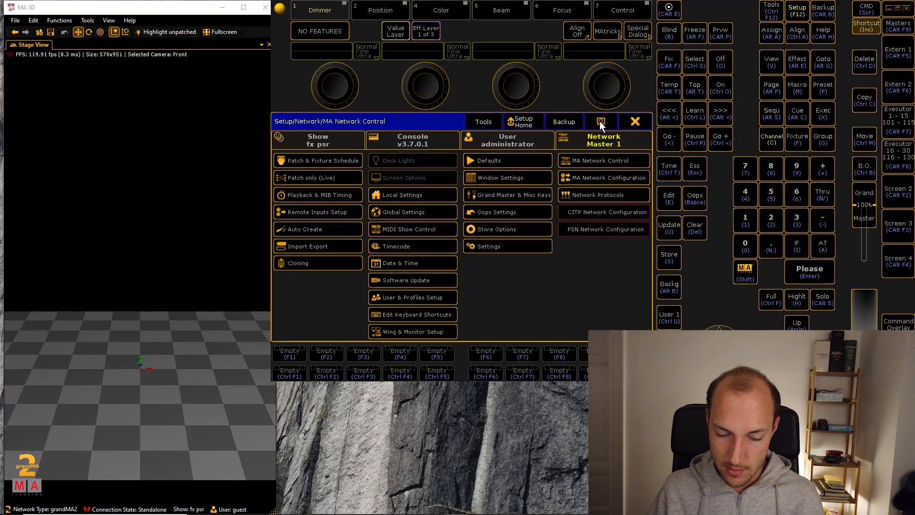
left_click(636, 121)
- Add an Effects pool window, shrink it to its first three effects and move it over by one cell
left_click(277, 138)
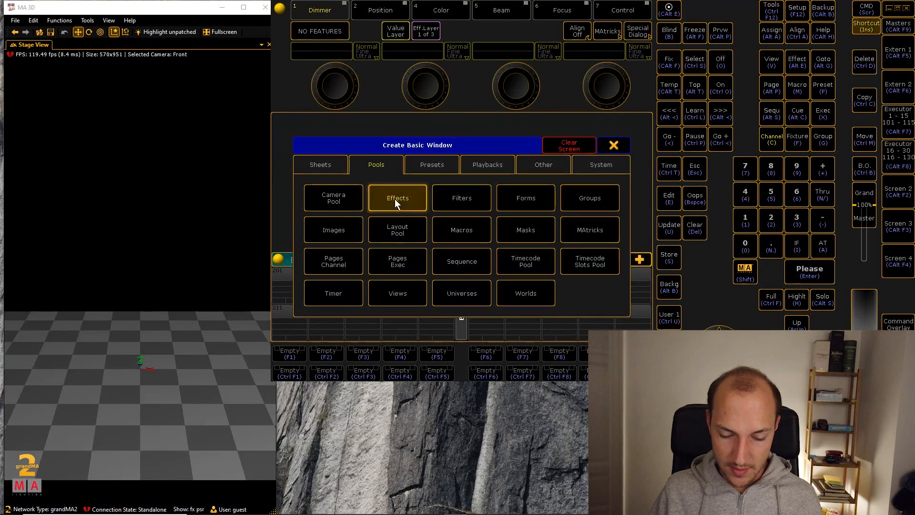
left_click(395, 199)
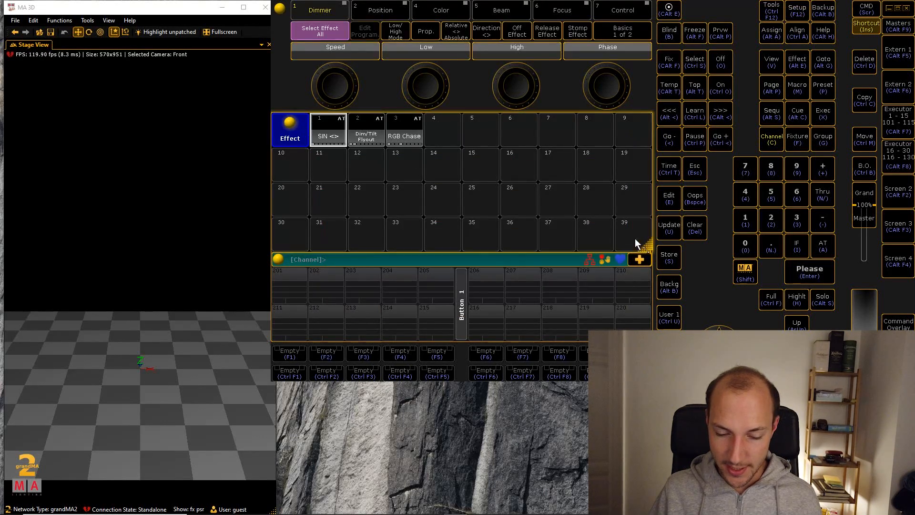
left_click_drag(431, 147, 426, 146)
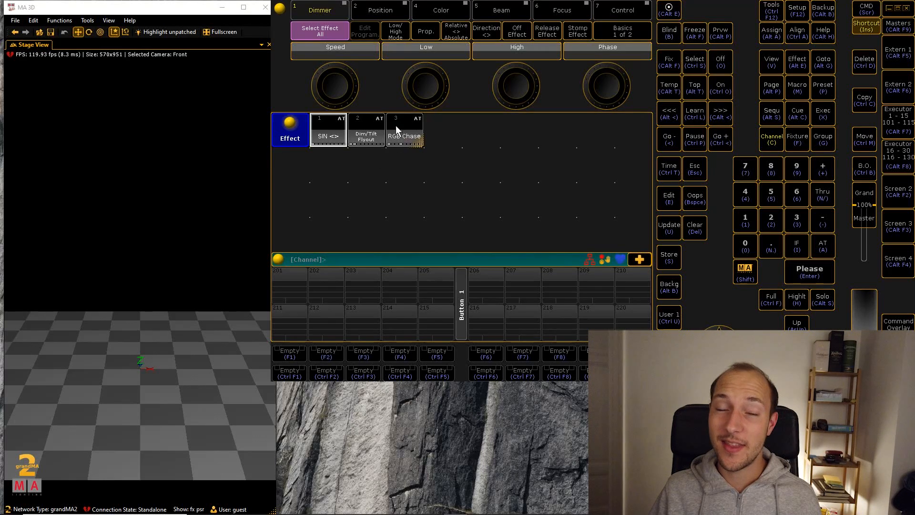
left_click_drag(299, 143, 336, 142)
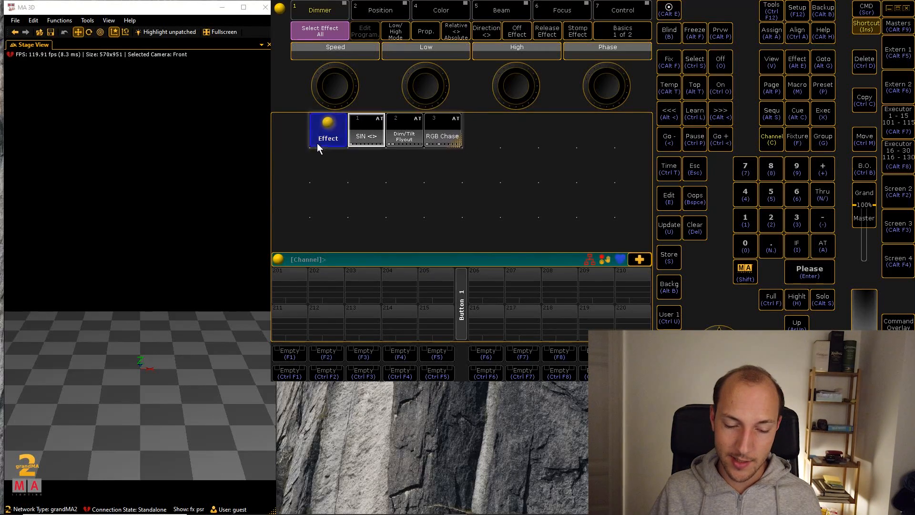
- Add the MA 3D station at 127.0.0.1 to the network session as a member and leave the setup
left_click(796, 10)
left_click(613, 176)
double_click(411, 170)
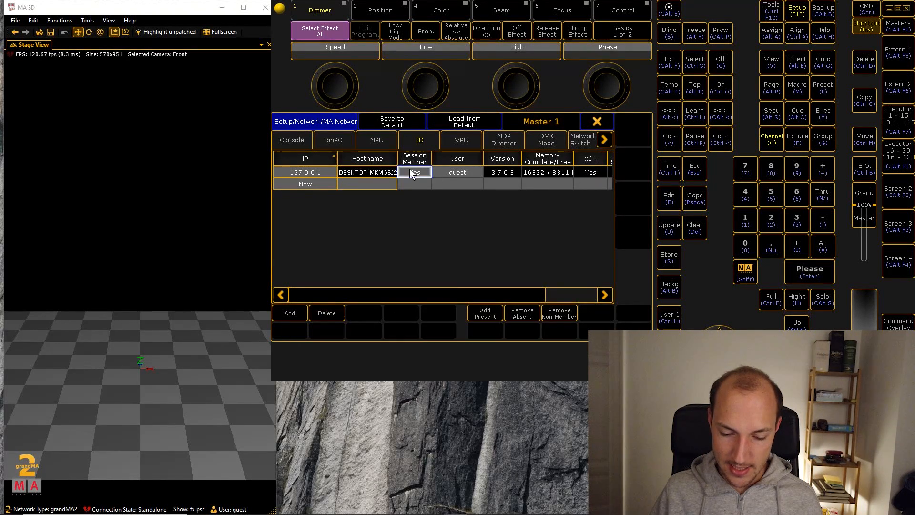
left_click(600, 121)
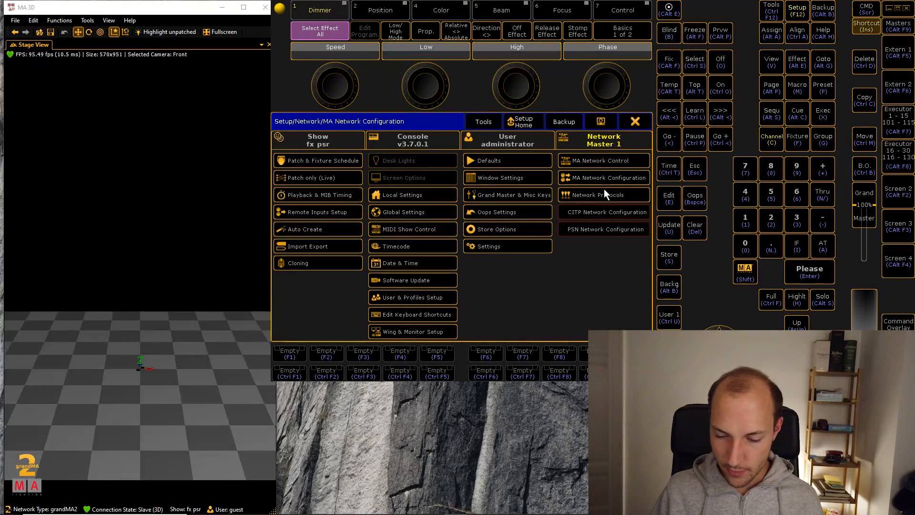
left_click(637, 122)
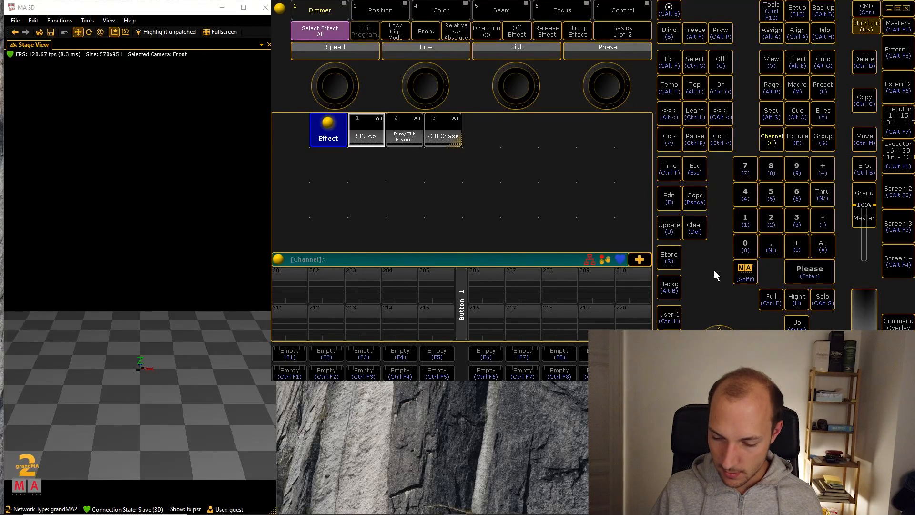
- Select all fixtures from 1 onwards and raise them in MA 3D to a height of about 1.86 m
key("f")
key("1")
key("slash")
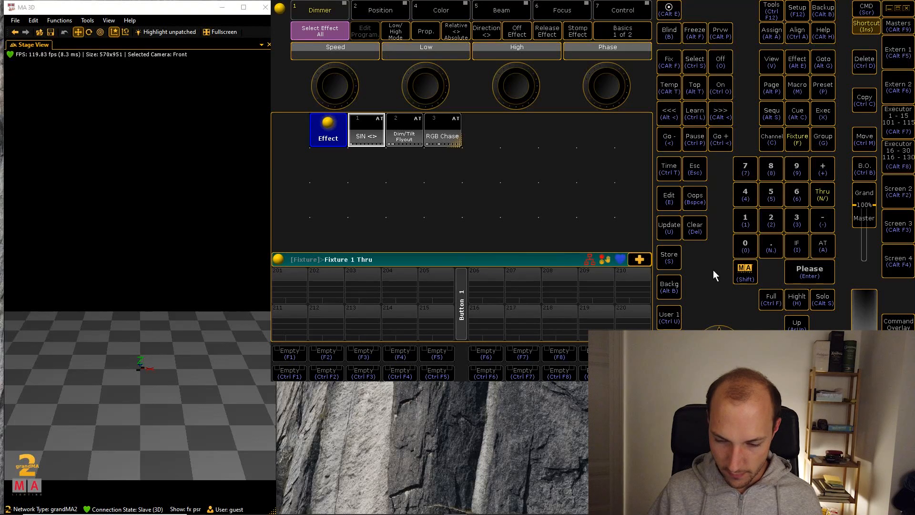
key("Return")
left_click(153, 15)
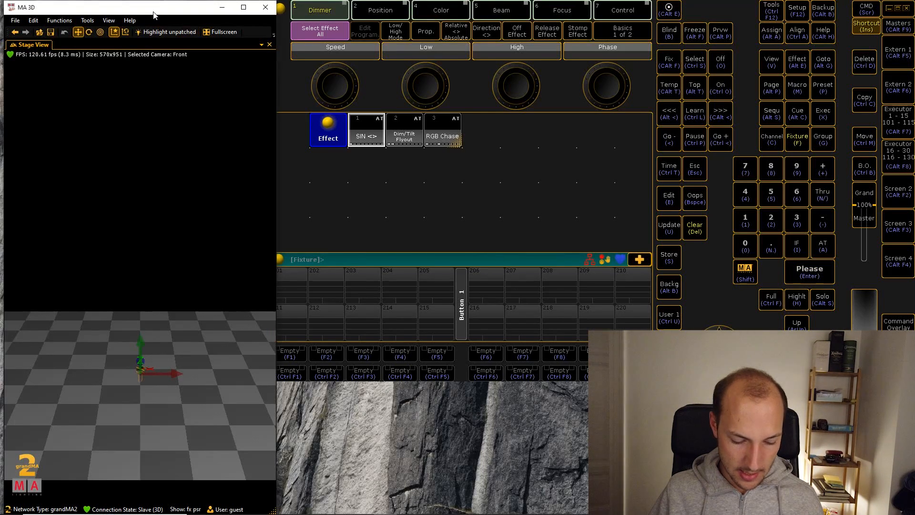
left_click_drag(141, 343, 141, 295)
key("ctrl")
- Add a Stage View window and set its camera to Front View (2D)
left_click(419, 181)
left_click(601, 164)
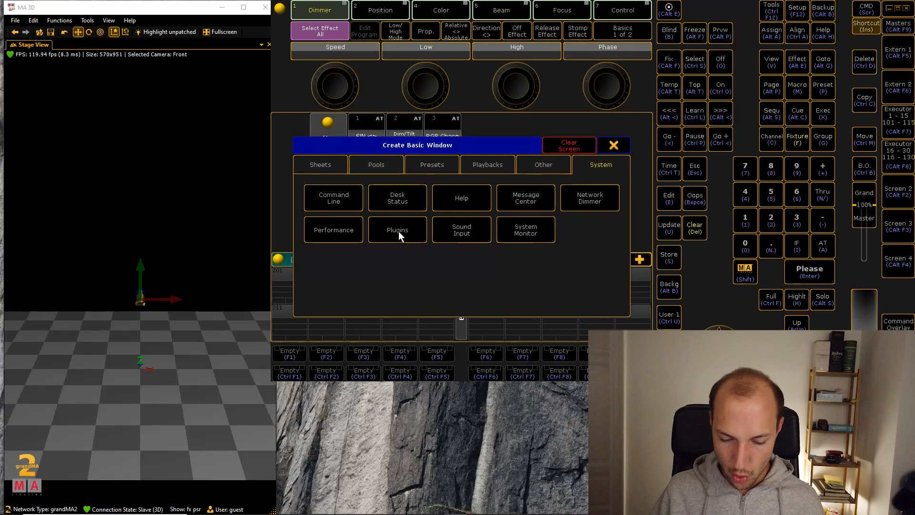
left_click(550, 166)
left_click(522, 262)
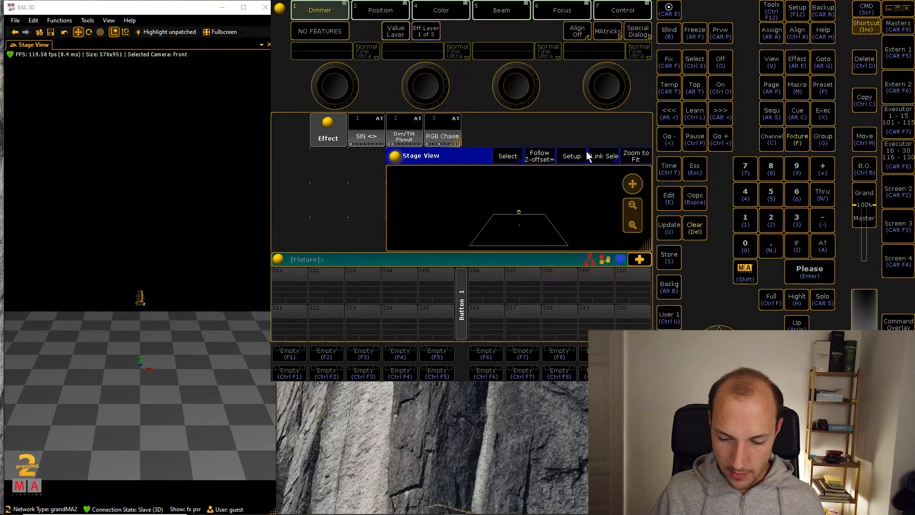
left_click(609, 159)
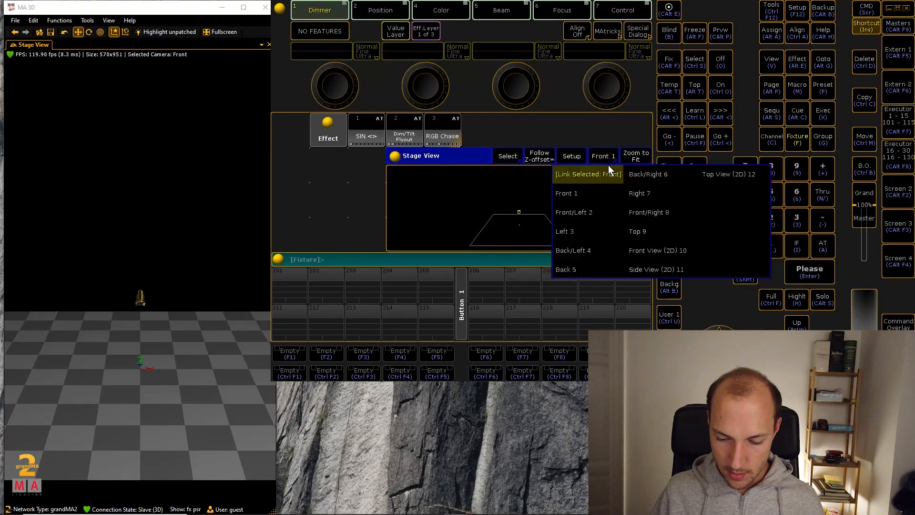
left_click(660, 251)
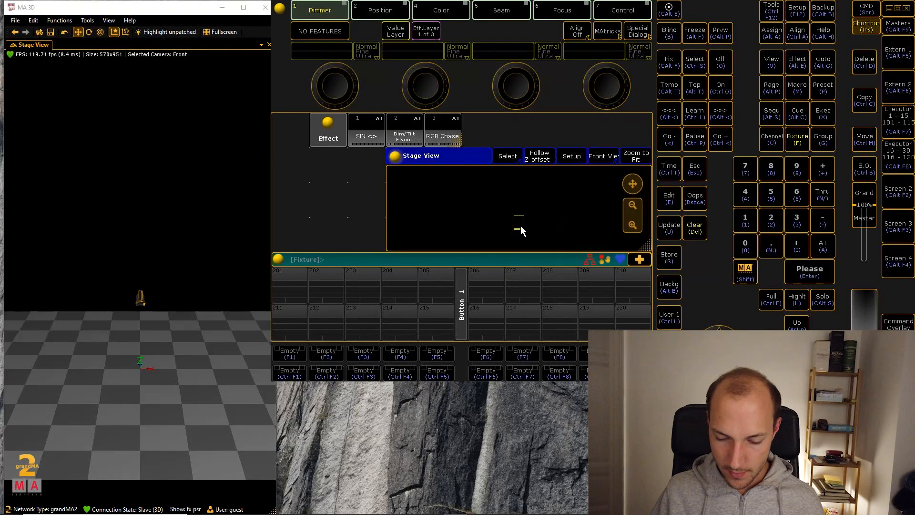
- Spread the selected fixtures along the X axis symmetrically from about -1.40 to 1.40 m, and clear the selection
left_click(573, 155)
left_click_drag(359, 81, 331, 70)
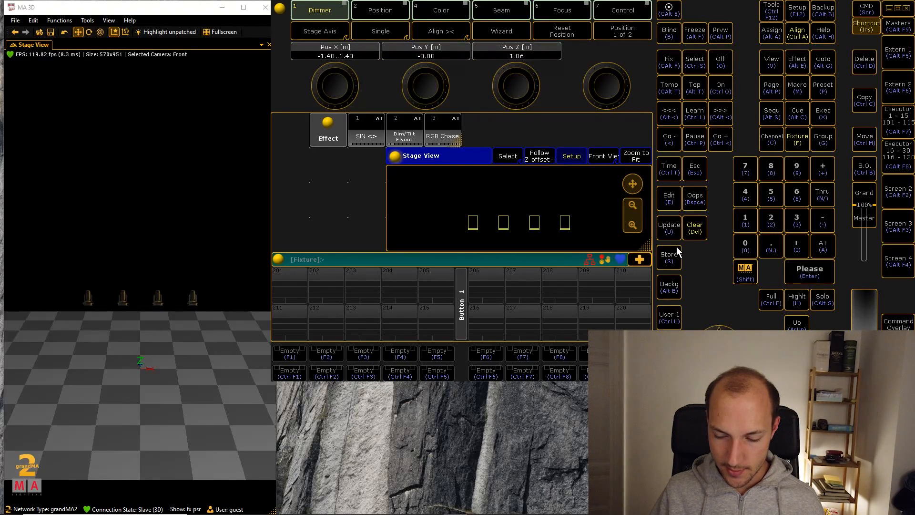
left_click(694, 228)
left_click(695, 227)
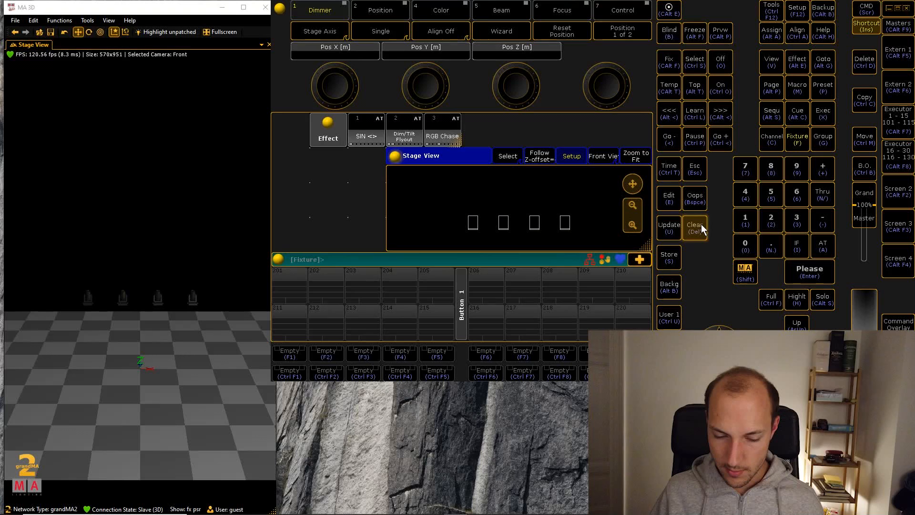
- Remove the Stage View window and add a Groups pool window below the first free cell
left_click(395, 157)
left_click(624, 122)
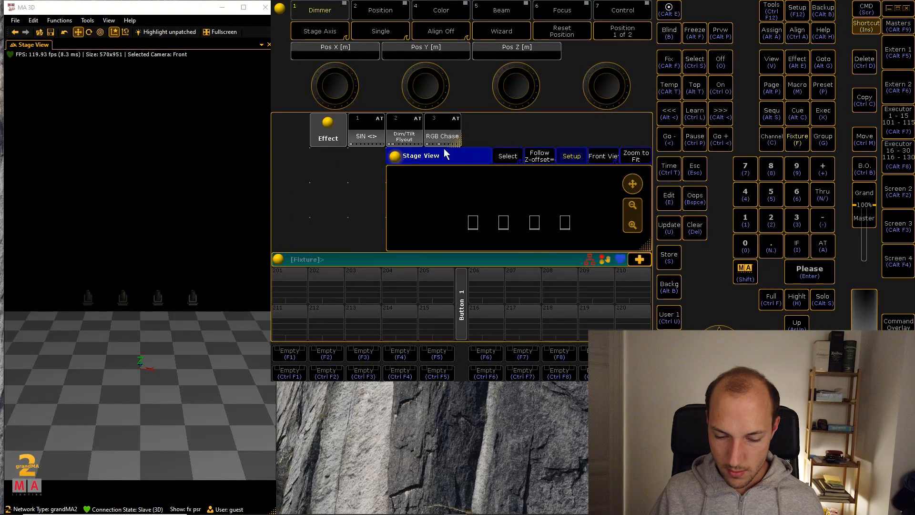
left_click(395, 158)
left_click(588, 122)
left_click(328, 161)
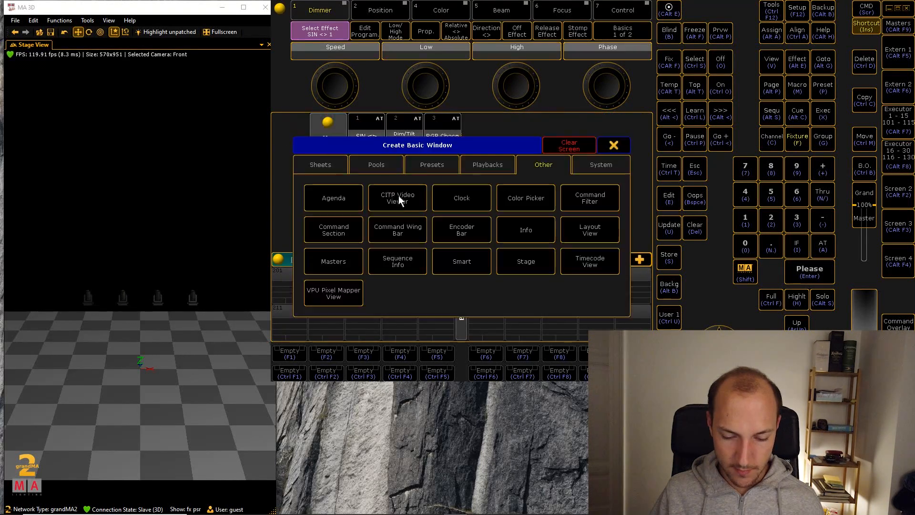
left_click(392, 167)
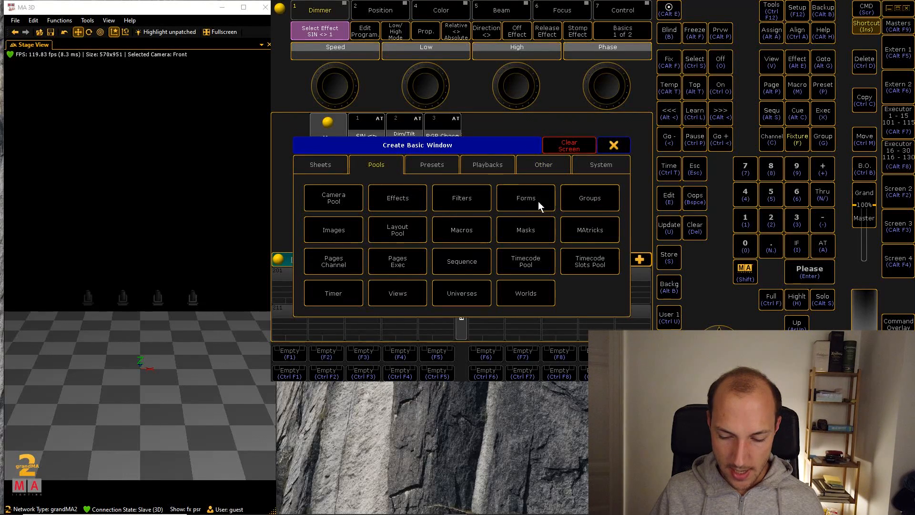
left_click(585, 197)
- Store all fixtures from 1 onwards as group 1 and shrink the Groups pool to that single group
key("1")
key("KP_Divide")
key("Return")
key("s")
left_click(299, 171)
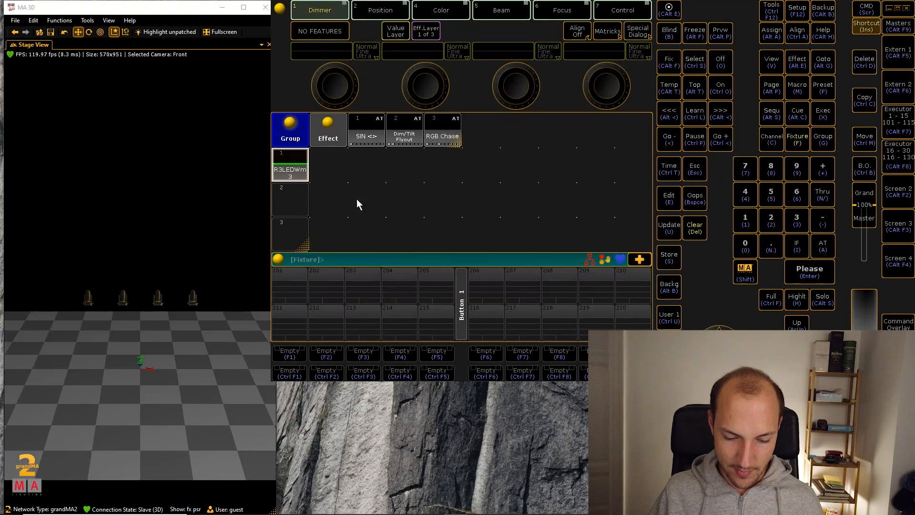
left_click_drag(306, 248, 306, 182)
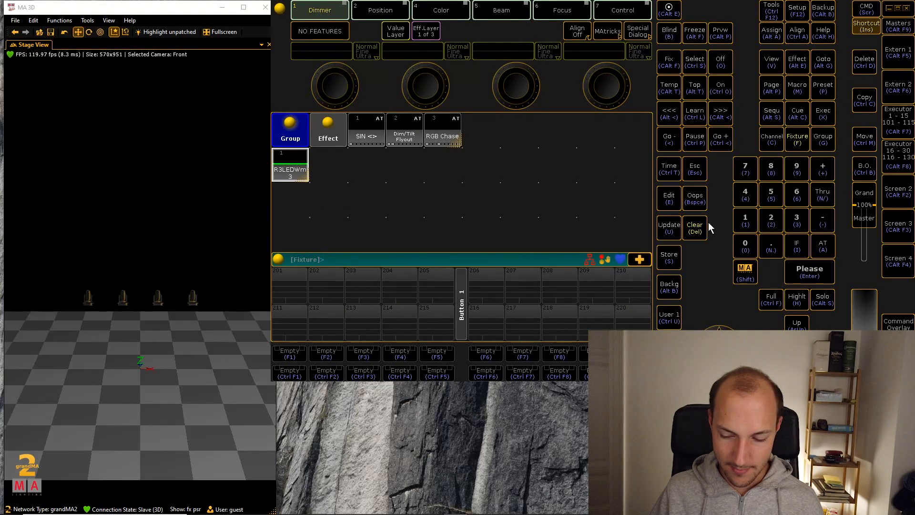
- Select group 1 and run the effects SIN <>, Dim/Tilt Flyout and RGB Chase on it
left_click(692, 230)
left_click(292, 159)
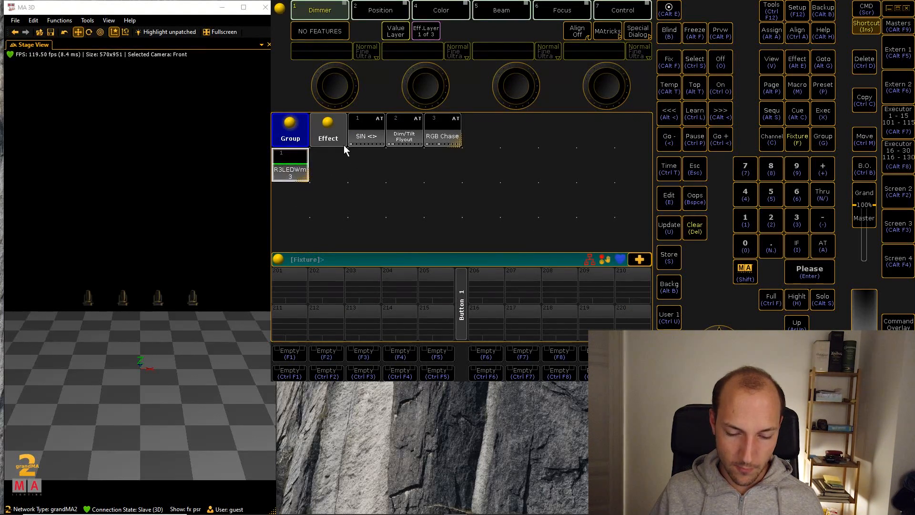
left_click(366, 127)
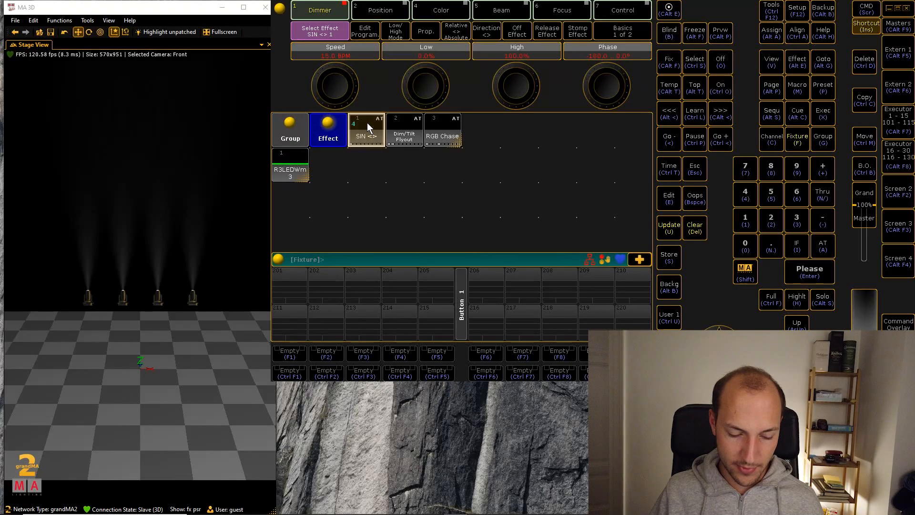
left_click(401, 126)
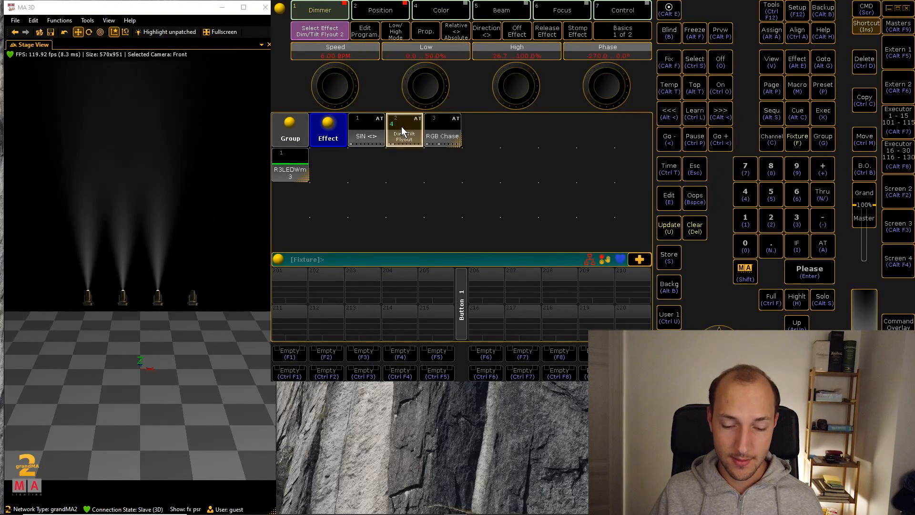
left_click(446, 126)
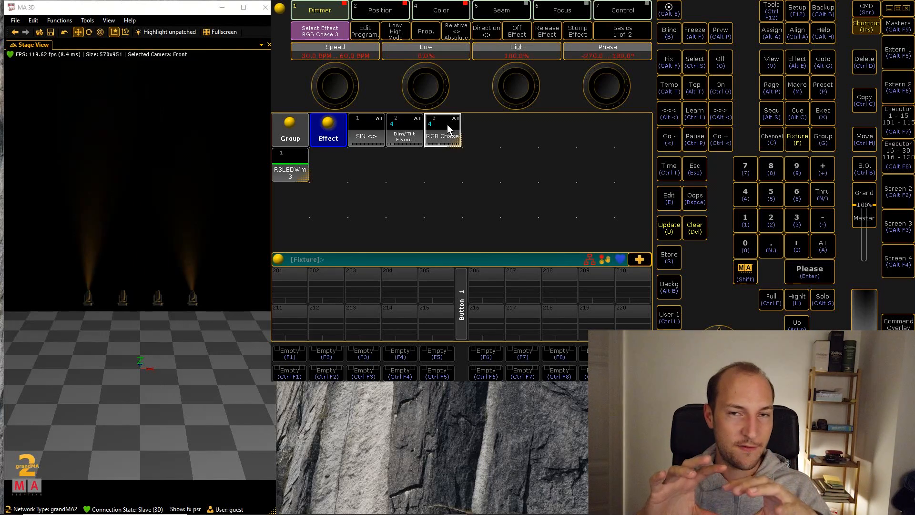
- Add a Playback big window beside the Effects pool
left_click(469, 137)
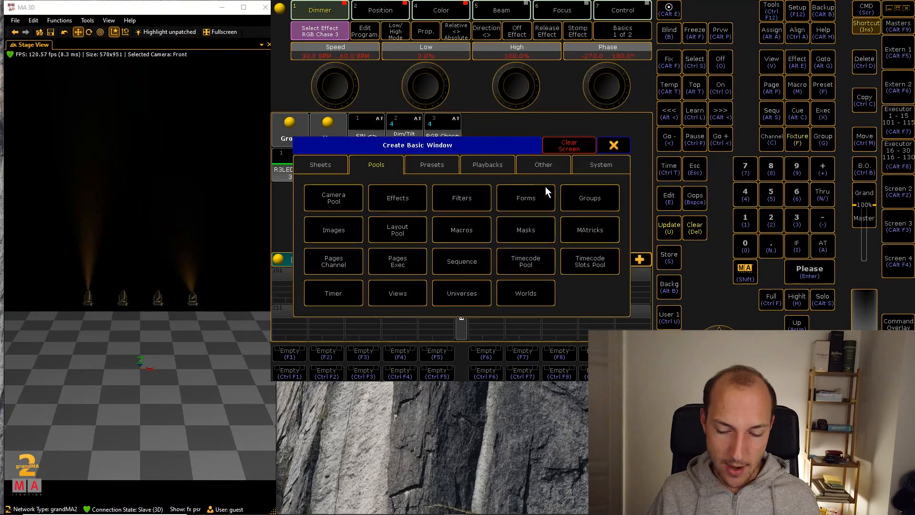
left_click(489, 165)
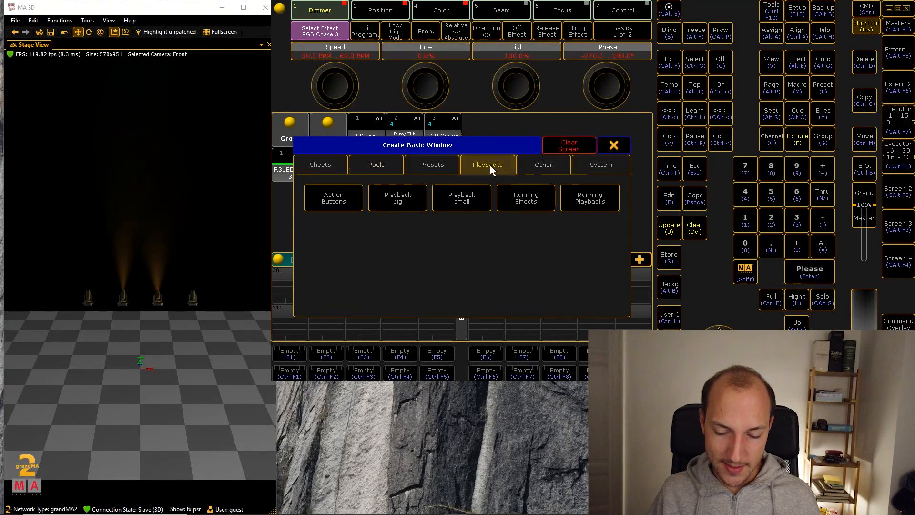
left_click(386, 199)
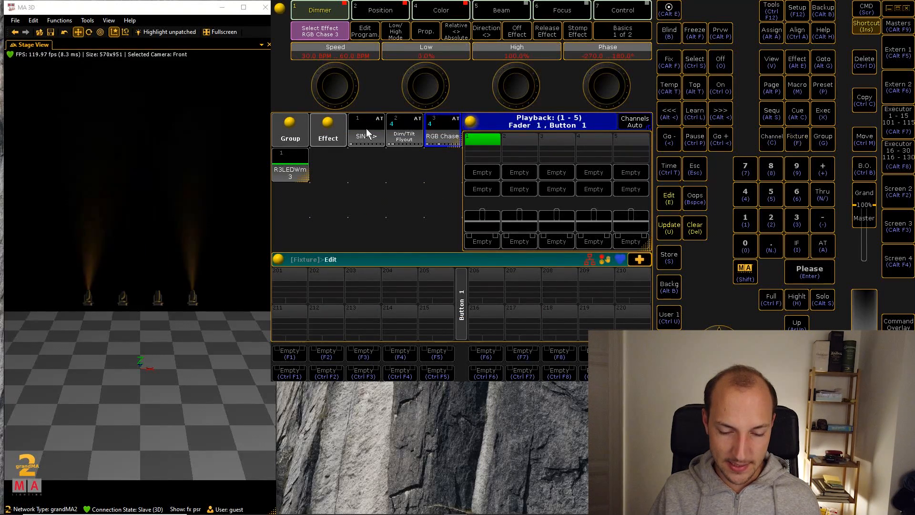
- Examine the speed group assignments in the effects SIN <> and Dim/Tilt Flyout
left_click(366, 128)
left_click_drag(358, 301, 398, 303)
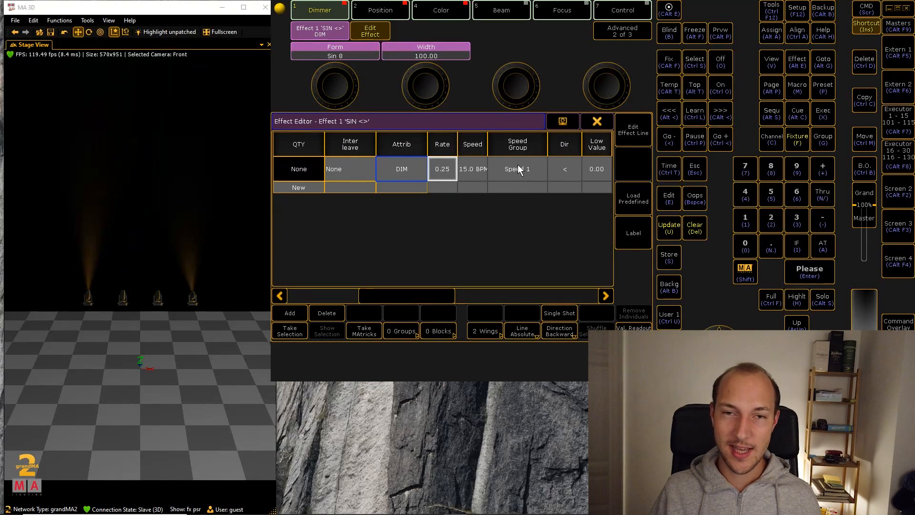
left_click(609, 121)
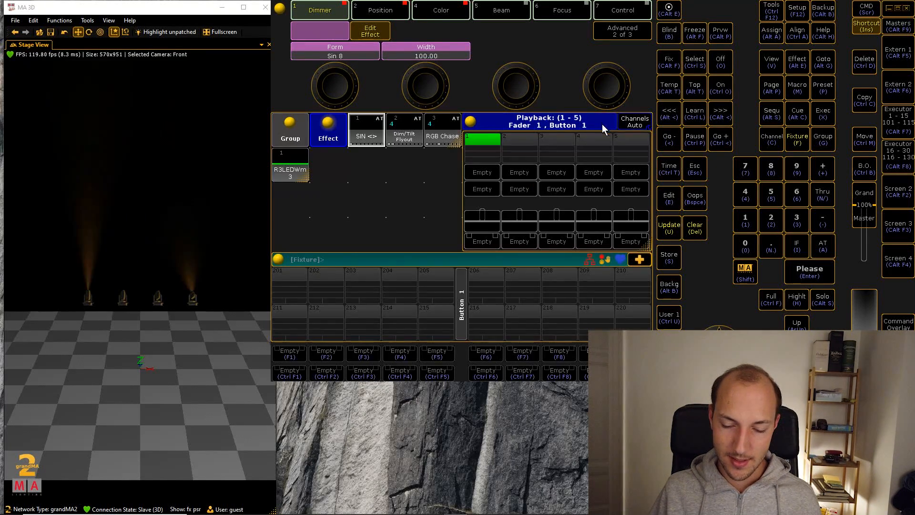
left_click(395, 127)
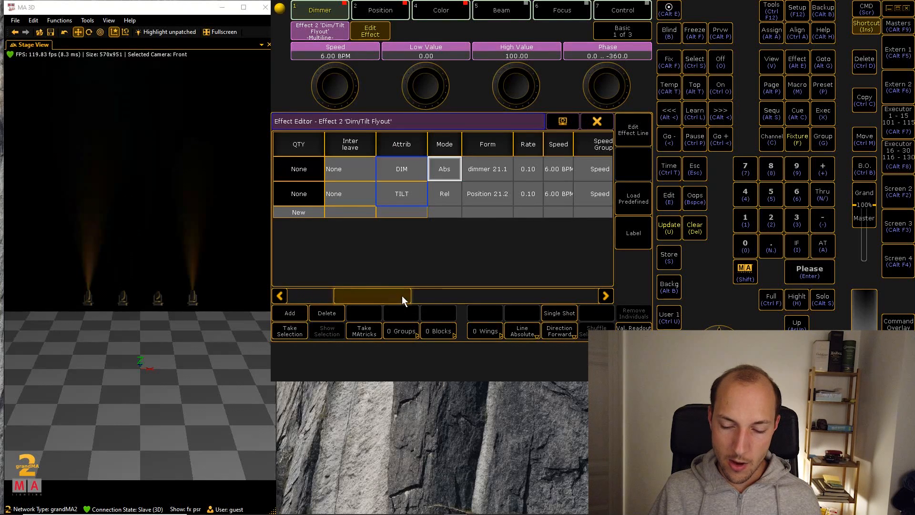
left_click_drag(395, 295, 450, 287)
left_click_drag(522, 178, 526, 207)
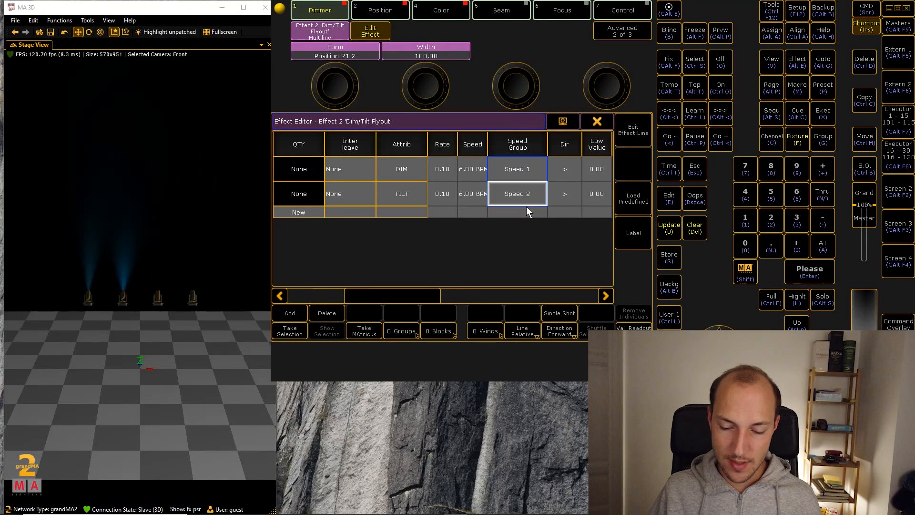
left_click(599, 122)
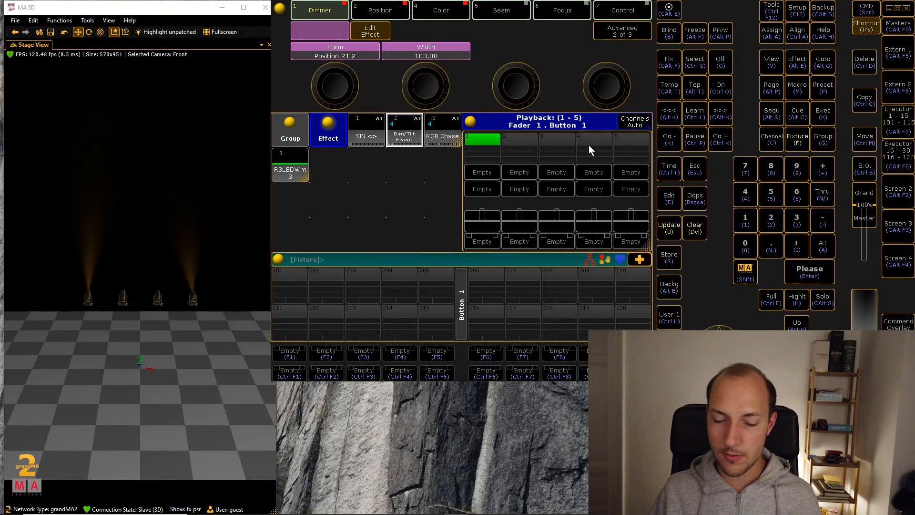
- Assign SpeedMaster 3.1 to executor 1.4 and label it DIM
key("e")
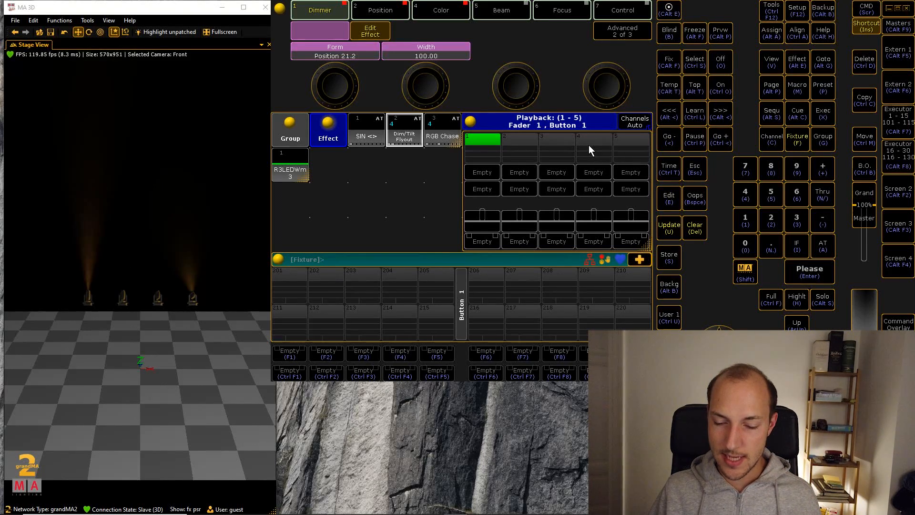
left_click(589, 143)
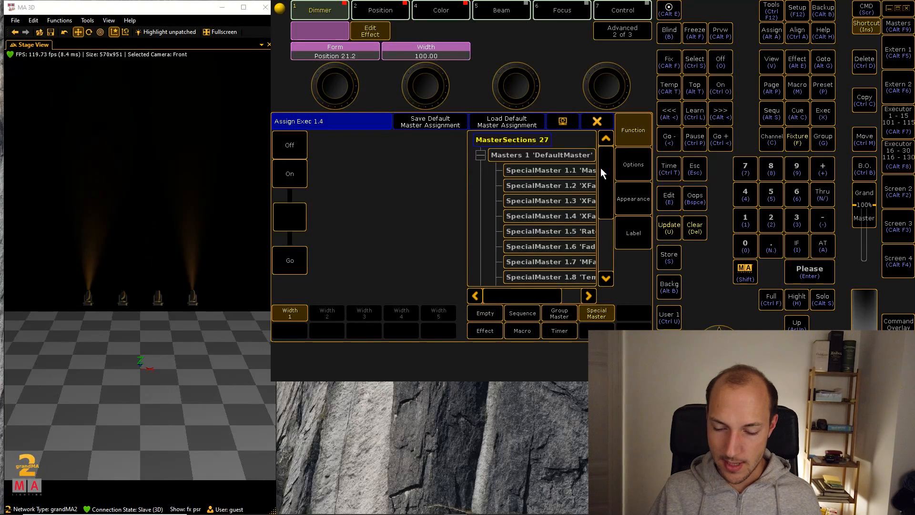
left_click(484, 156)
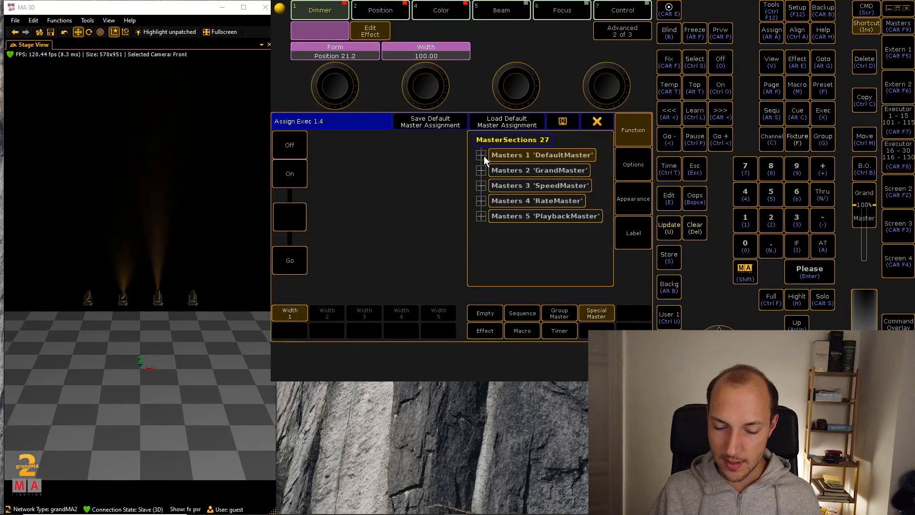
left_click(482, 185)
left_click(563, 199)
left_click(633, 225)
type("DIM")
key("Return")
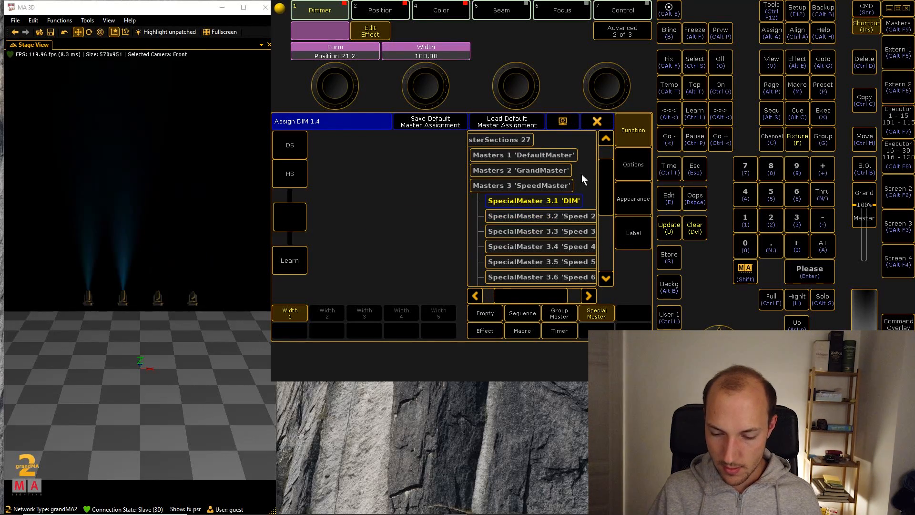
left_click(602, 123)
- Assign SpecialMaster 3.2 from the SpeedMaster section to executor 1.5
right_click(626, 138)
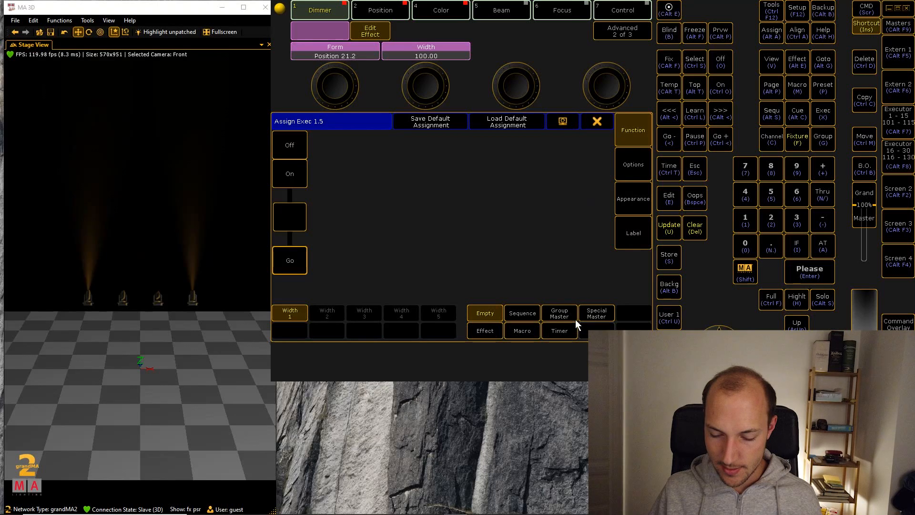
left_click(587, 313)
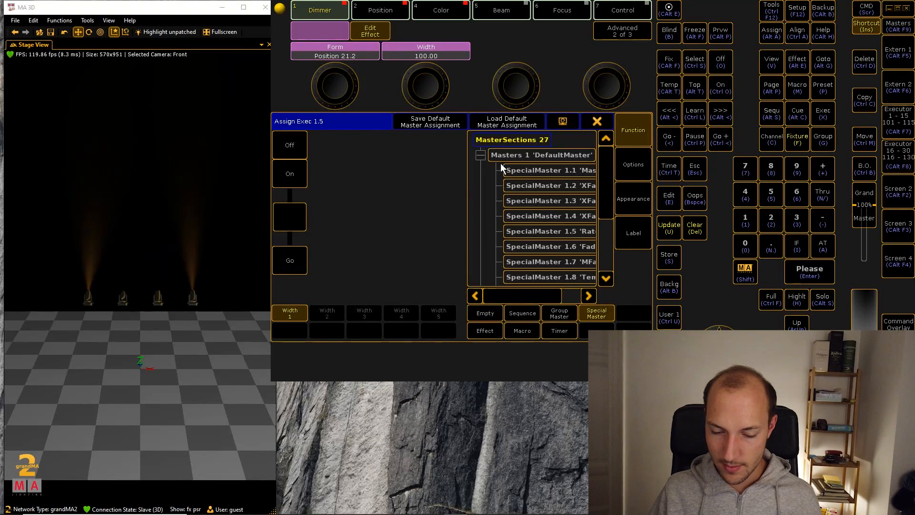
left_click(481, 154)
left_click(481, 170)
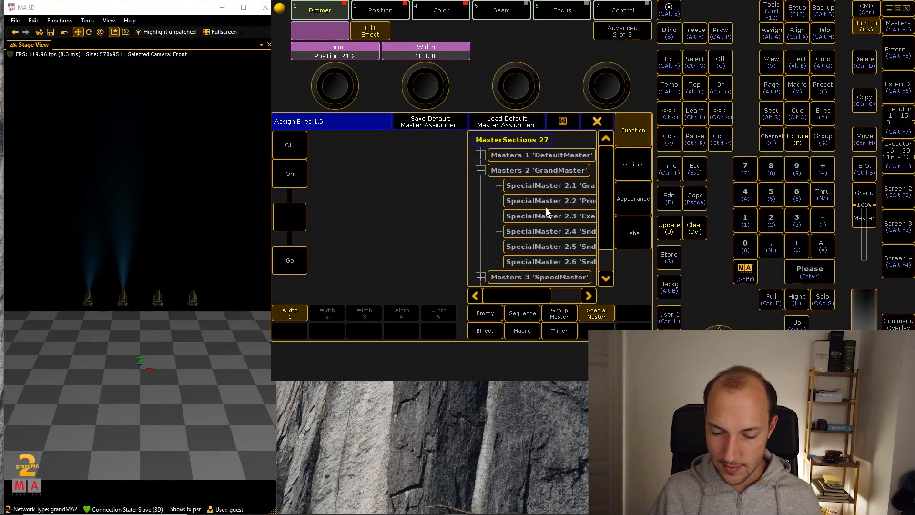
left_click(481, 170)
left_click(480, 186)
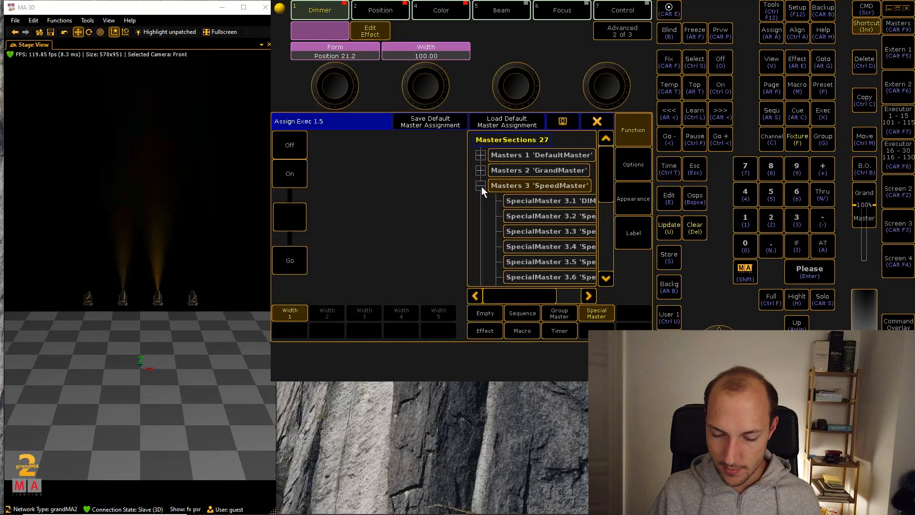
left_click(553, 215)
- Label SpecialMaster 3.2 as POS and close the executor assignment
left_click(642, 226)
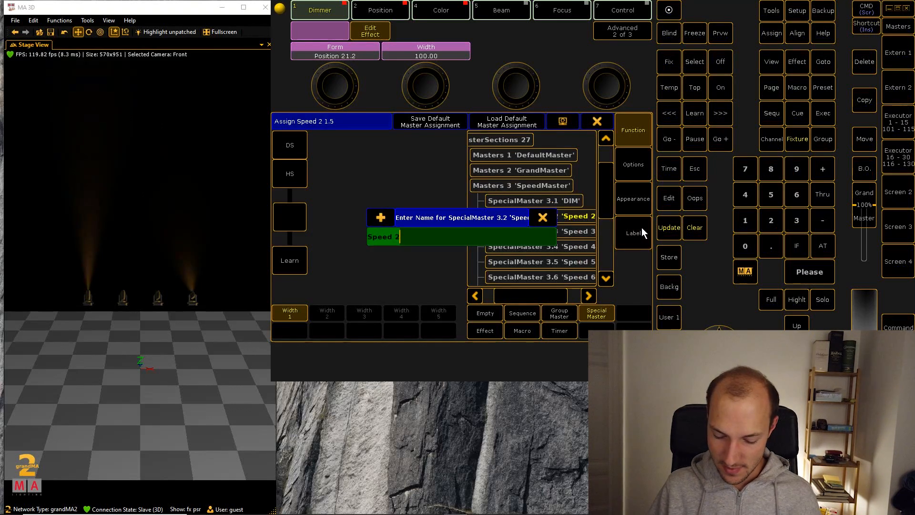
type("PT")
key("BackSpace")
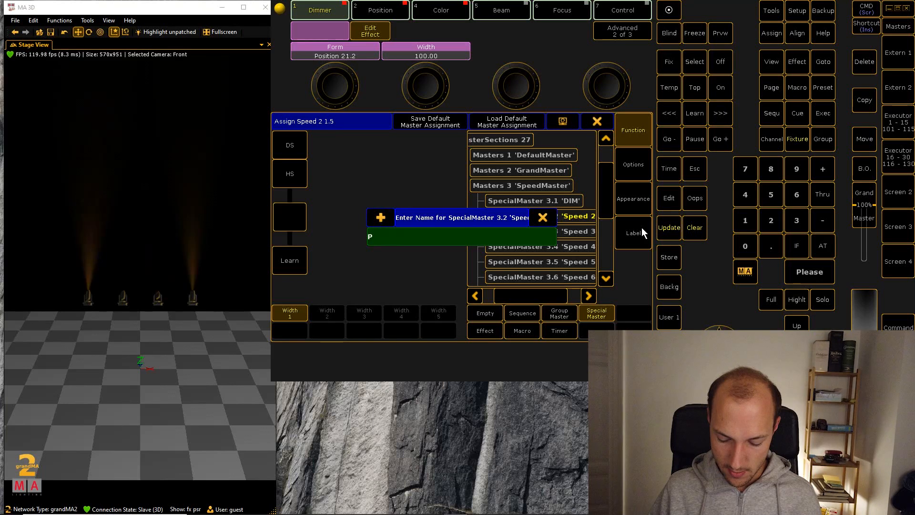
type("OS")
key("Return")
left_click(596, 121)
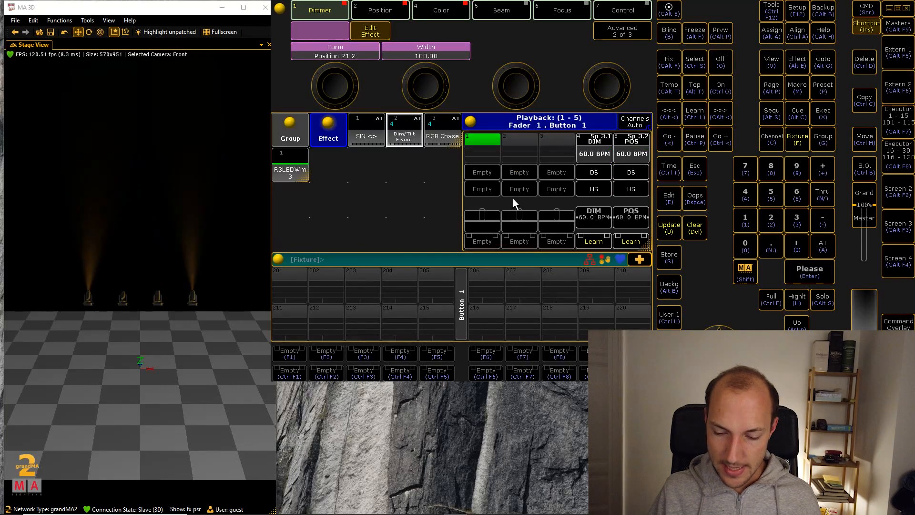
- Lower the DIM speed master to Stop, raise it to about 133 BPM, and open the Backup menu
left_click_drag(596, 215, 599, 272)
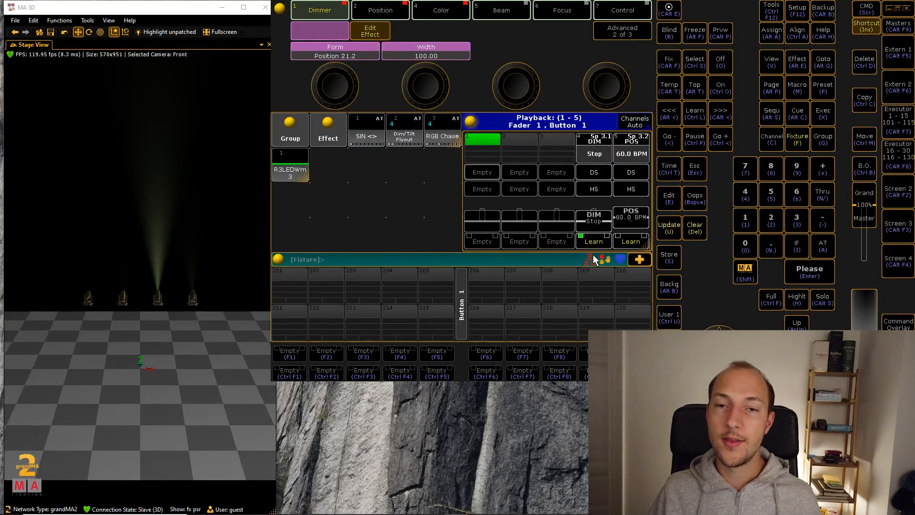
left_click_drag(596, 222, 601, 217)
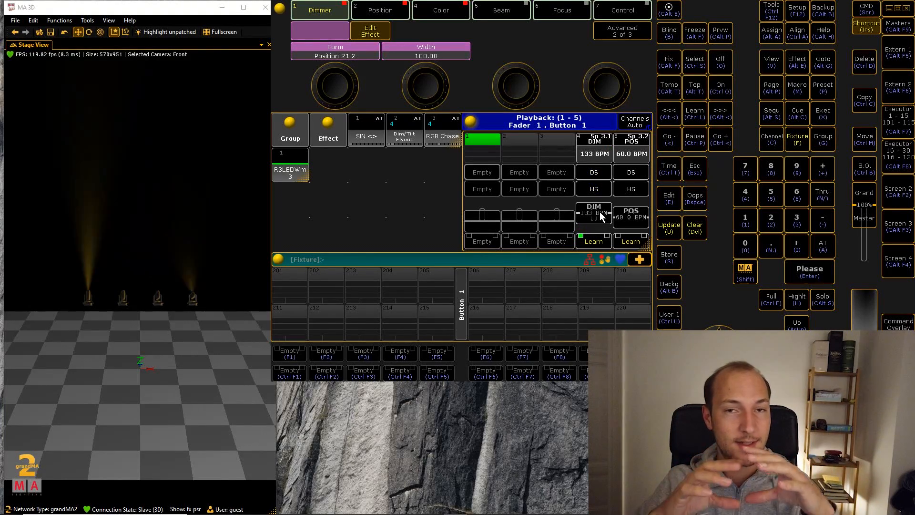
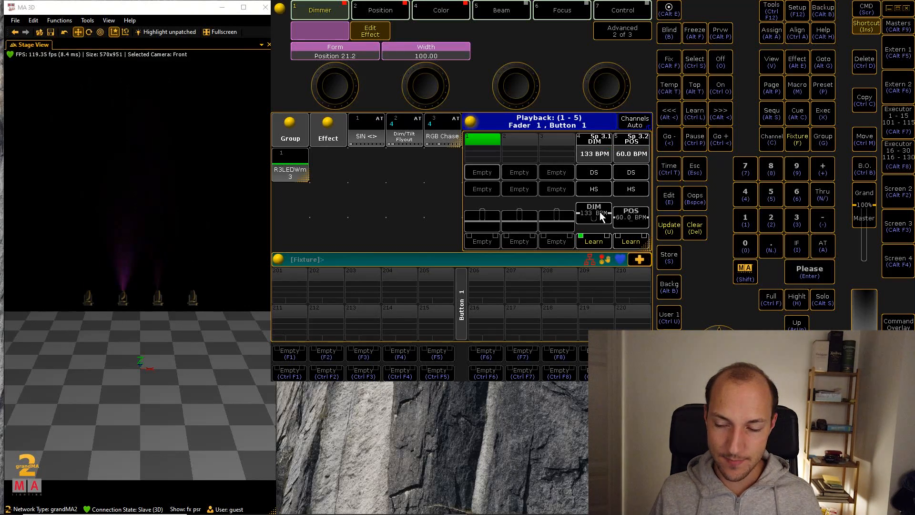
left_click(825, 12)
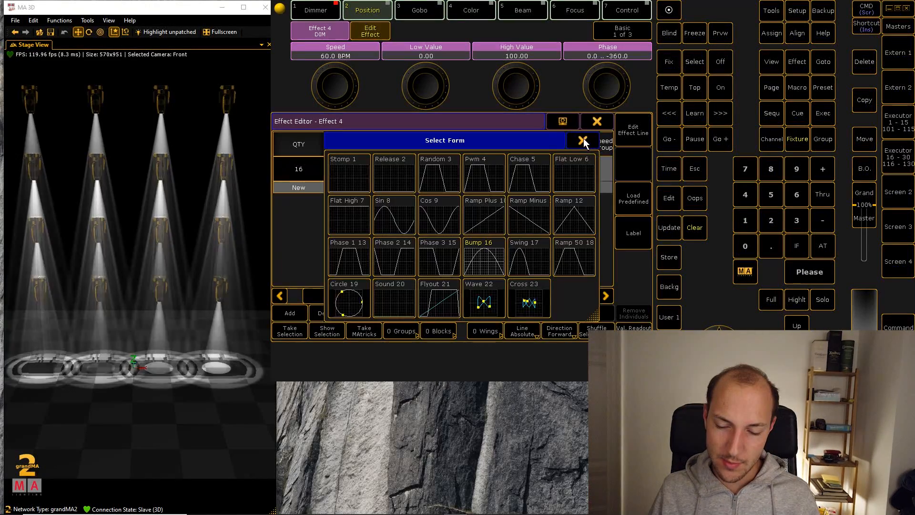
- Leave the form selection and editor of effect 4 and label the effect Custom FX
left_click(583, 138)
left_click(597, 121)
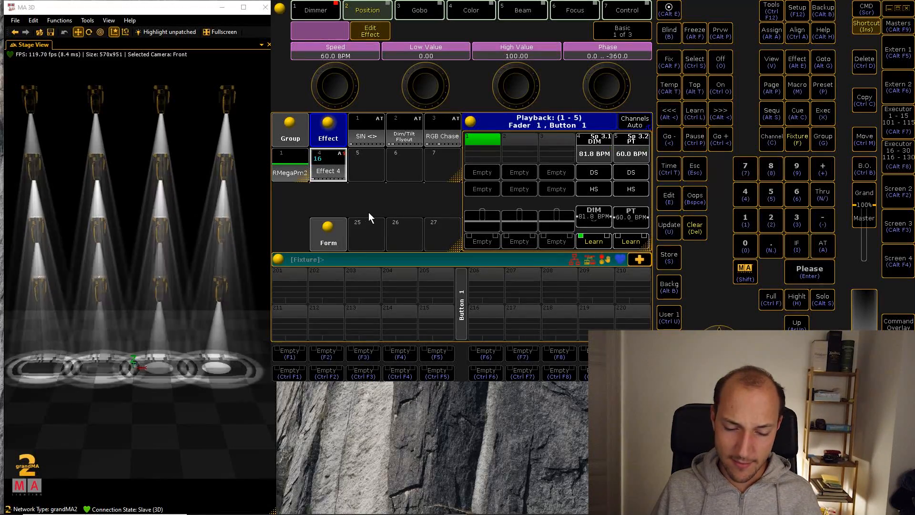
key("alt+a")
key("alt+a")
left_click(332, 164)
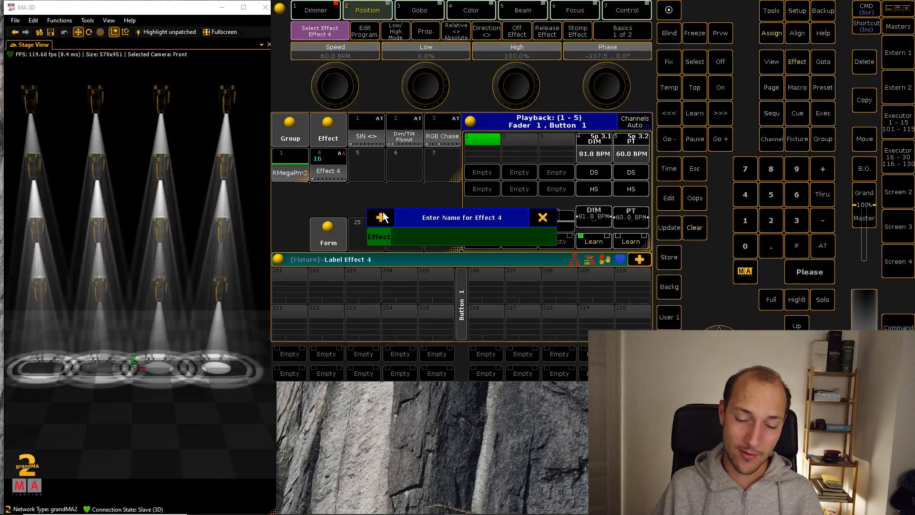
type("Custom FX")
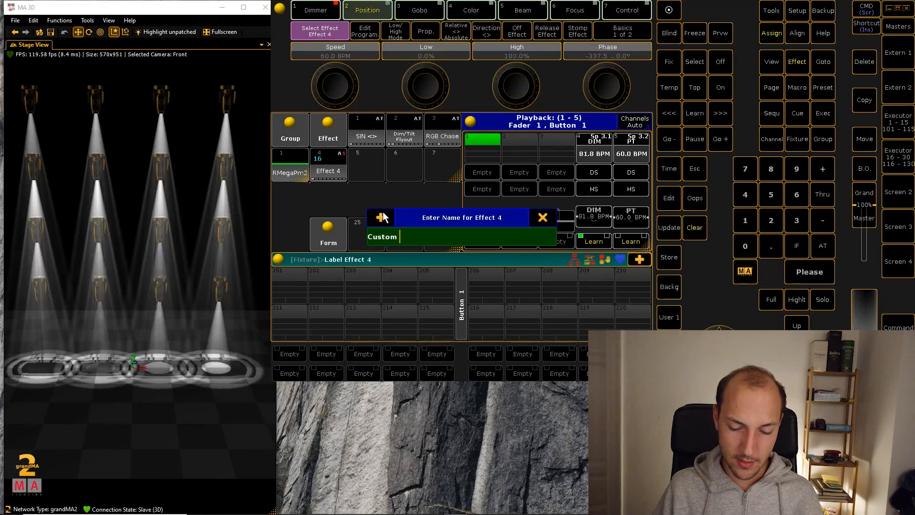
key("Return")
- Assign the effect Custom FX to executor 1, clear the programmer and start the executor
key("alt+a")
left_click(329, 165)
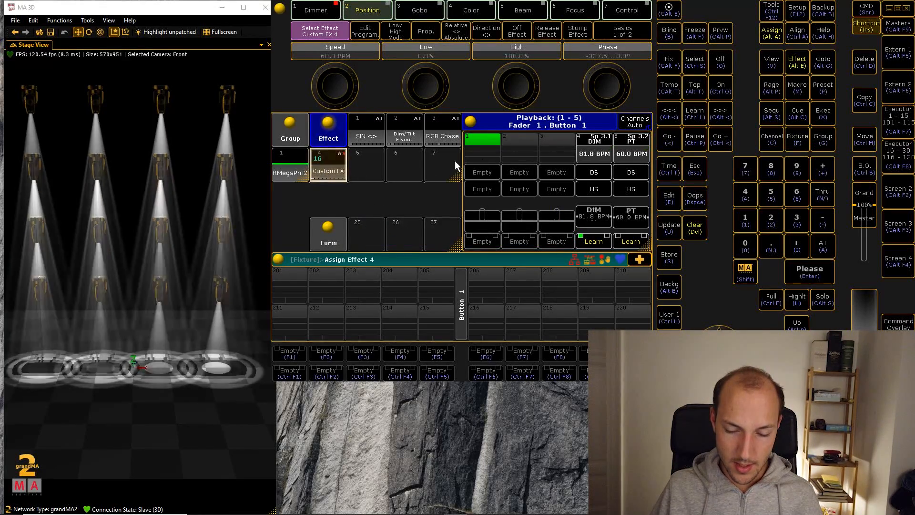
left_click(488, 146)
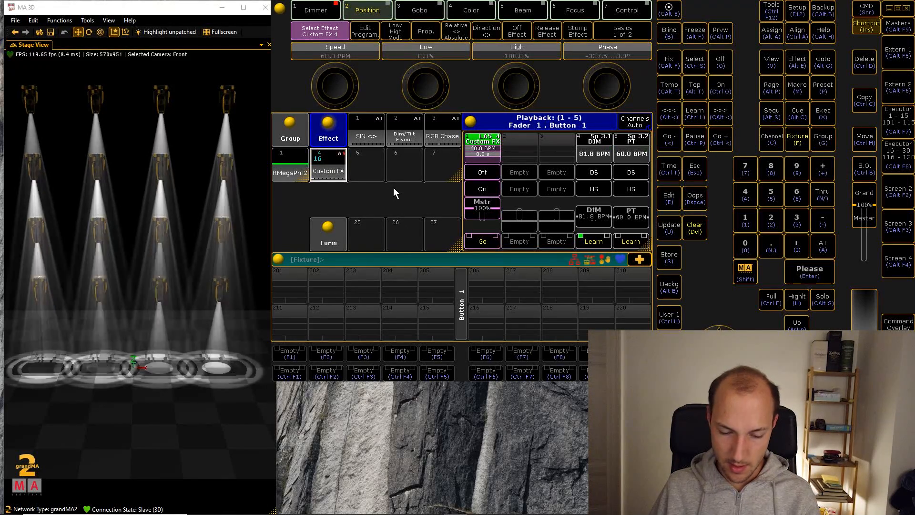
key("Delete")
key("Delete")
left_click(486, 242)
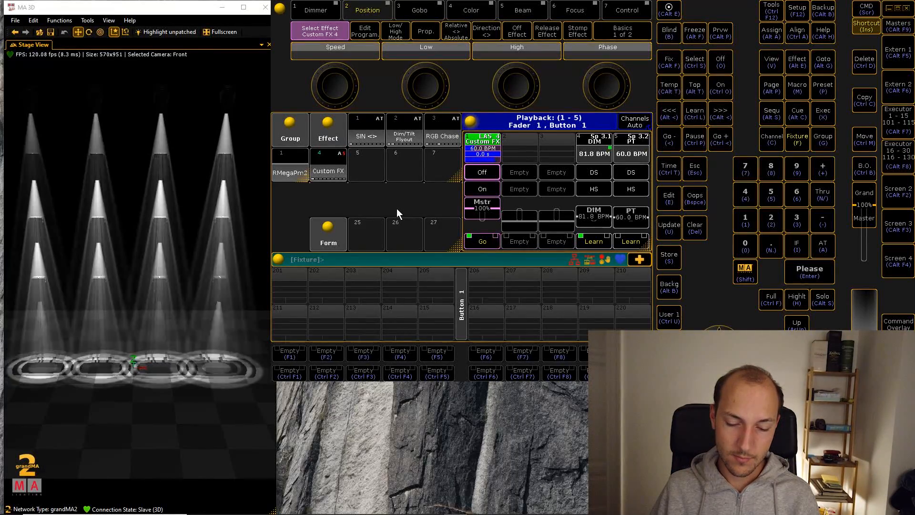
- Create a new form in empty form slot 25 and label it custom
left_click(364, 235)
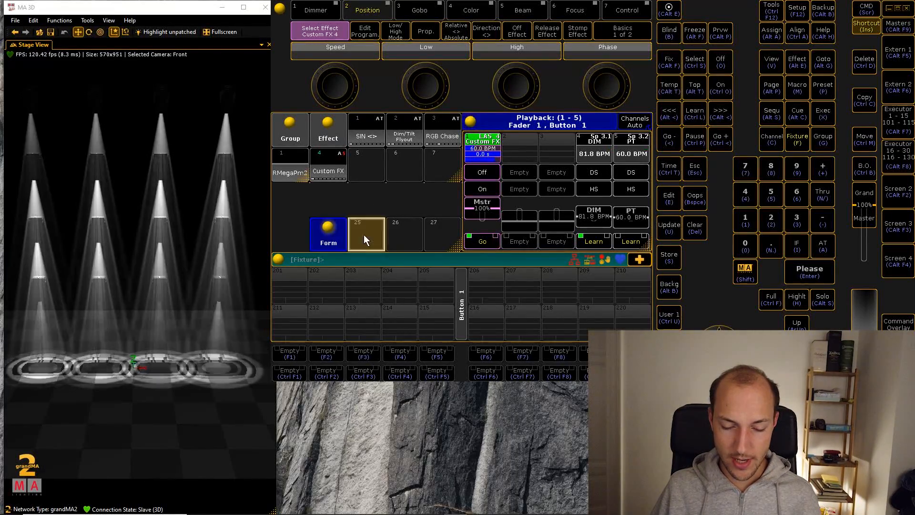
left_click(596, 120)
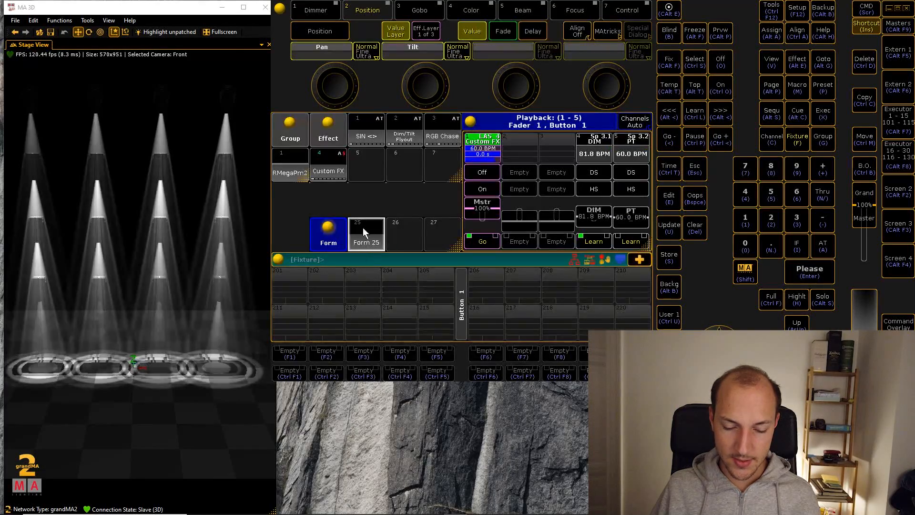
scroll(367, 231, "up", 1)
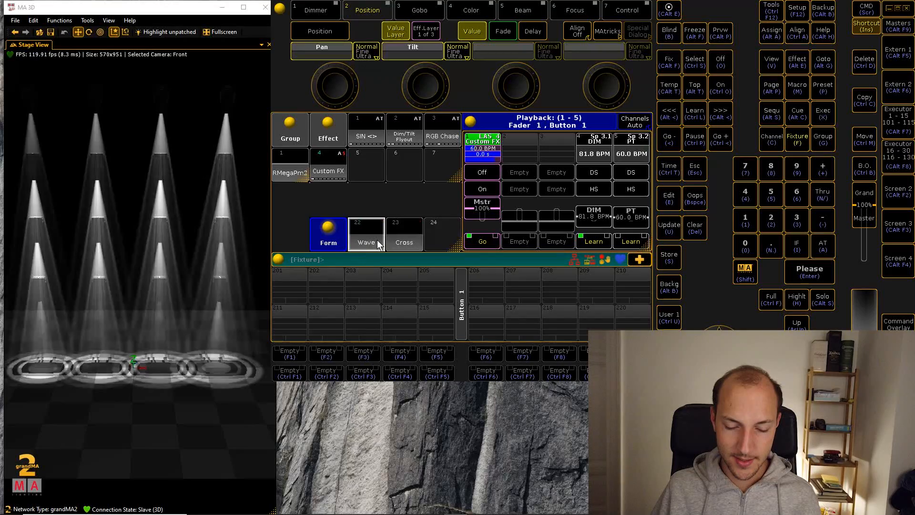
scroll(377, 239, "down", 1)
key("alt+a")
key("alt+a")
left_click(378, 244)
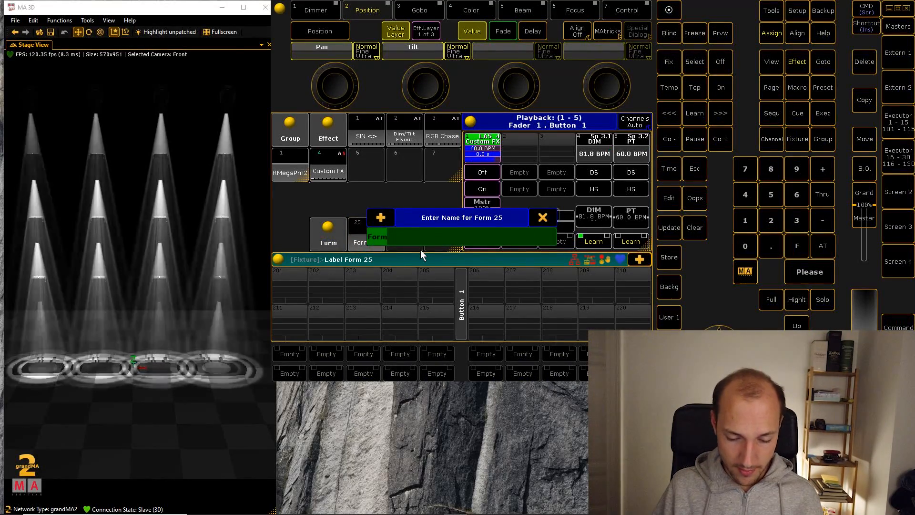
type("custom")
key("Return")
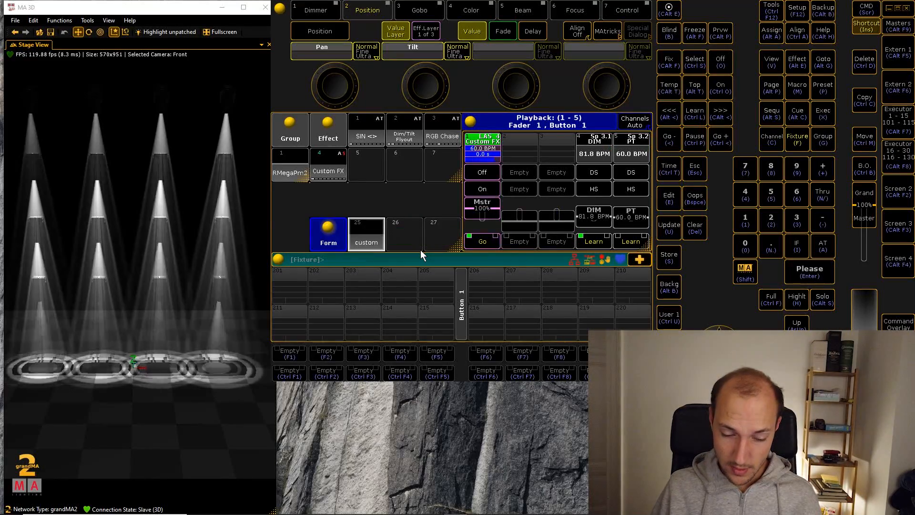
- Change the form of the DIM line in effect Custom FX to custom 25
left_click(320, 172)
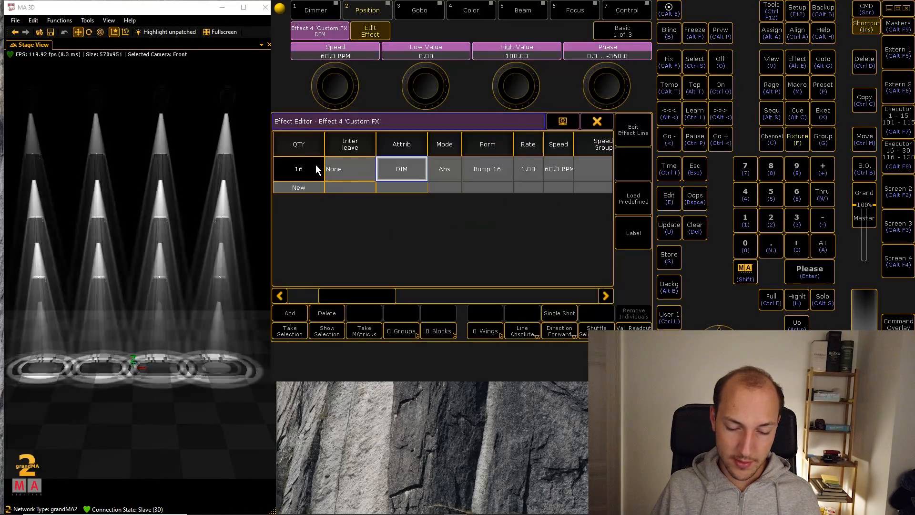
left_click(484, 173)
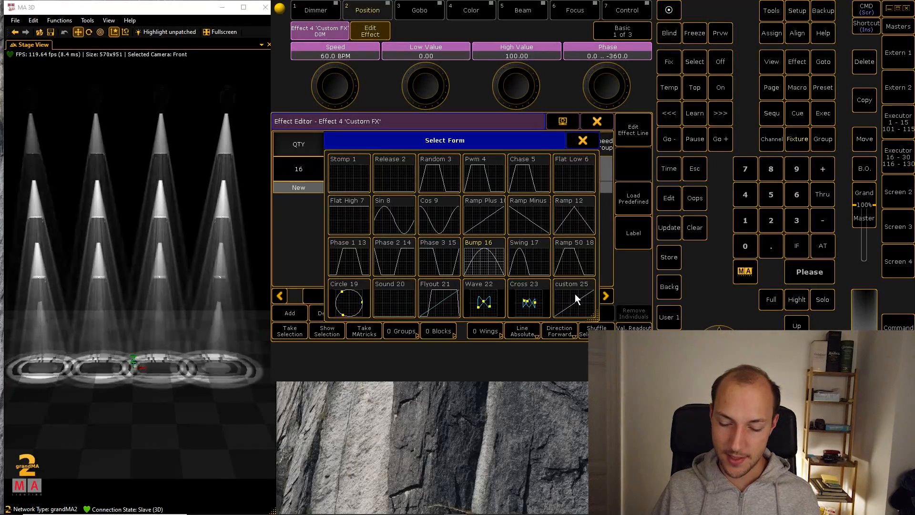
left_click(576, 293)
key("Insert")
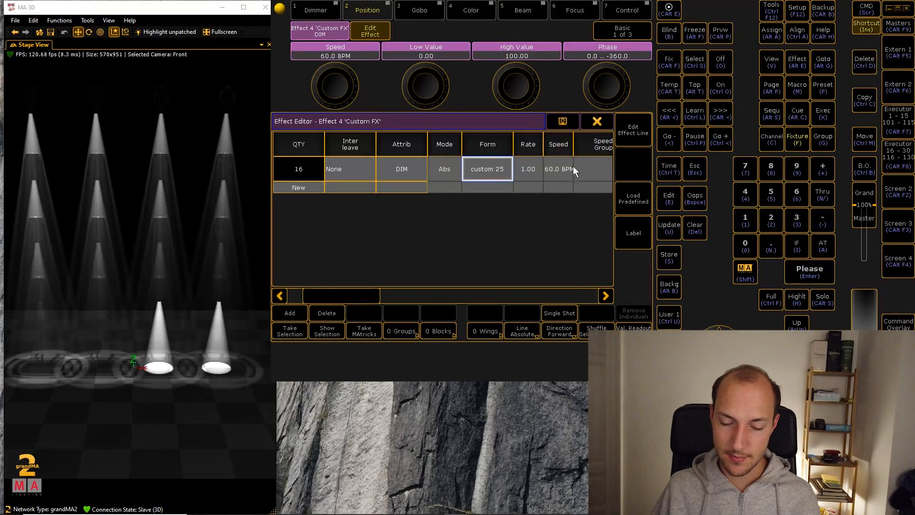
left_click(600, 120)
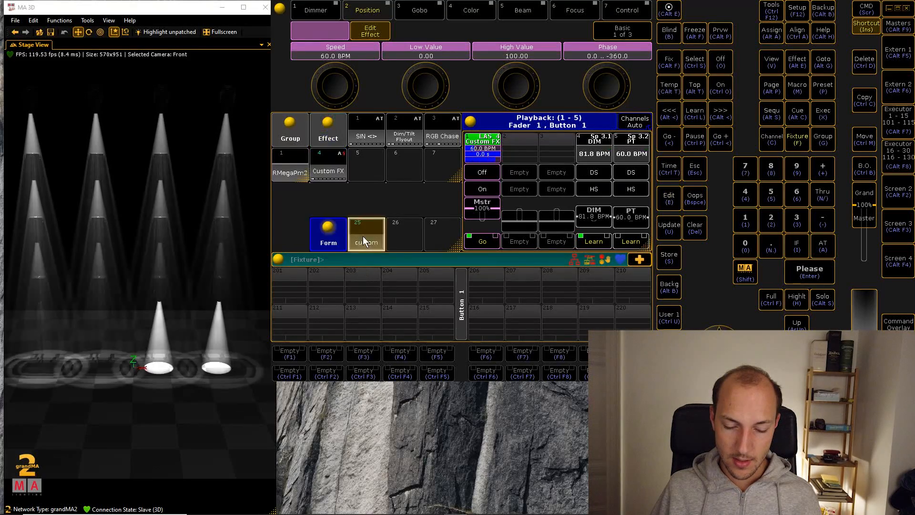
- In form custom 25, lower the end point to 0% and add a peak point at about 22% across and 100% high
left_click(363, 241)
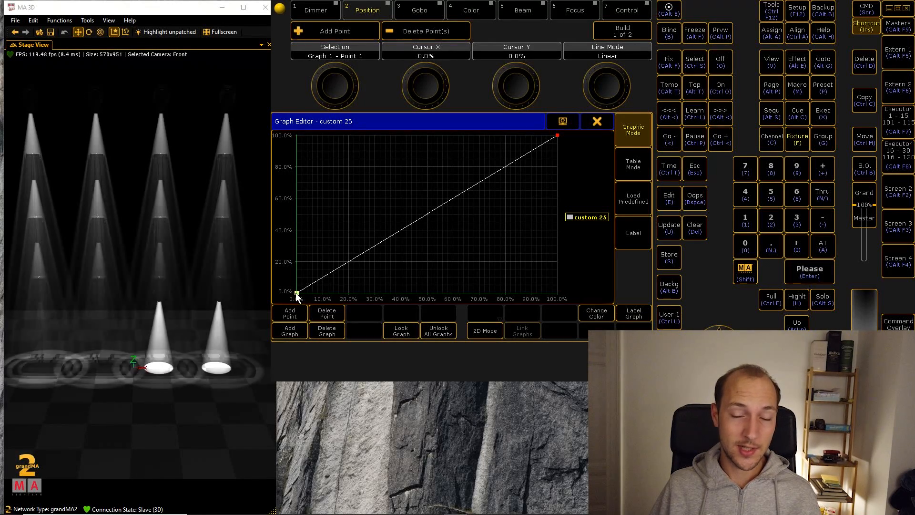
left_click(428, 204)
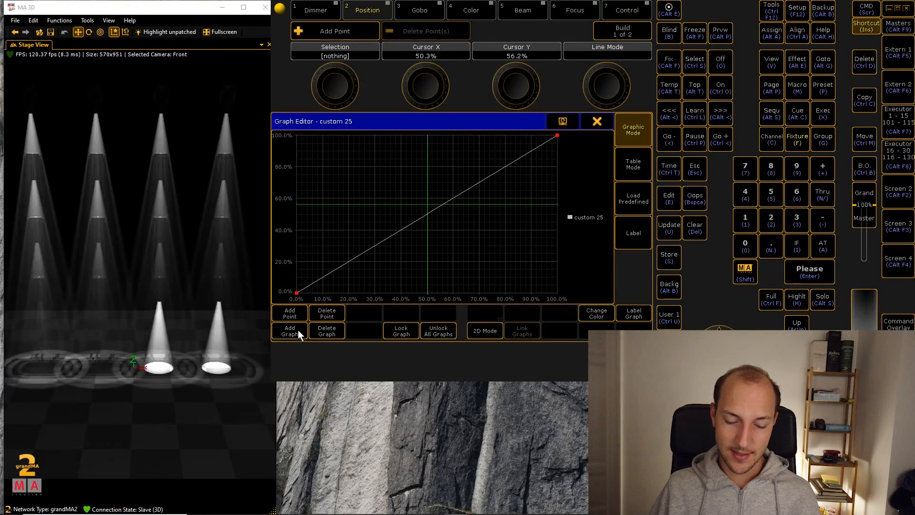
left_click(291, 313)
left_click_drag(557, 137, 599, 319)
left_click_drag(431, 204, 548, 265)
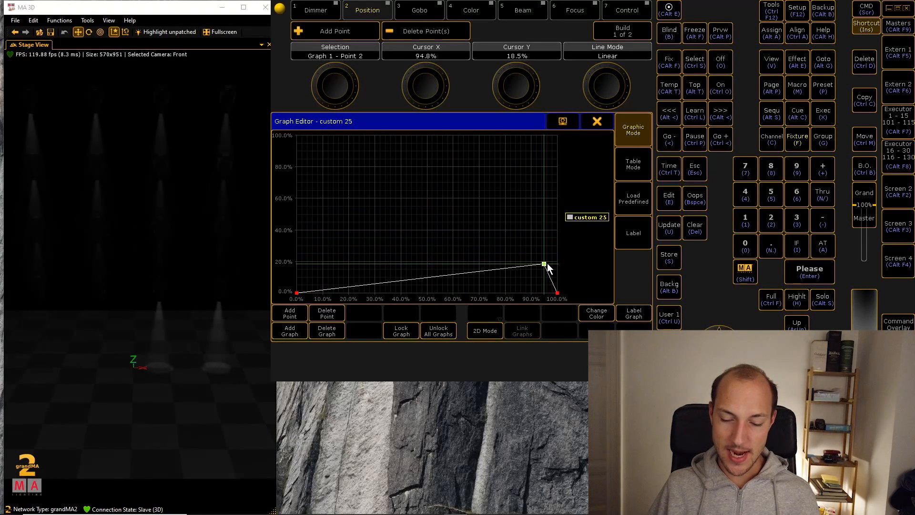
left_click_drag(548, 266, 407, 94)
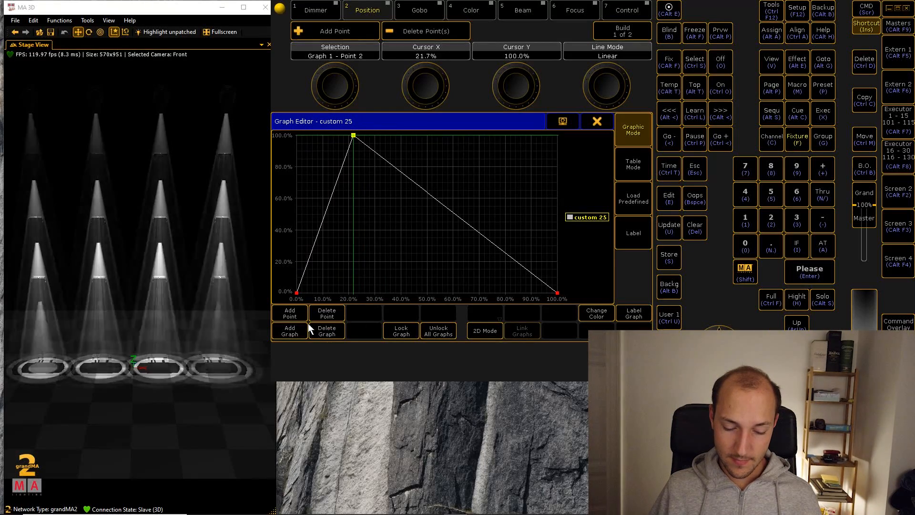
- Add a dip at about 23% across, 25% high, and a second peak at about 33% across, 69% high
left_click(400, 231)
left_click(298, 315)
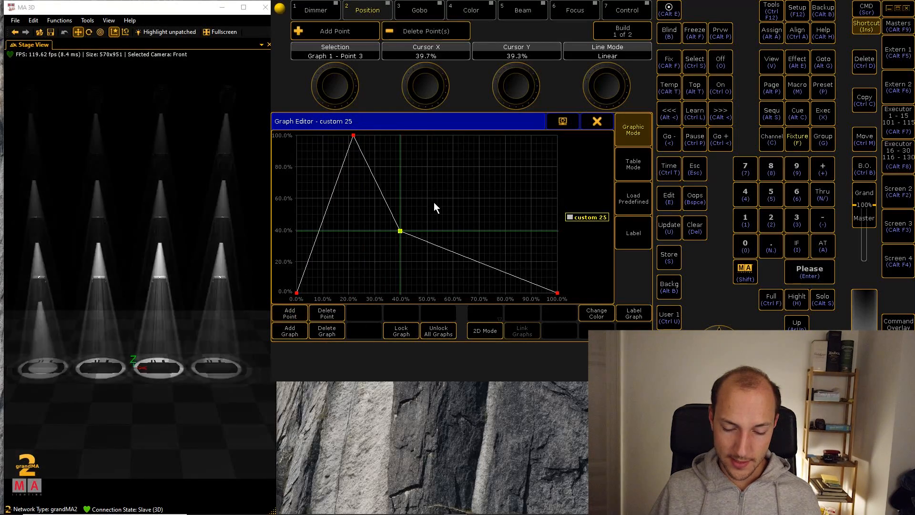
left_click(463, 198)
left_click(294, 312)
left_click_drag(400, 232, 386, 256)
left_click_drag(465, 197, 397, 185)
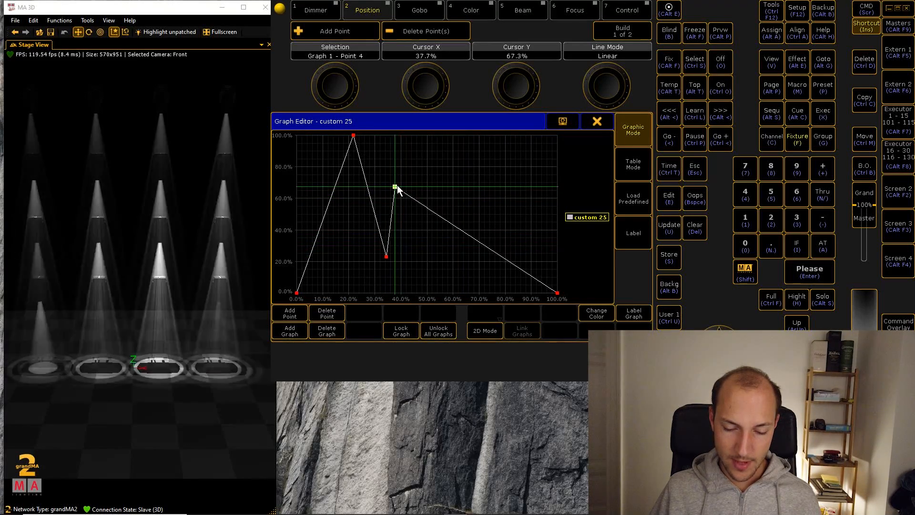
left_click_drag(392, 253, 358, 253)
left_click_drag(395, 188, 381, 184)
- Add another dip at about 42% across, 12% high, and a third peak at about 47% across, 85% high
left_click(423, 230)
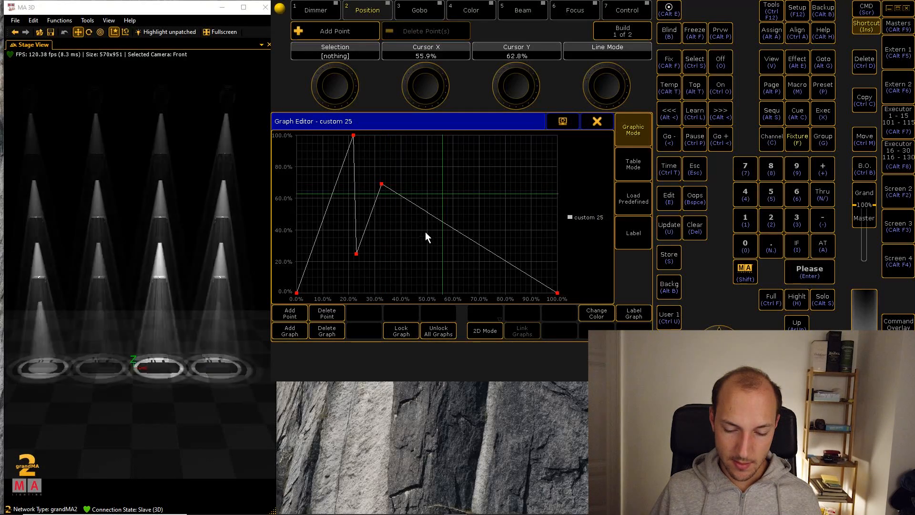
left_click(289, 313)
left_click(289, 313)
left_click(445, 194)
left_click_drag(422, 228, 405, 257)
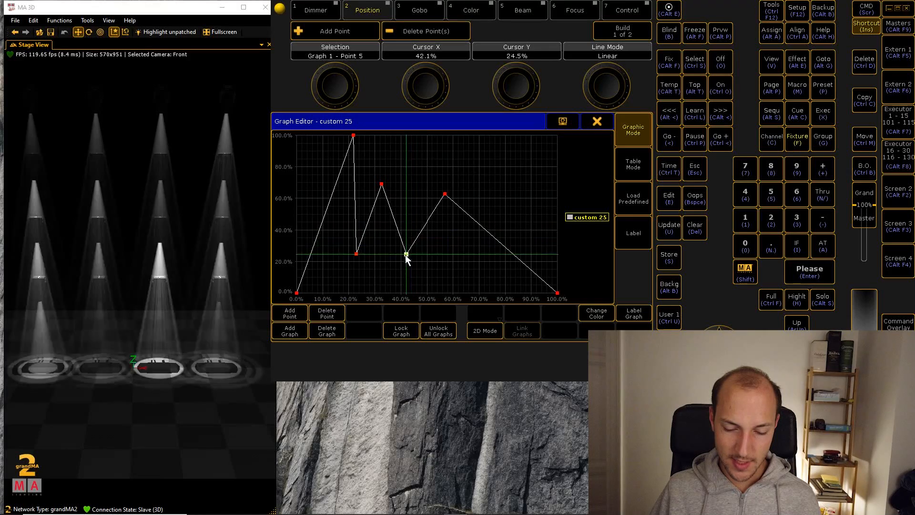
left_click_drag(444, 194, 417, 157)
left_click_drag(405, 257, 406, 274)
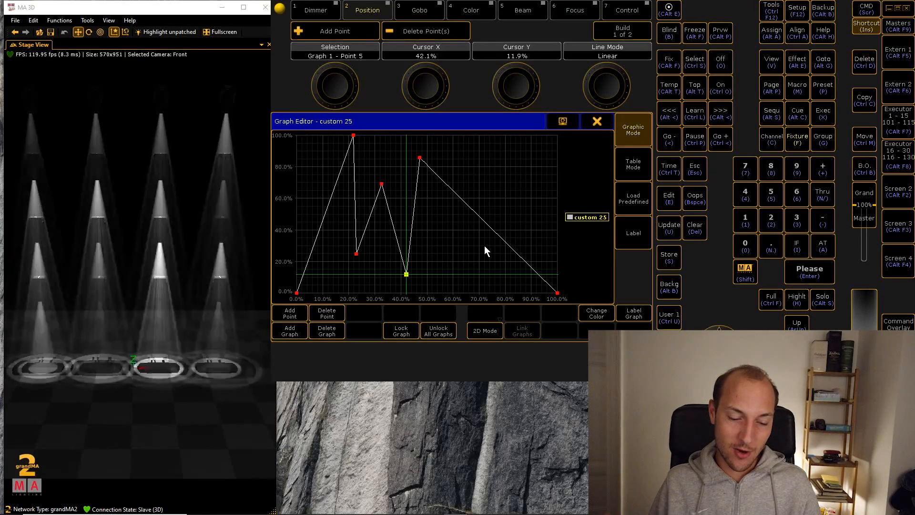
- Leave the form's graph and set the DIM line of effect Custom FX to 2 wings and 2 groups
left_click(592, 122)
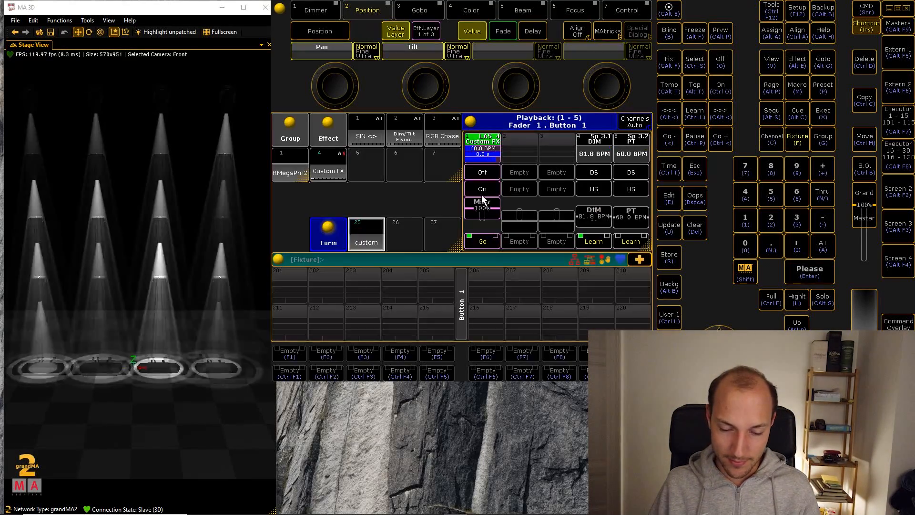
right_click(336, 175)
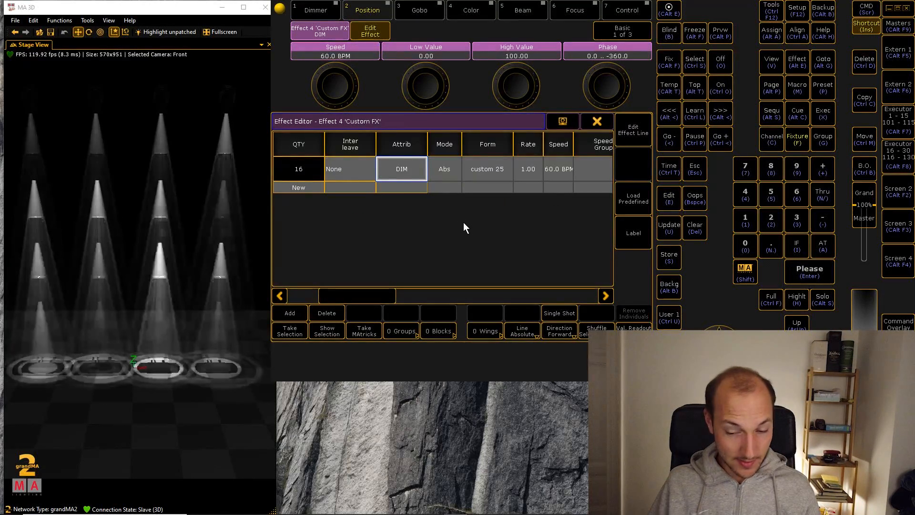
left_click(625, 30)
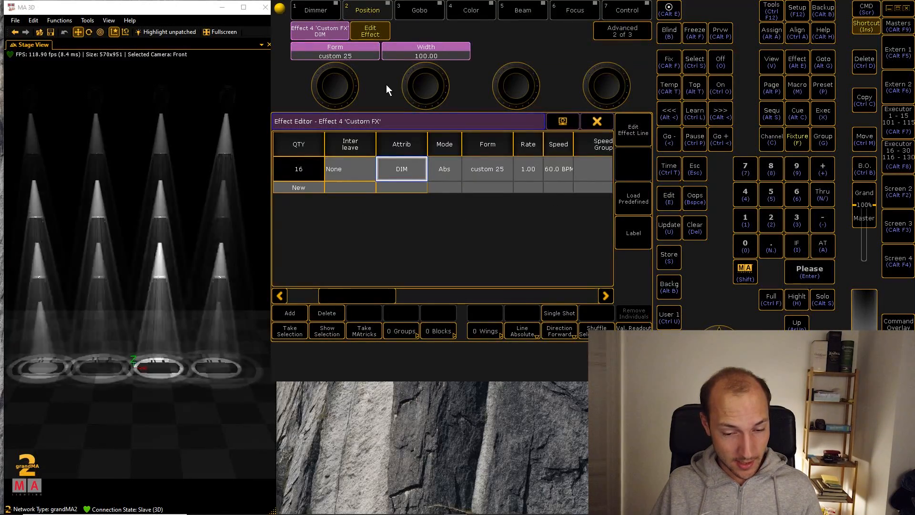
left_click(629, 29)
scroll(520, 76, "up", 2)
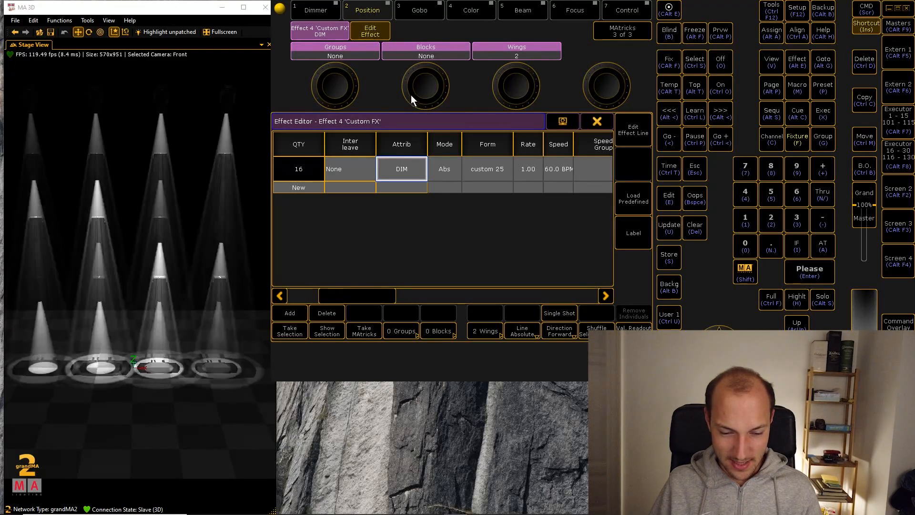
scroll(351, 86, "up", 2)
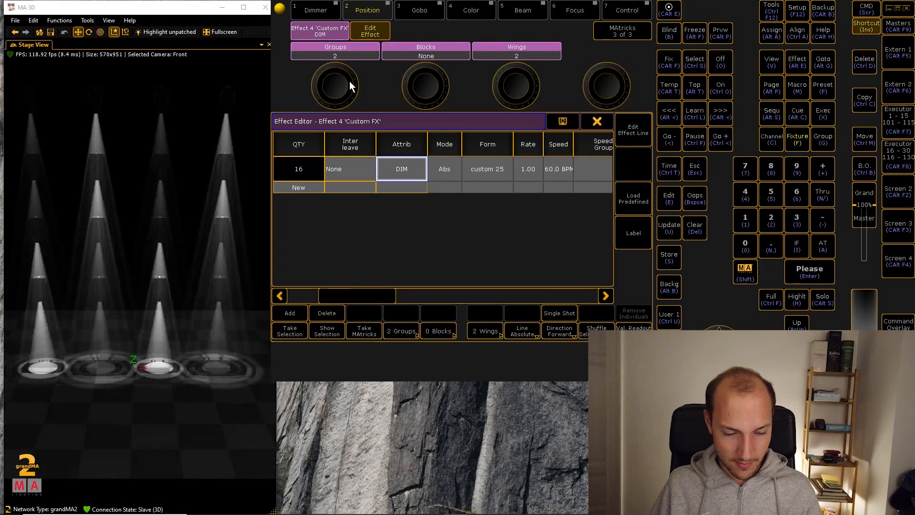
left_click(598, 122)
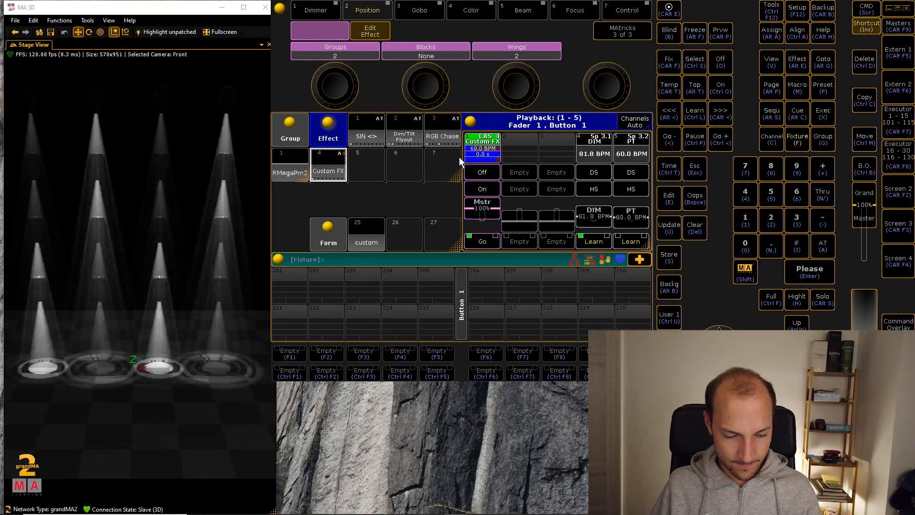
- Select fixture group 1 and set its tilt to about -71.5
left_click(361, 11)
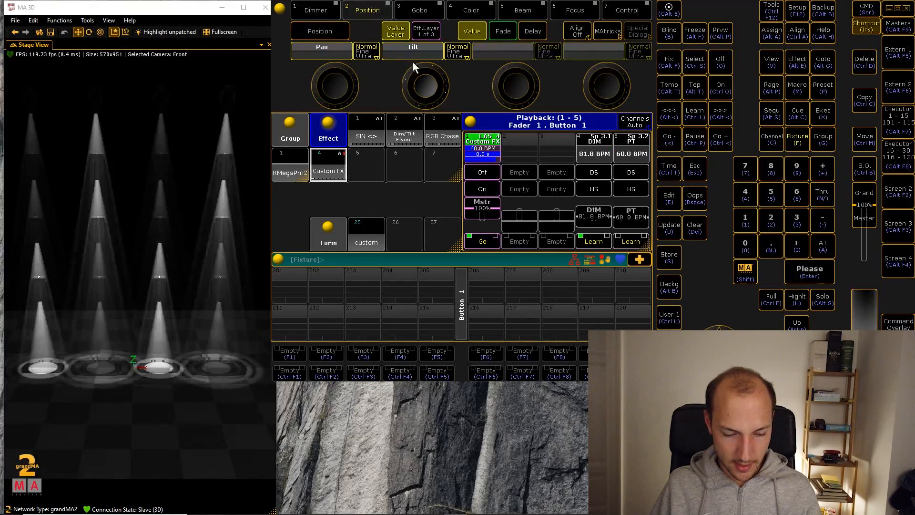
left_click(290, 166)
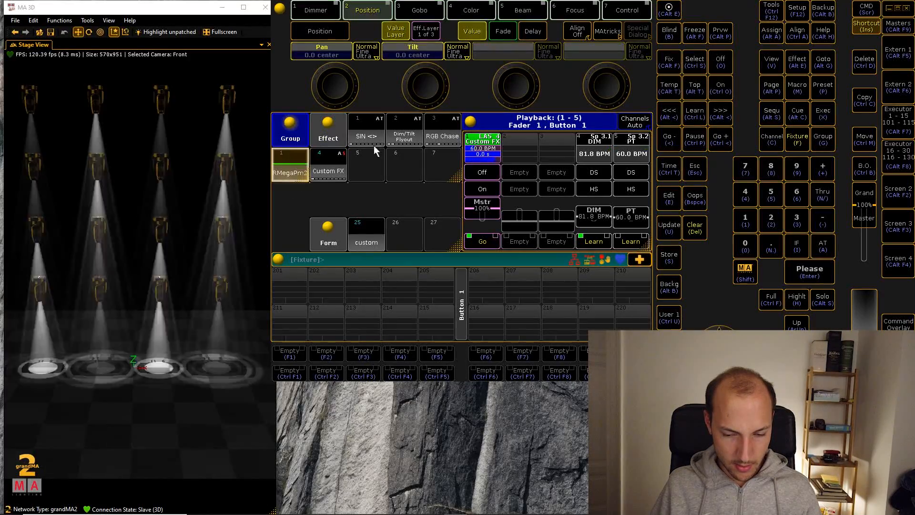
left_click_drag(416, 62, 442, 107)
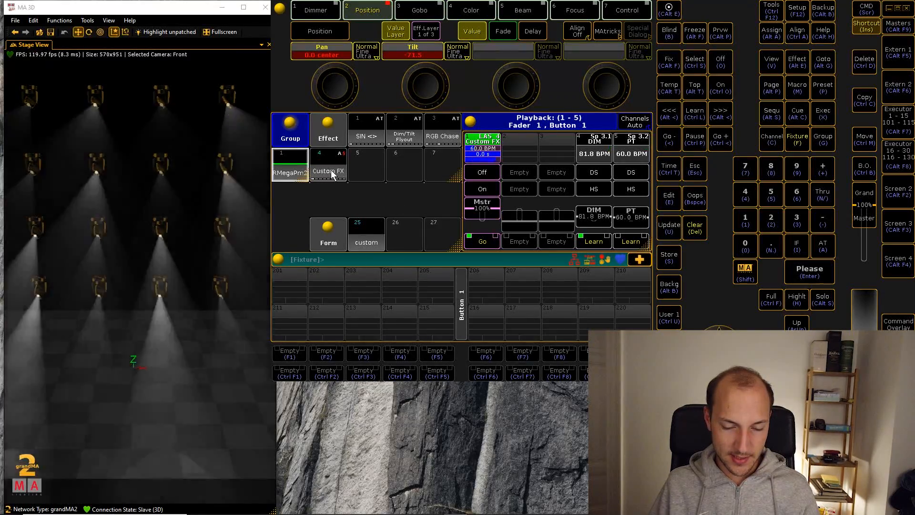
- Try 5 groups on the DIM line of effect Custom FX and settle on 1 group
left_click(331, 170)
left_click(625, 27)
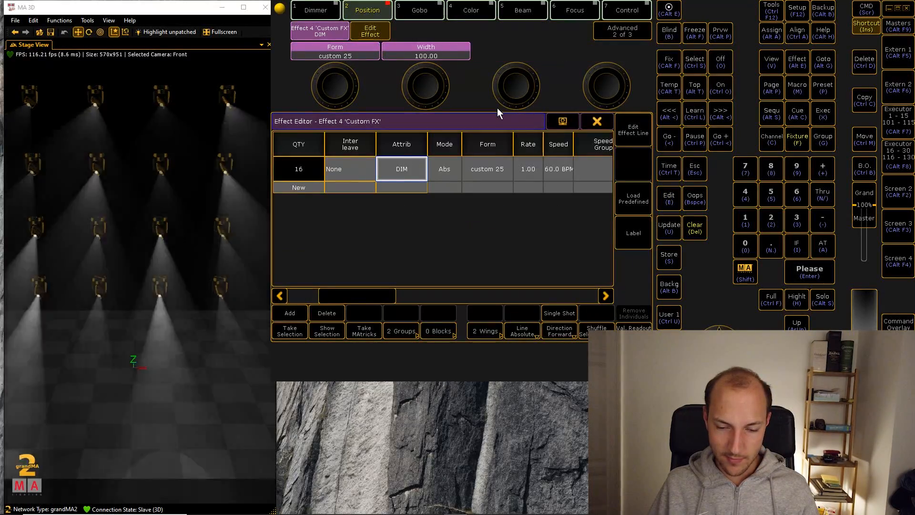
left_click(620, 32)
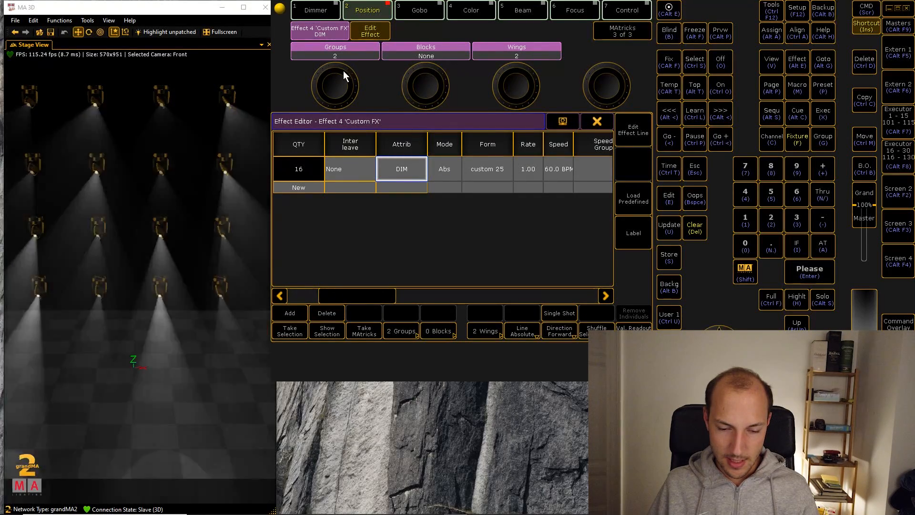
left_click_drag(338, 71, 358, 99)
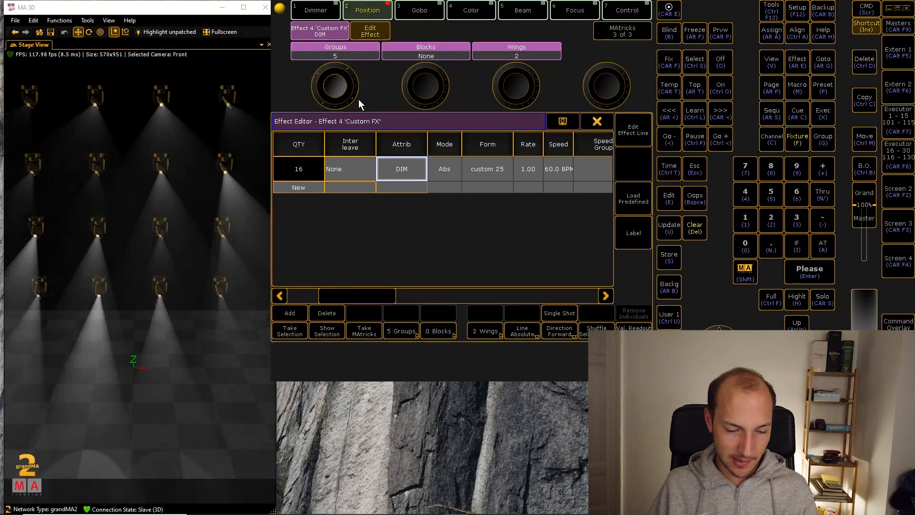
left_click_drag(358, 99, 359, 109)
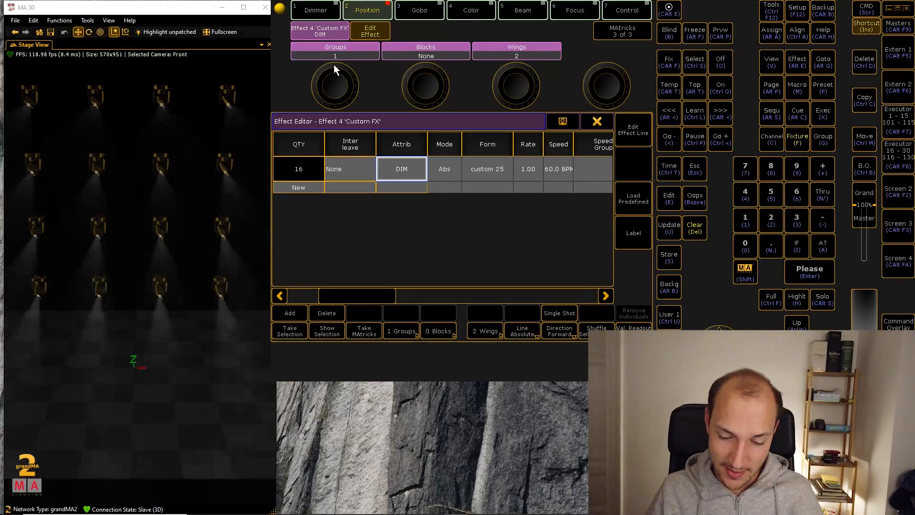
left_click(599, 122)
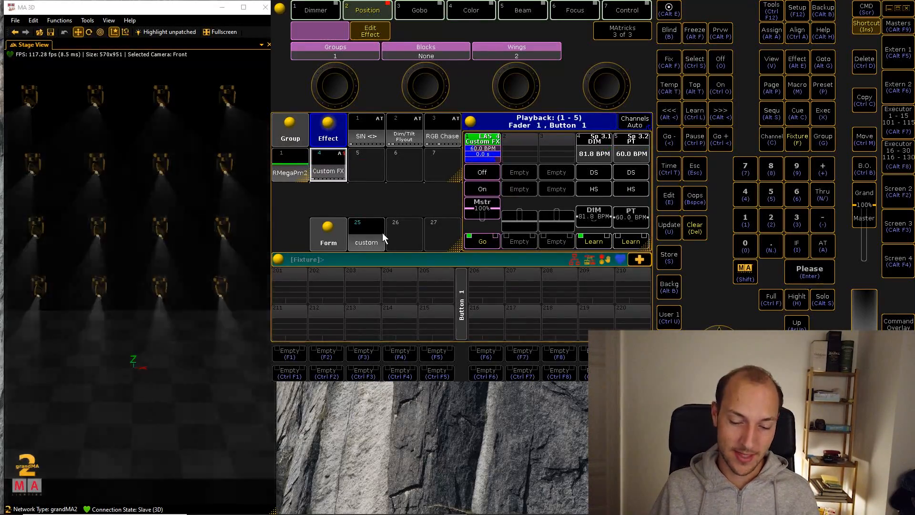
- In form custom 25, set the line mode of the peak at about 33% across to Spline (Break at End)
left_click(374, 234)
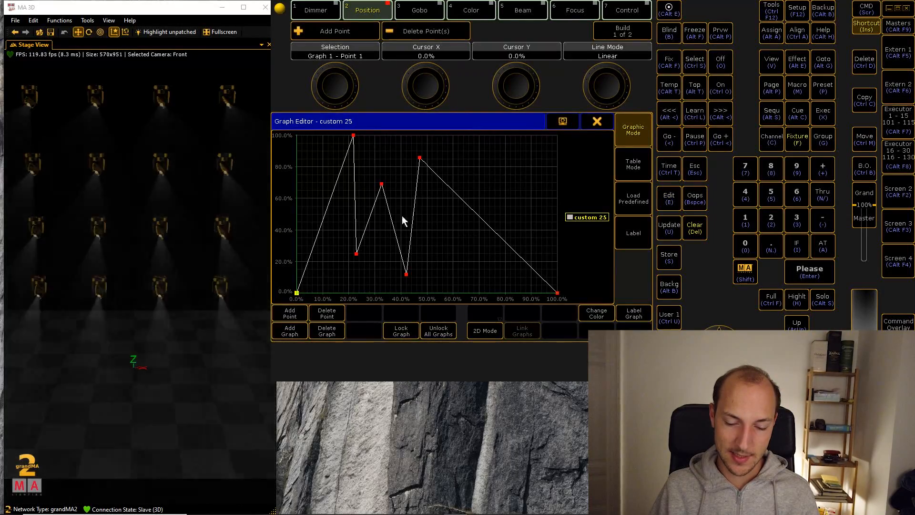
left_click(382, 185)
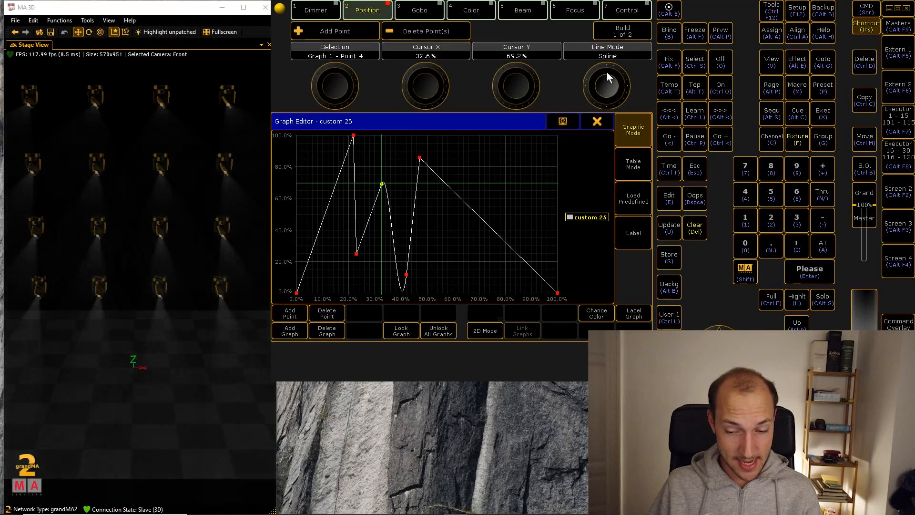
scroll(612, 73, "up", 1)
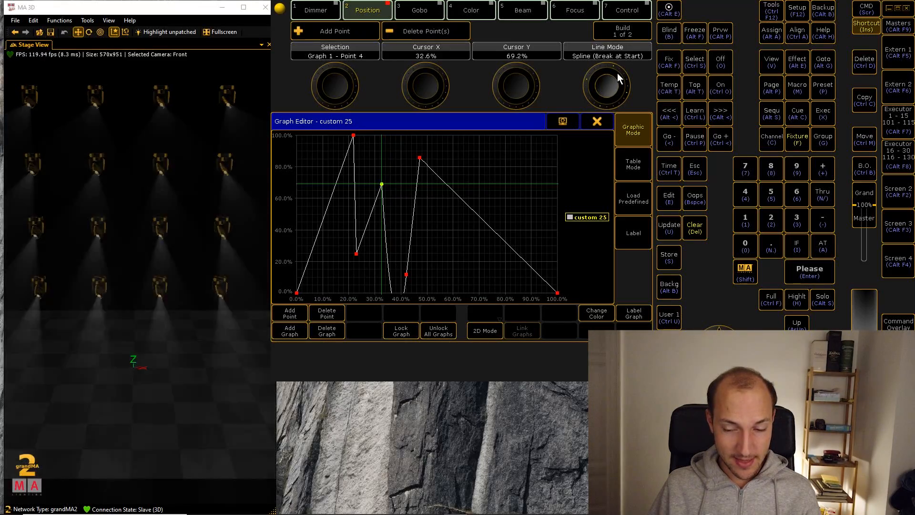
scroll(623, 77, "up", 1)
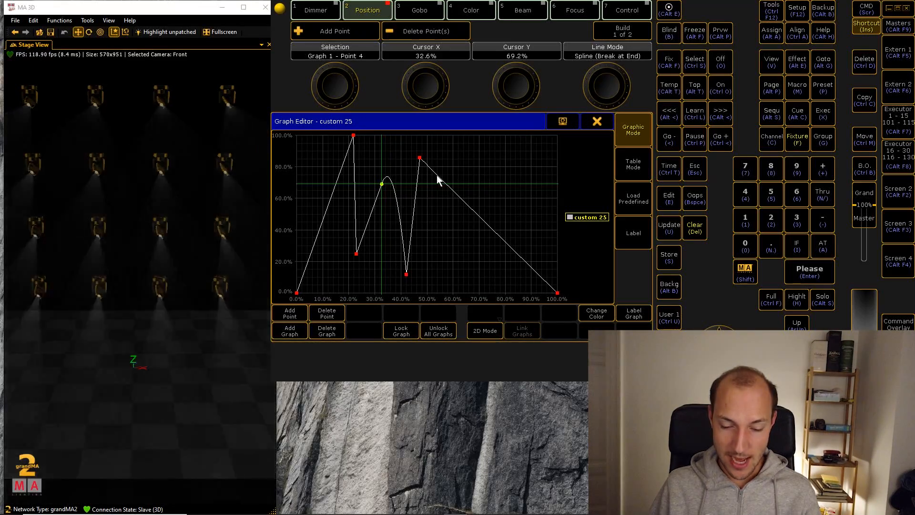
- Move the third peak to about 87% across, the dip before it to 66%, the first peak to 5%, and the first dip to 25%
left_click_drag(420, 158, 523, 211)
left_click_drag(407, 274, 470, 270)
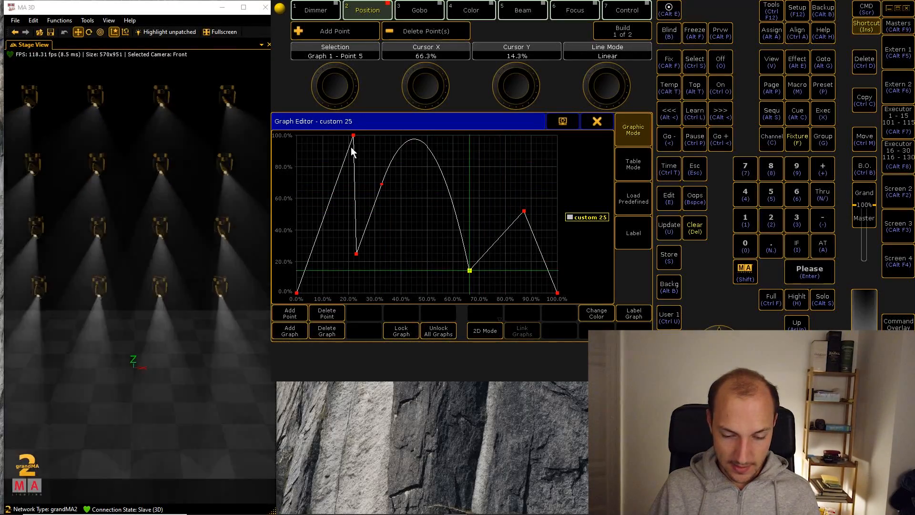
left_click_drag(353, 136, 309, 136)
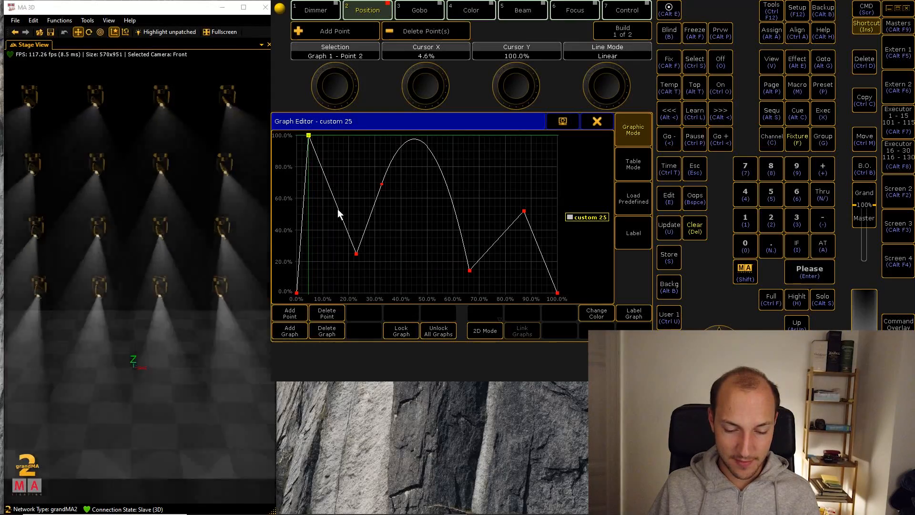
left_click_drag(353, 256, 362, 231)
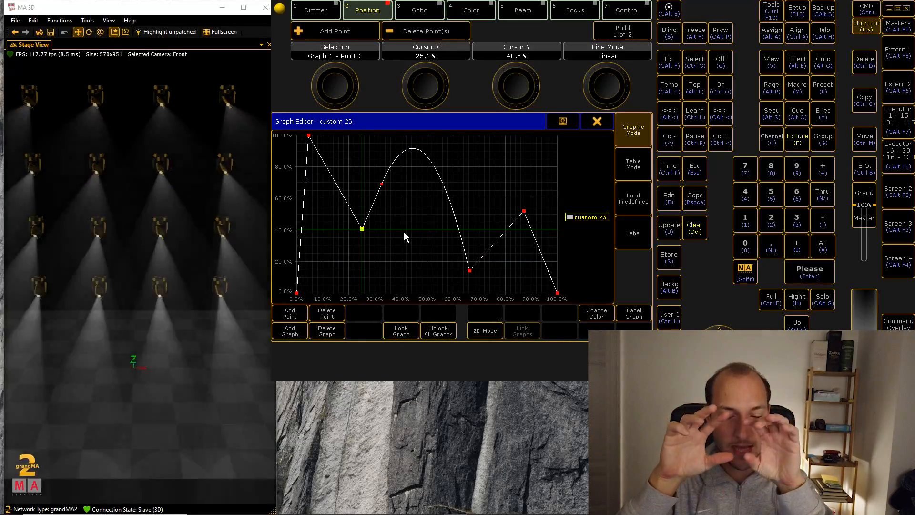
- Delete the points at about 25%, 66% and 87% across, and move the spline point to about 14% across, 35% high
left_click(333, 316)
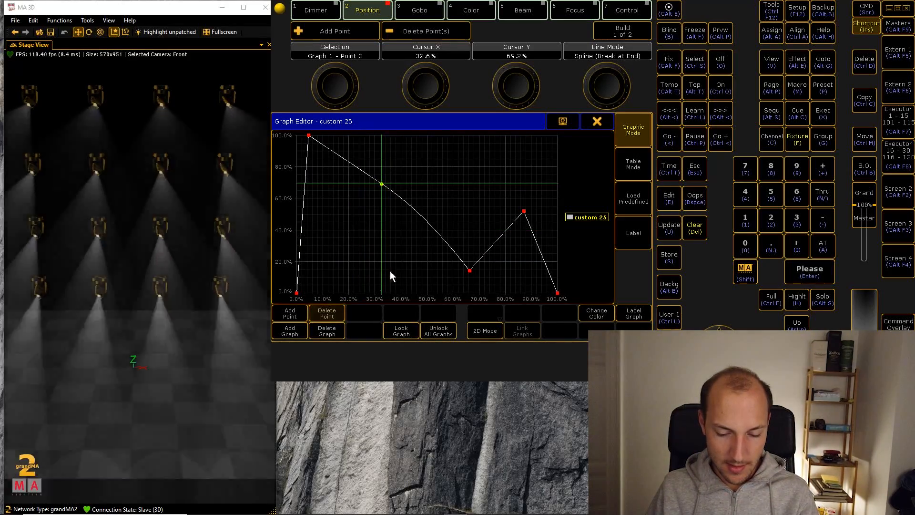
left_click(470, 270)
left_click(327, 314)
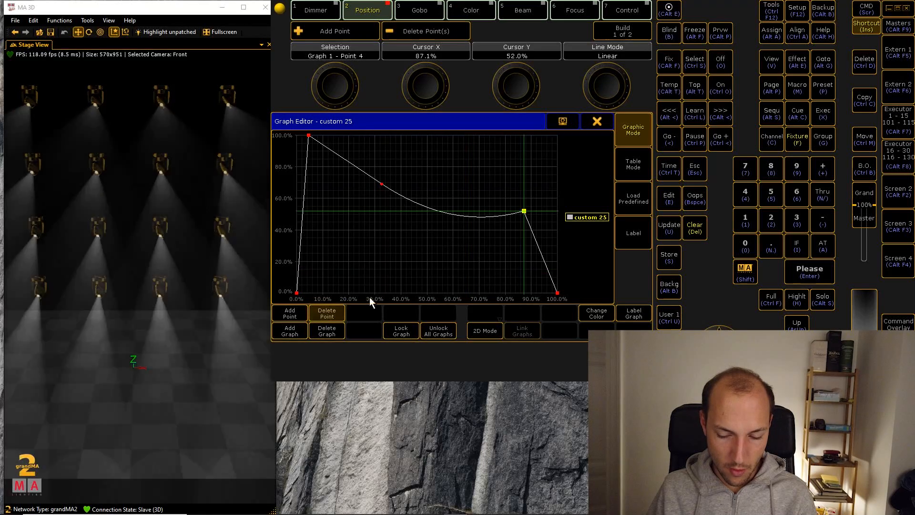
left_click(330, 313)
left_click_drag(380, 185, 332, 239)
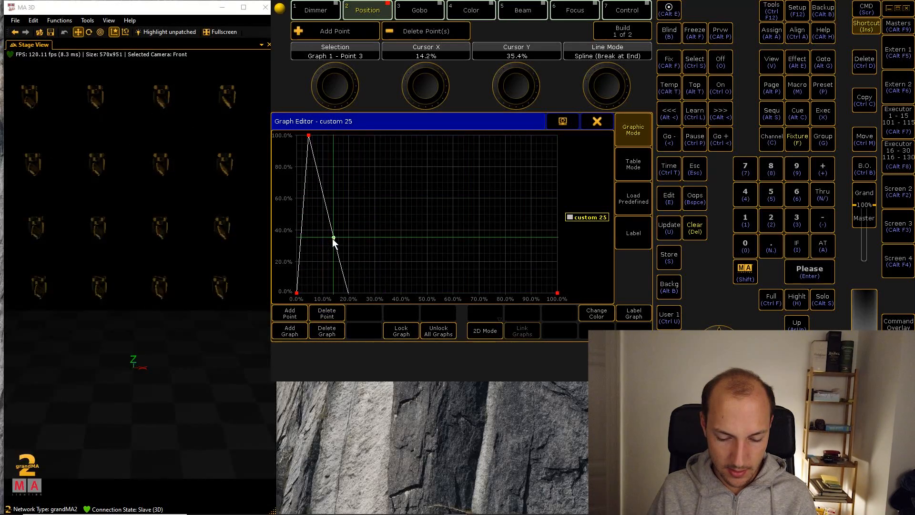
- Add two spline points to custom 25, at about 23% across, 10% high, and about 56% across, 12% high
left_click(357, 276)
left_click(293, 313)
left_click(423, 279)
left_click(300, 313)
left_click_drag(430, 280, 425, 278)
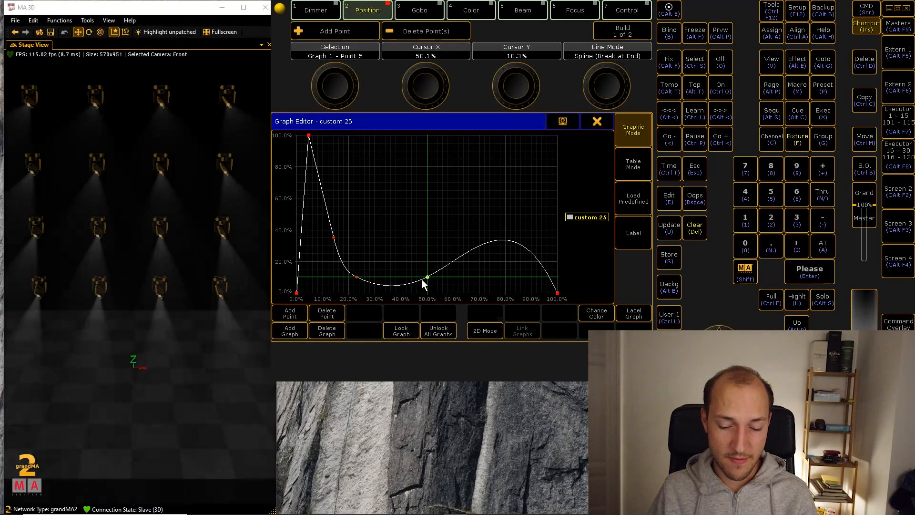
left_click_drag(425, 277, 444, 273)
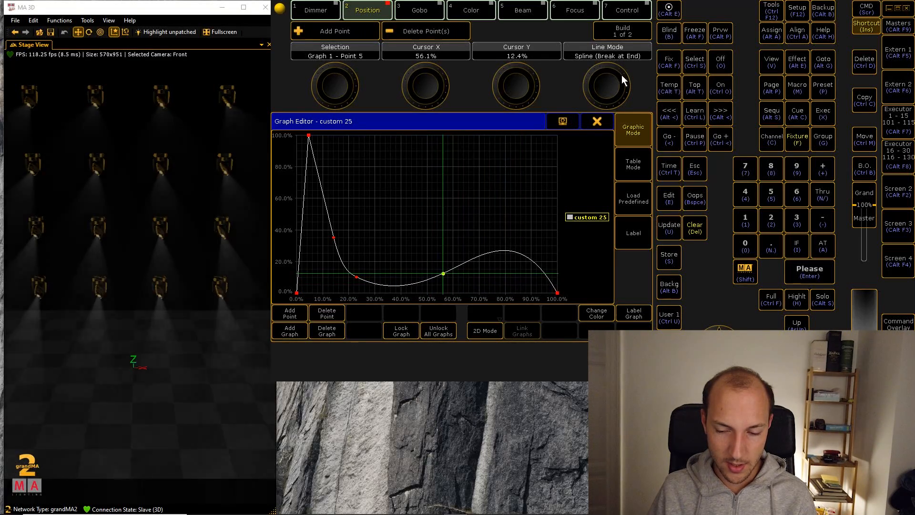
- Set the last spline point's line mode to Spline (Break at Start) and move it to about 49% across, 11% high
scroll(629, 76, "up", 1)
scroll(627, 76, "down", 2)
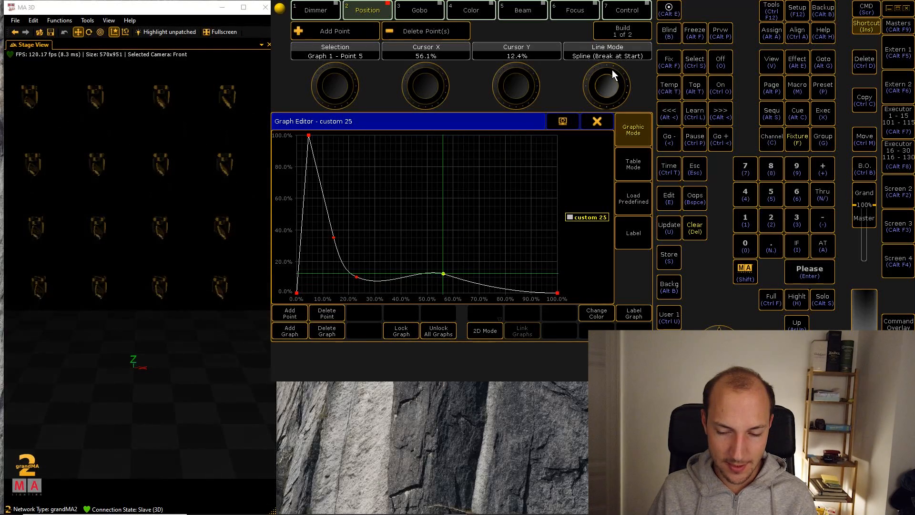
left_click_drag(443, 273, 426, 275)
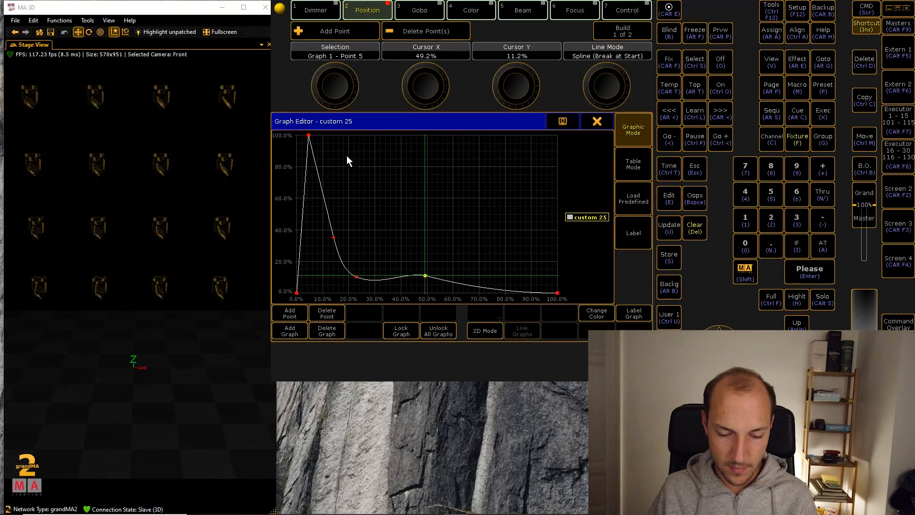
- Move the peak to 0% across, 100% high, and the spline points to about 6% across, 23% high, and 21% across, 24% high
left_click_drag(309, 135, 293, 125)
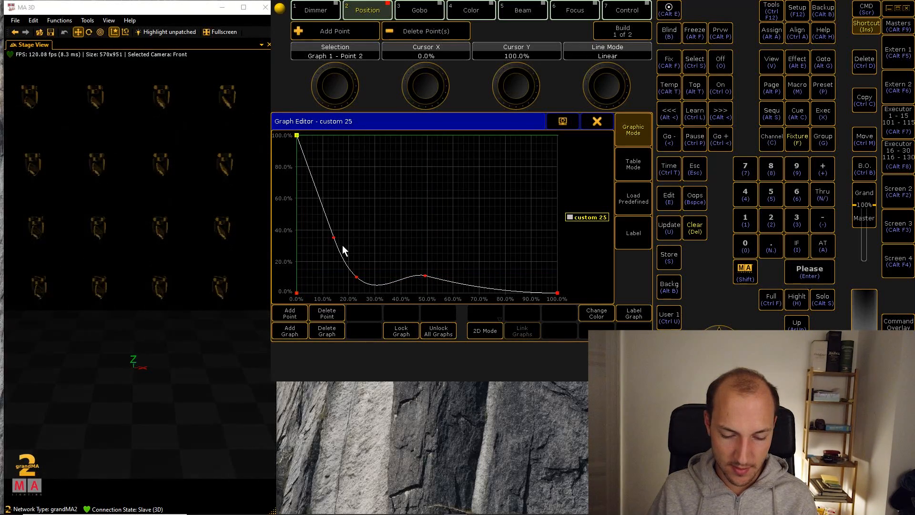
left_click_drag(333, 239, 314, 256)
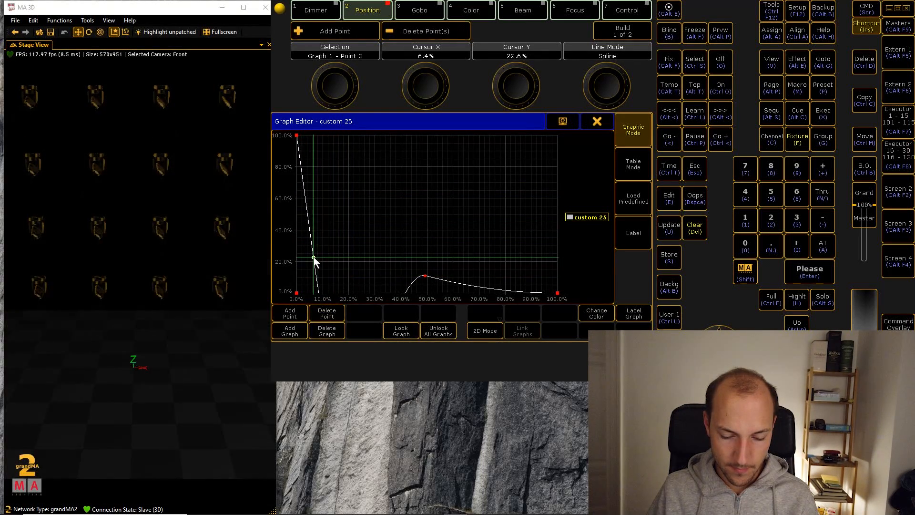
left_click_drag(427, 275, 350, 257)
left_click(314, 257)
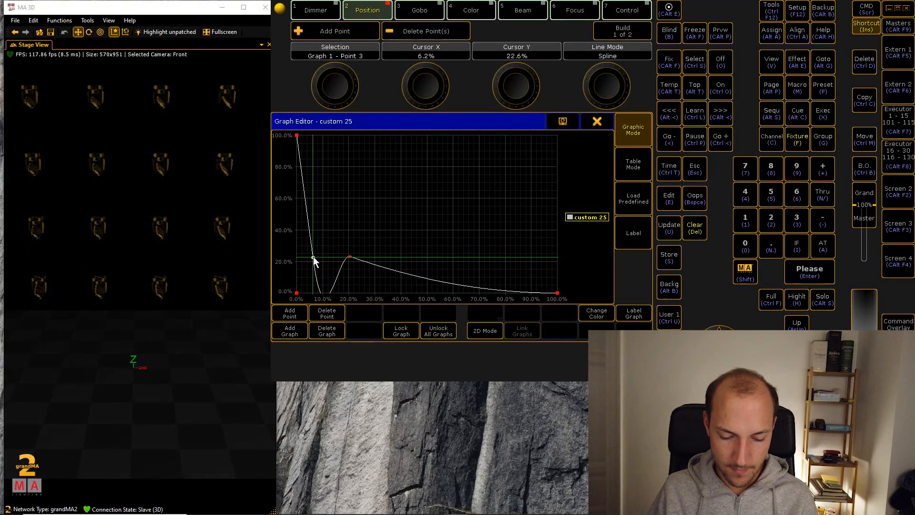
left_click(349, 255)
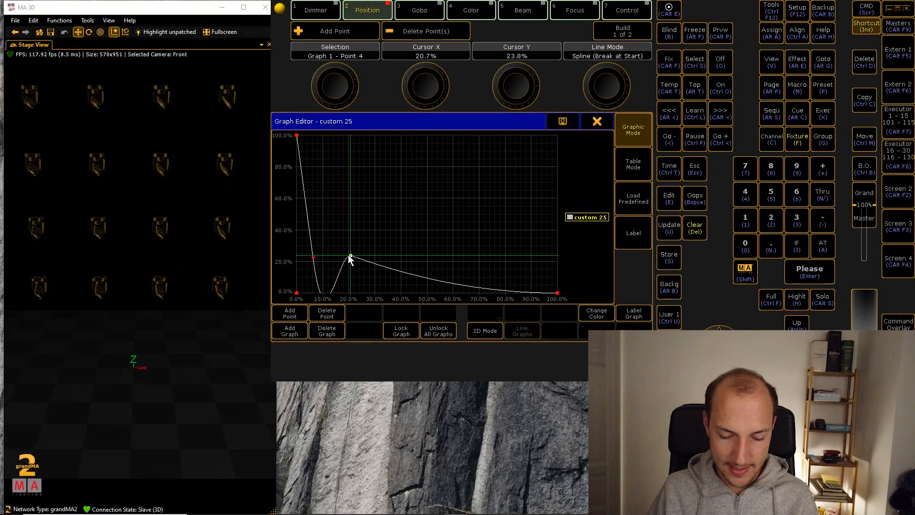
- Reposition the two spline points to about 7% across, 22% high, and 10% across, 14% high, and close the form's graph
left_click_drag(350, 253, 311, 256)
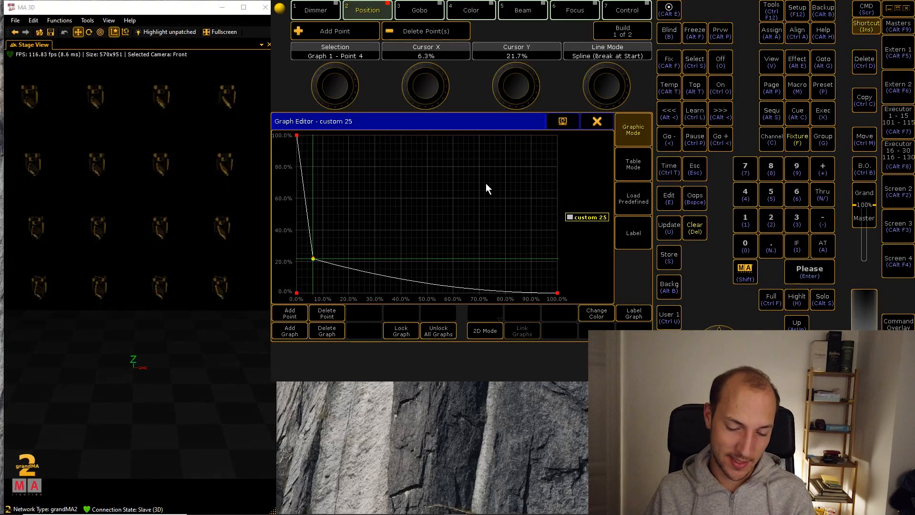
left_click_drag(313, 259, 347, 258)
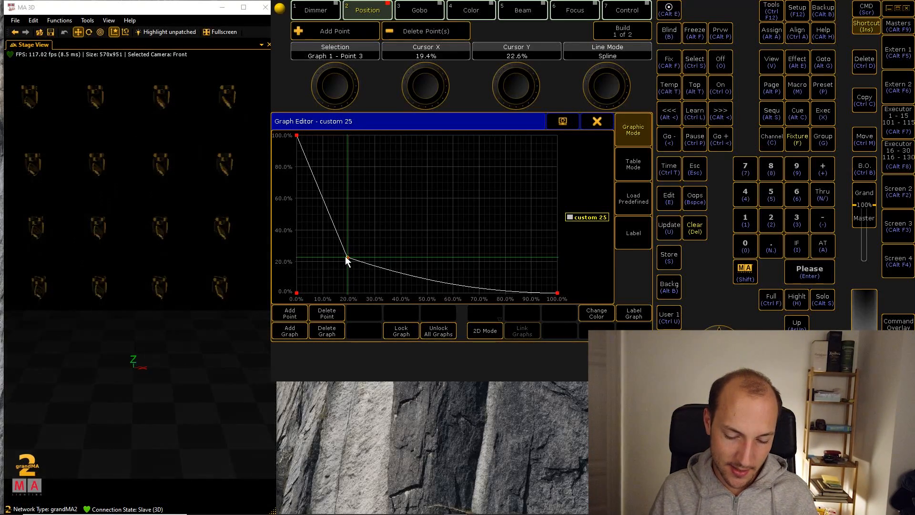
left_click_drag(343, 256, 323, 270)
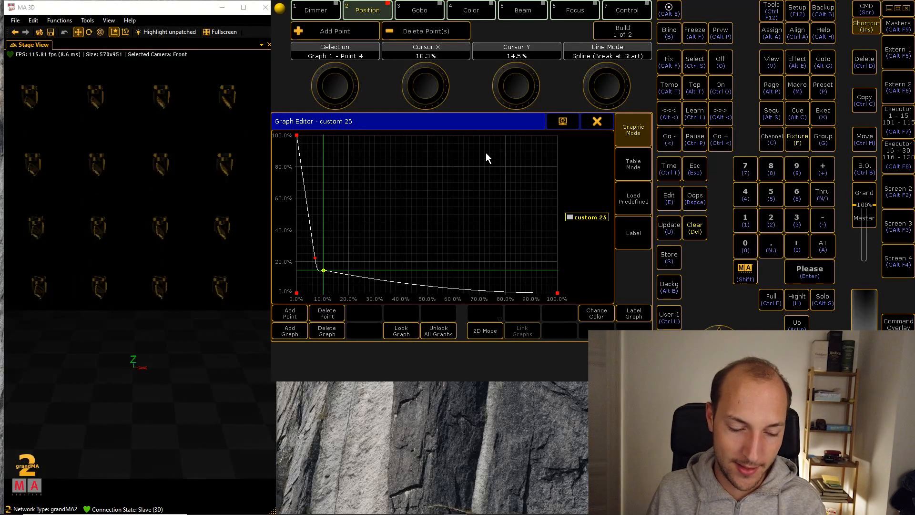
left_click(597, 122)
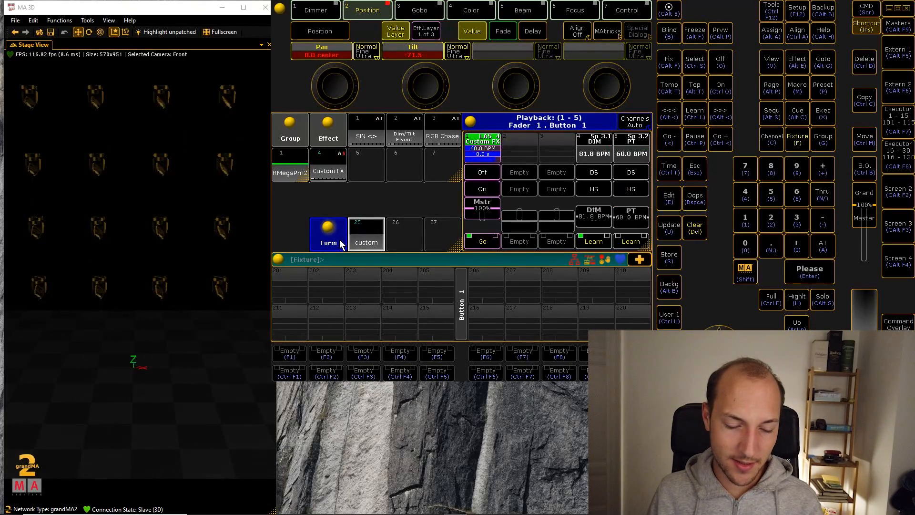